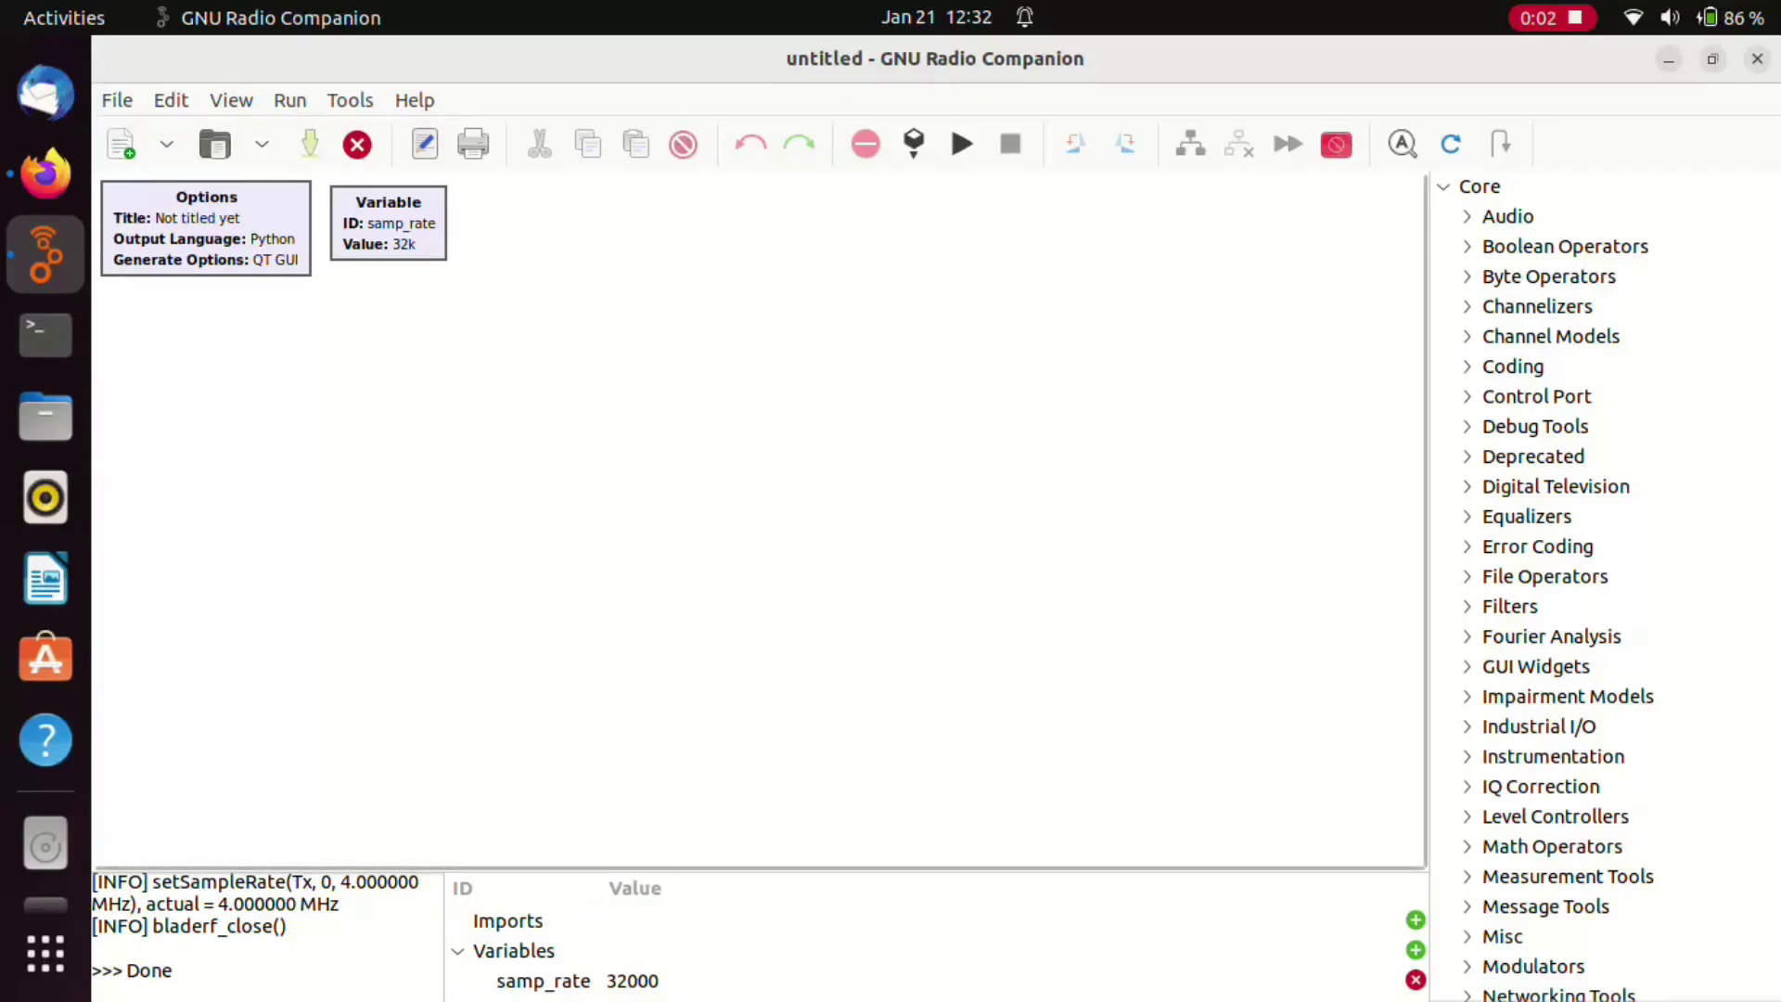
# - Create a new QT GUI flowgraph and close the extra flowgraph
pyautogui.hotkey('alt', 'f')
pyautogui.press('Right')
pyautogui.press('Return')
pyautogui.hotkey('ctrl', 'w')
# - Change the samp_rate variable value from 32000 to 4e6
pyautogui.press('Return')
pyautogui.press('Tab')
pyautogui.press('BackSpace')
pyautogui.write('4e6')
pyautogui.press('Return')
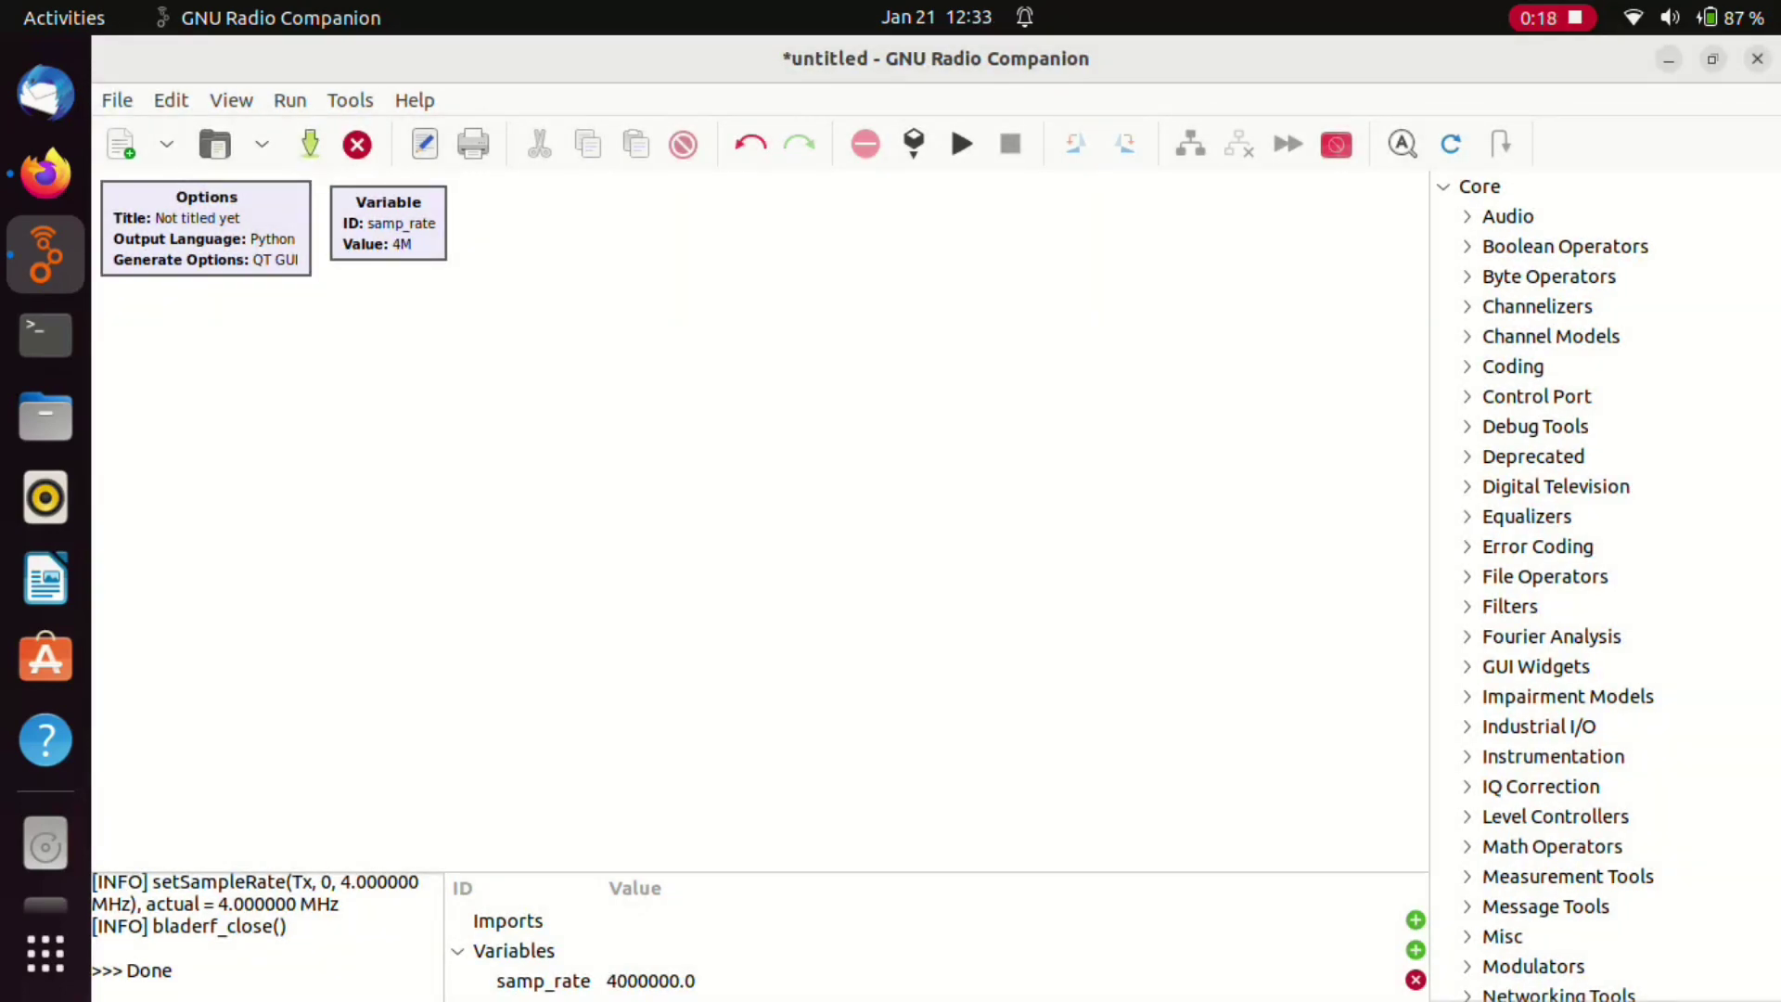
# - Add a Wav File Source at the left and a Multiply Const beside it
pyautogui.hotkey('ctrl', 'f')
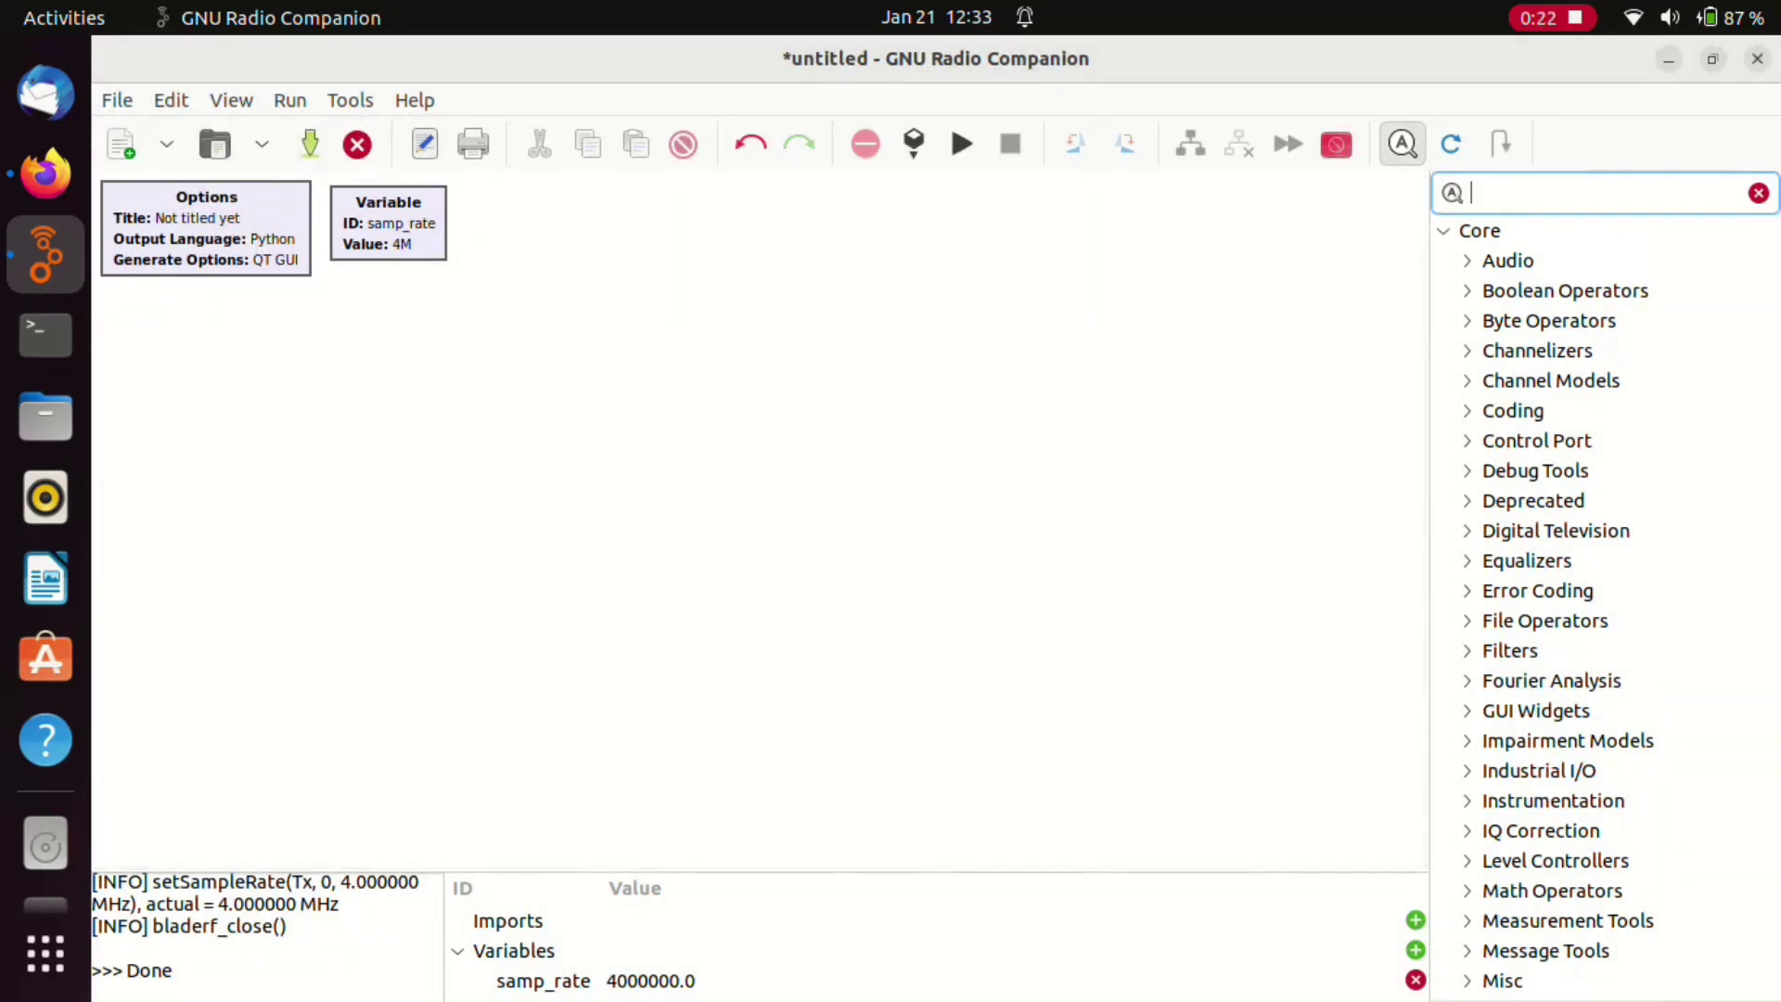
pyautogui.write('wav')
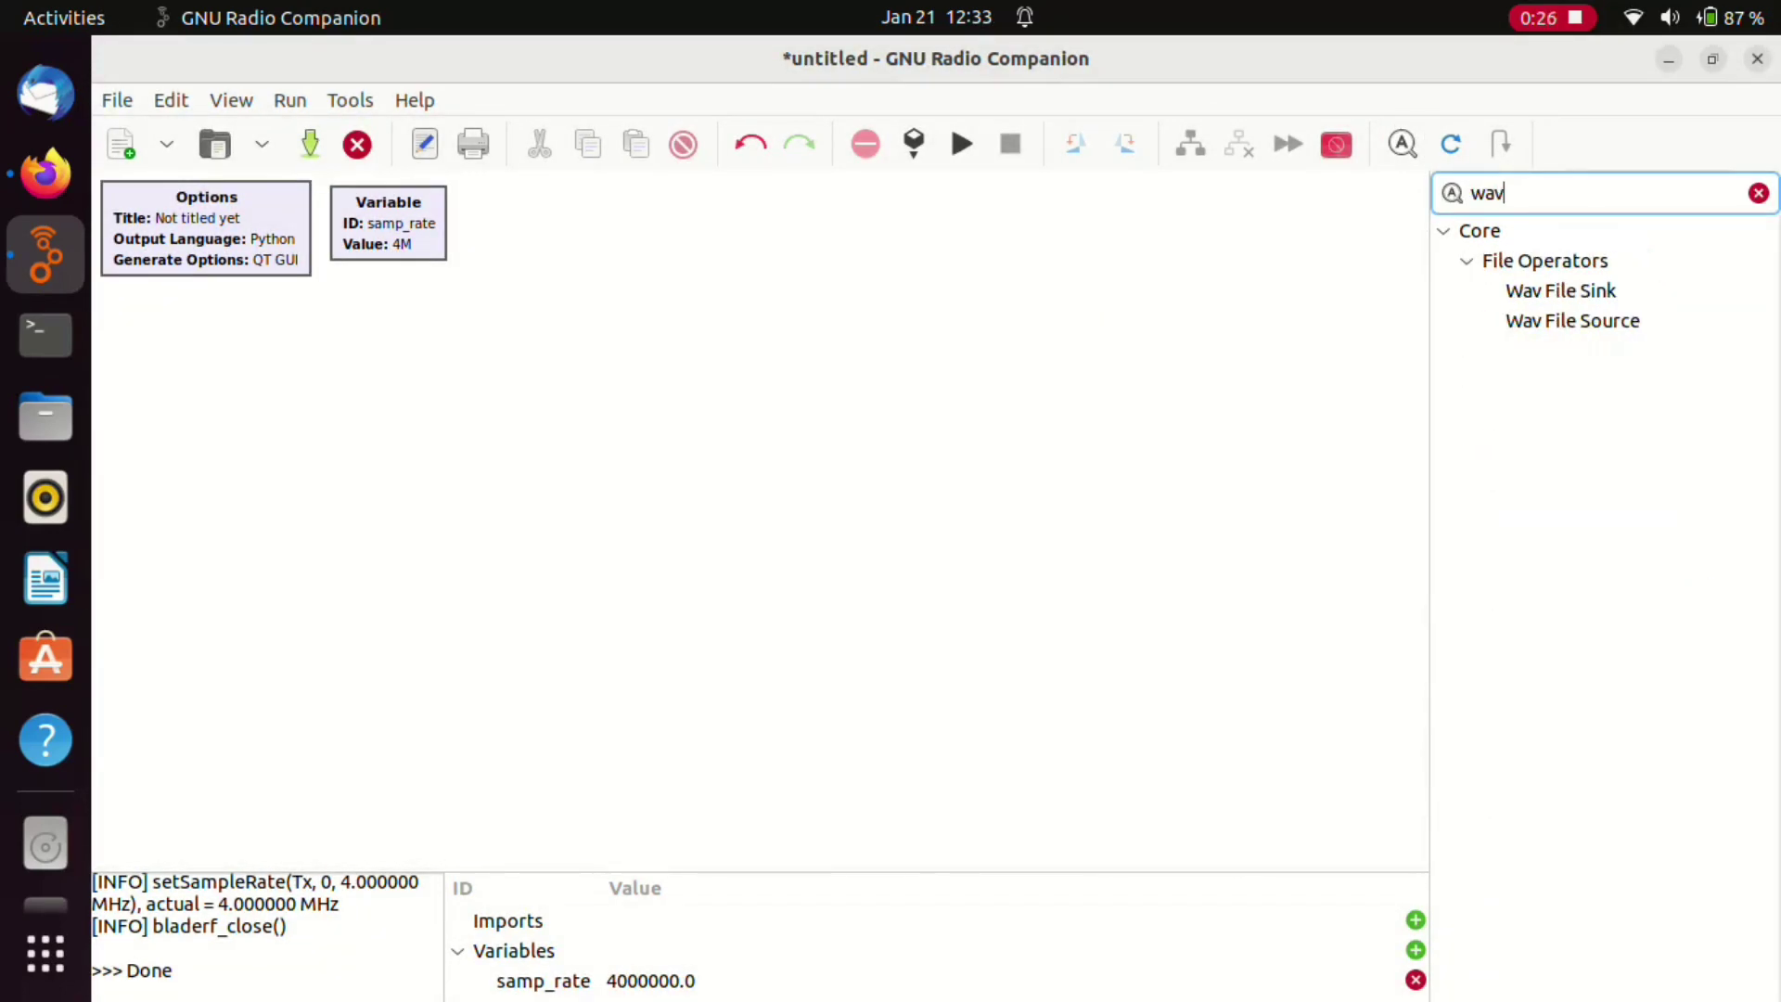
pyautogui.press('Return')
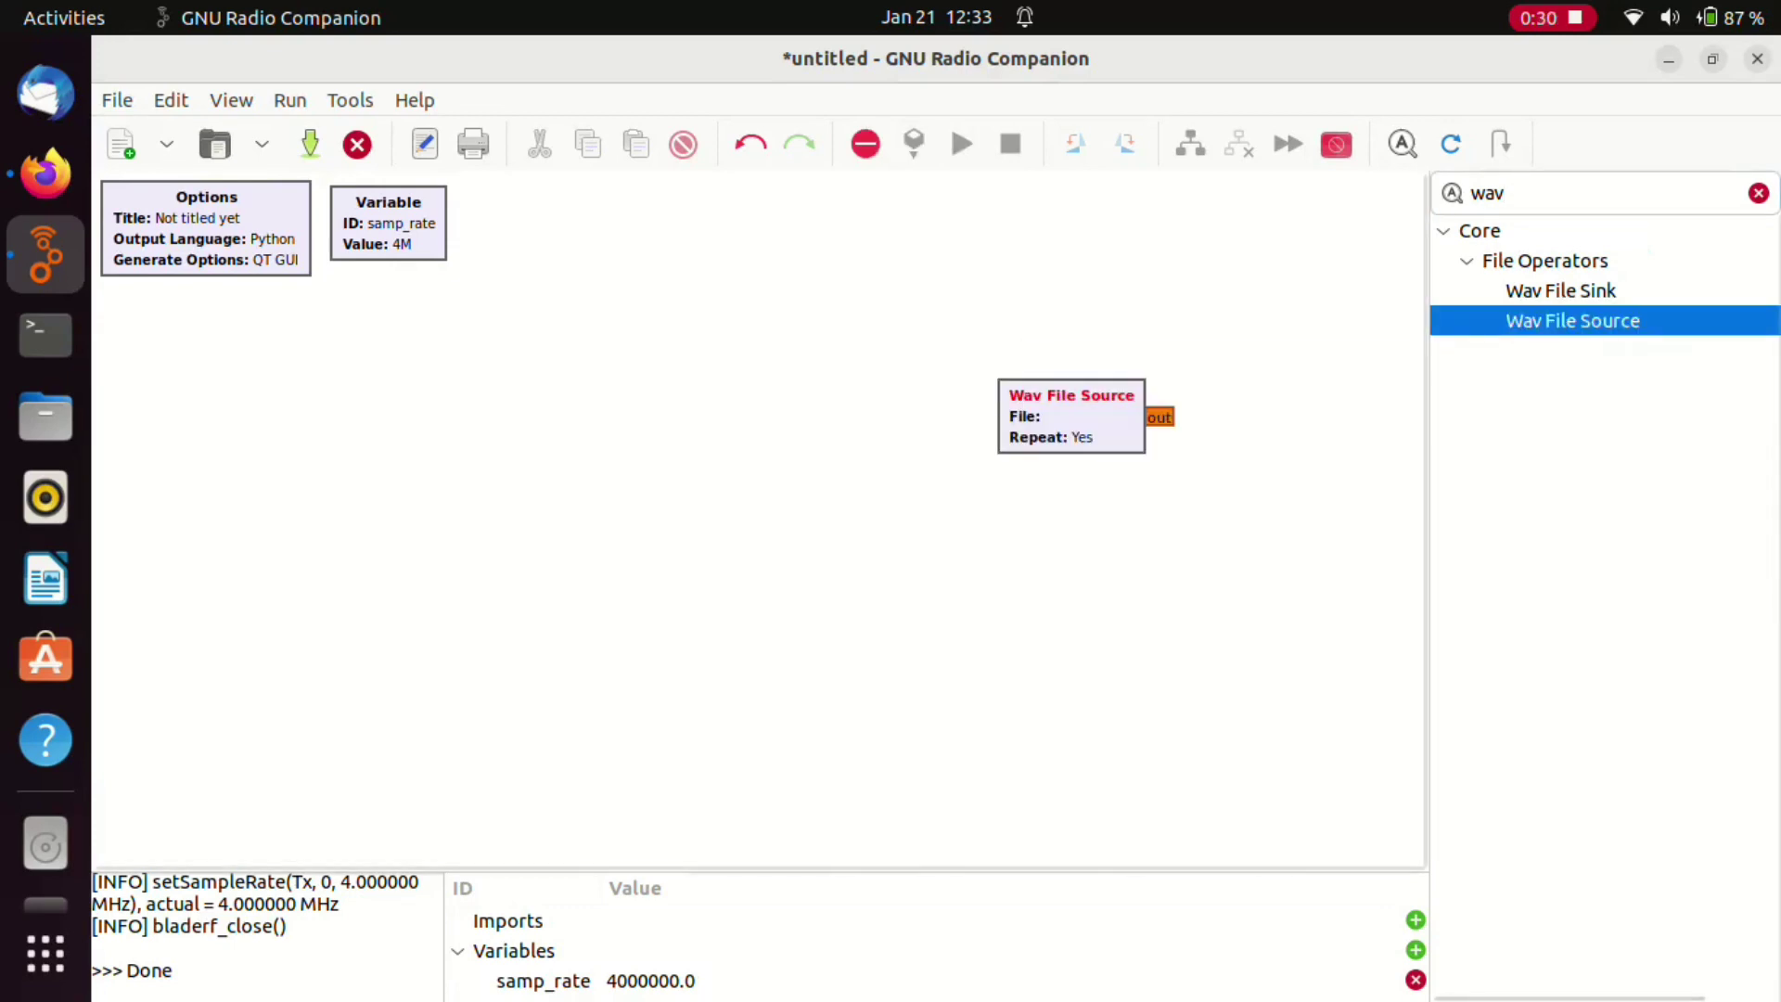
pyautogui.moveTo(1072, 399); pyautogui.dragTo(237, 410)
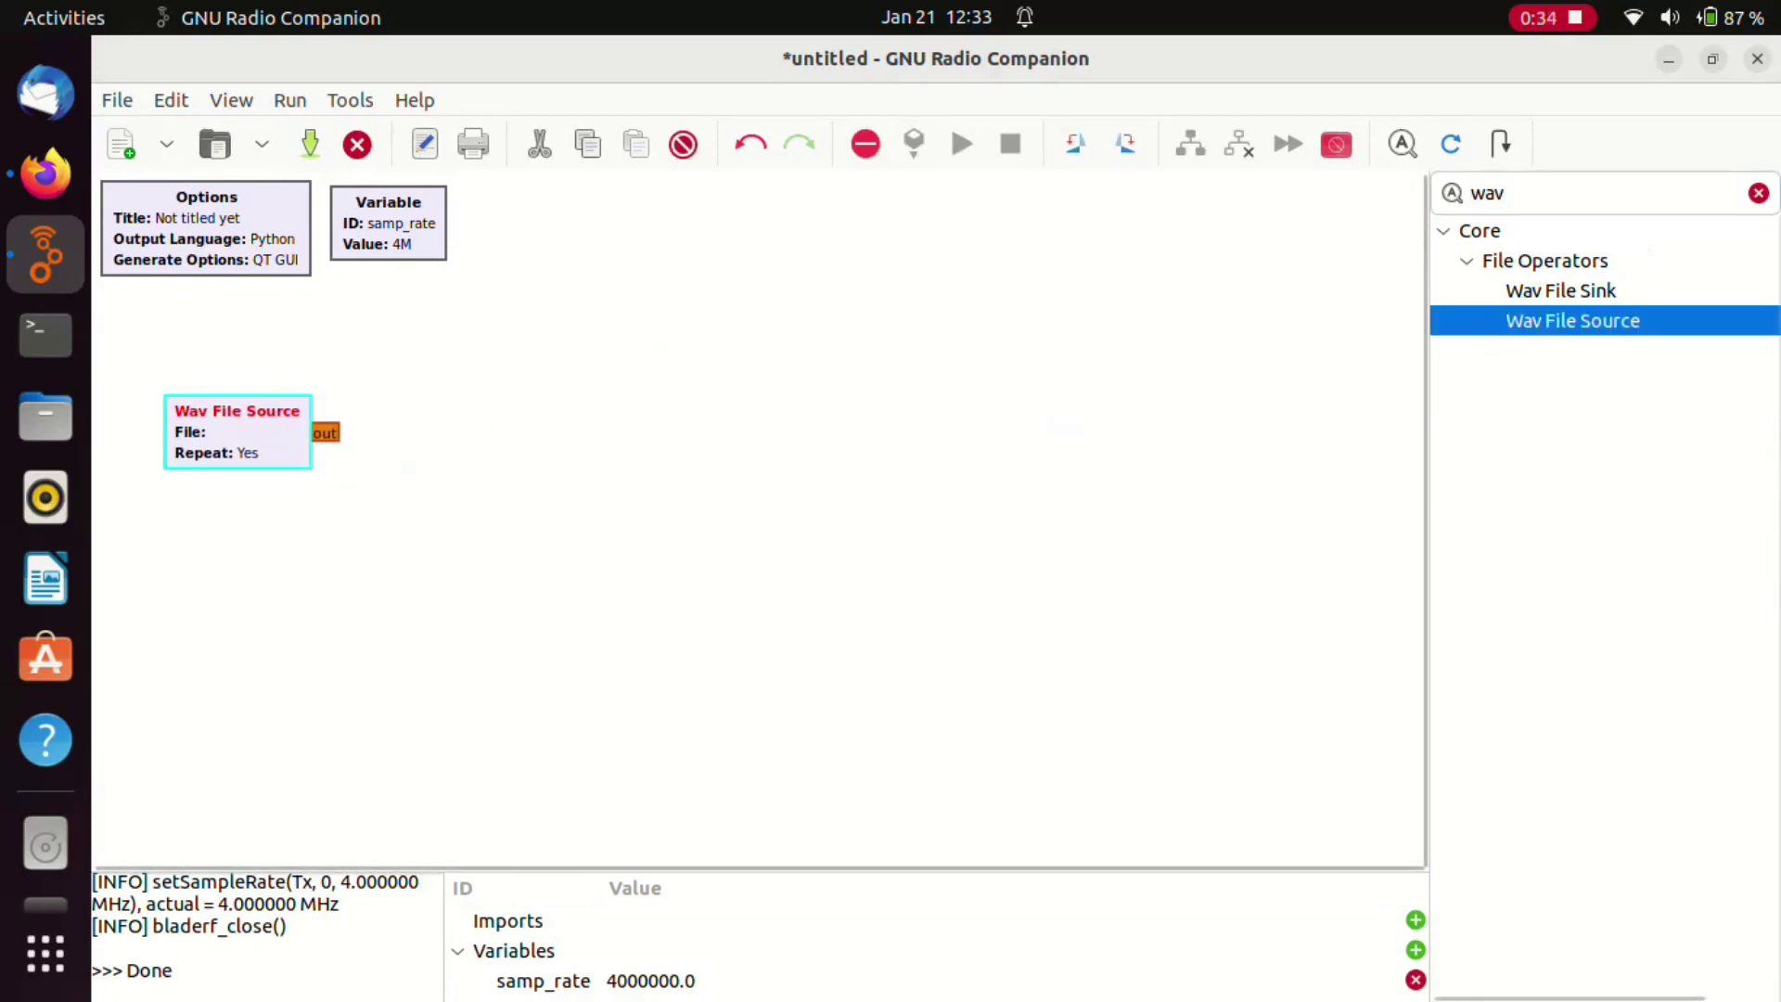
pyautogui.hotkey('ctrl', 'f')
pyautogui.press('BackSpace')
pyautogui.write('multip')
pyautogui.press('Down')
pyautogui.press('Down')
pyautogui.press('Down')
pyautogui.press('Return')
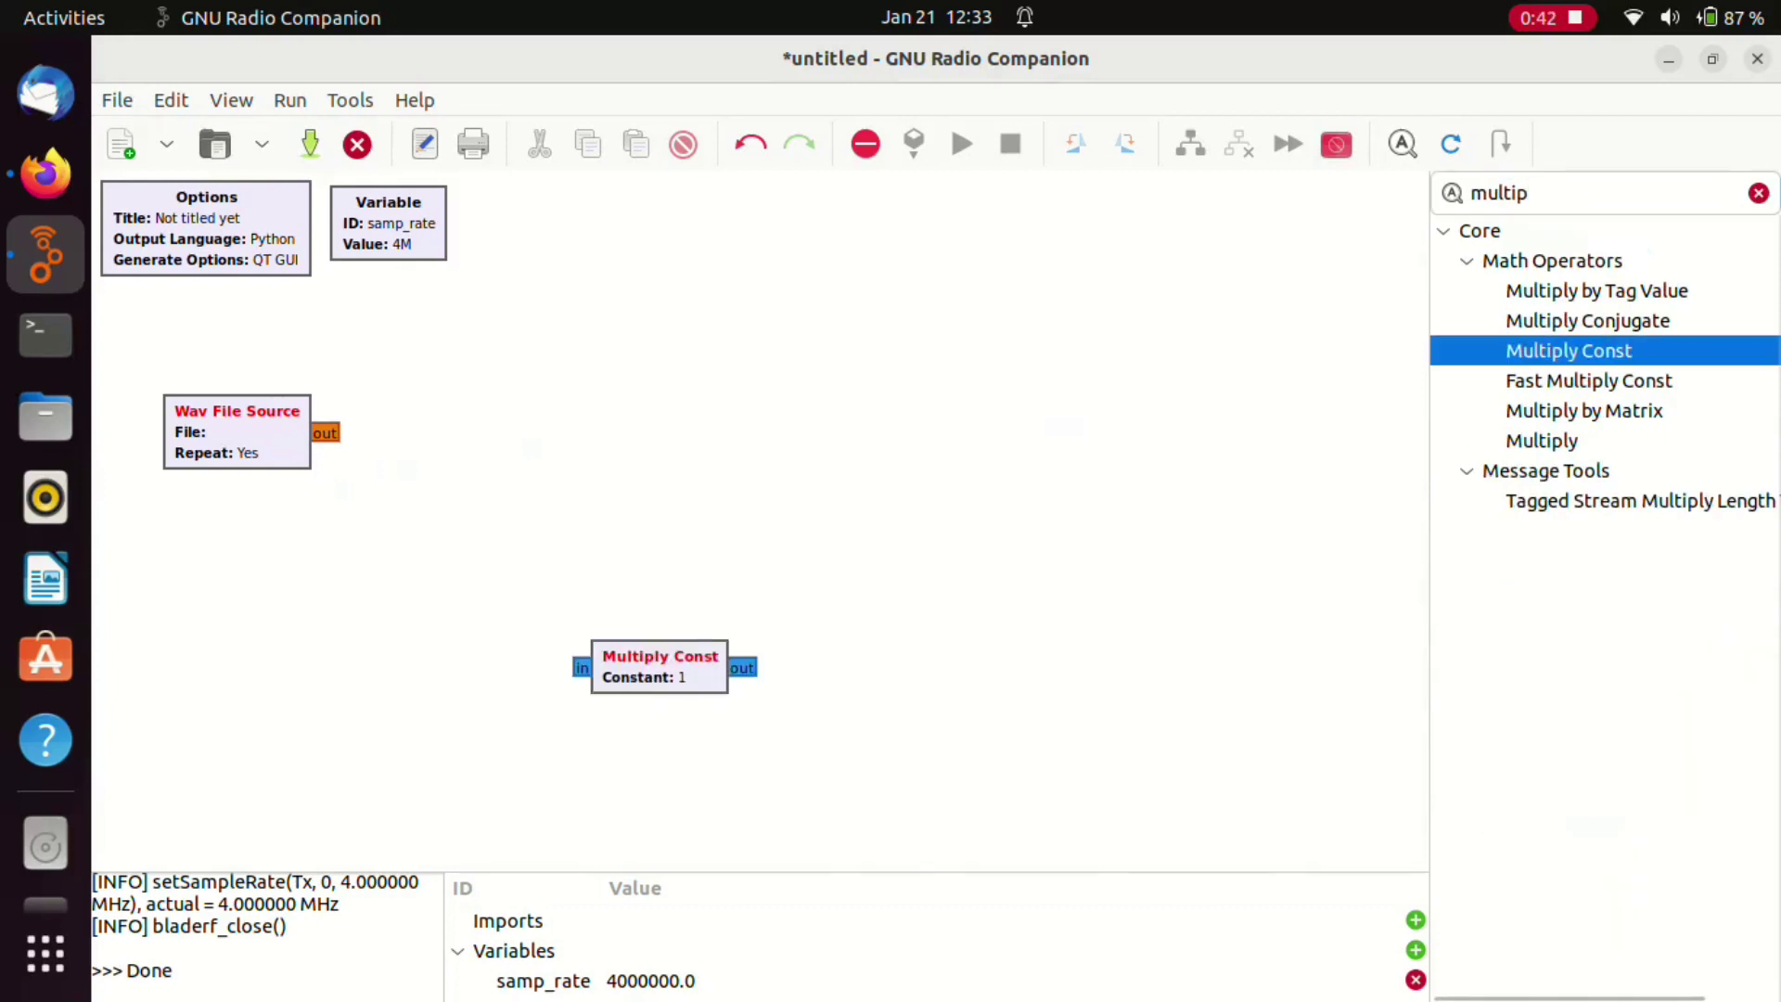
pyautogui.moveTo(660, 666); pyautogui.dragTo(524, 431)
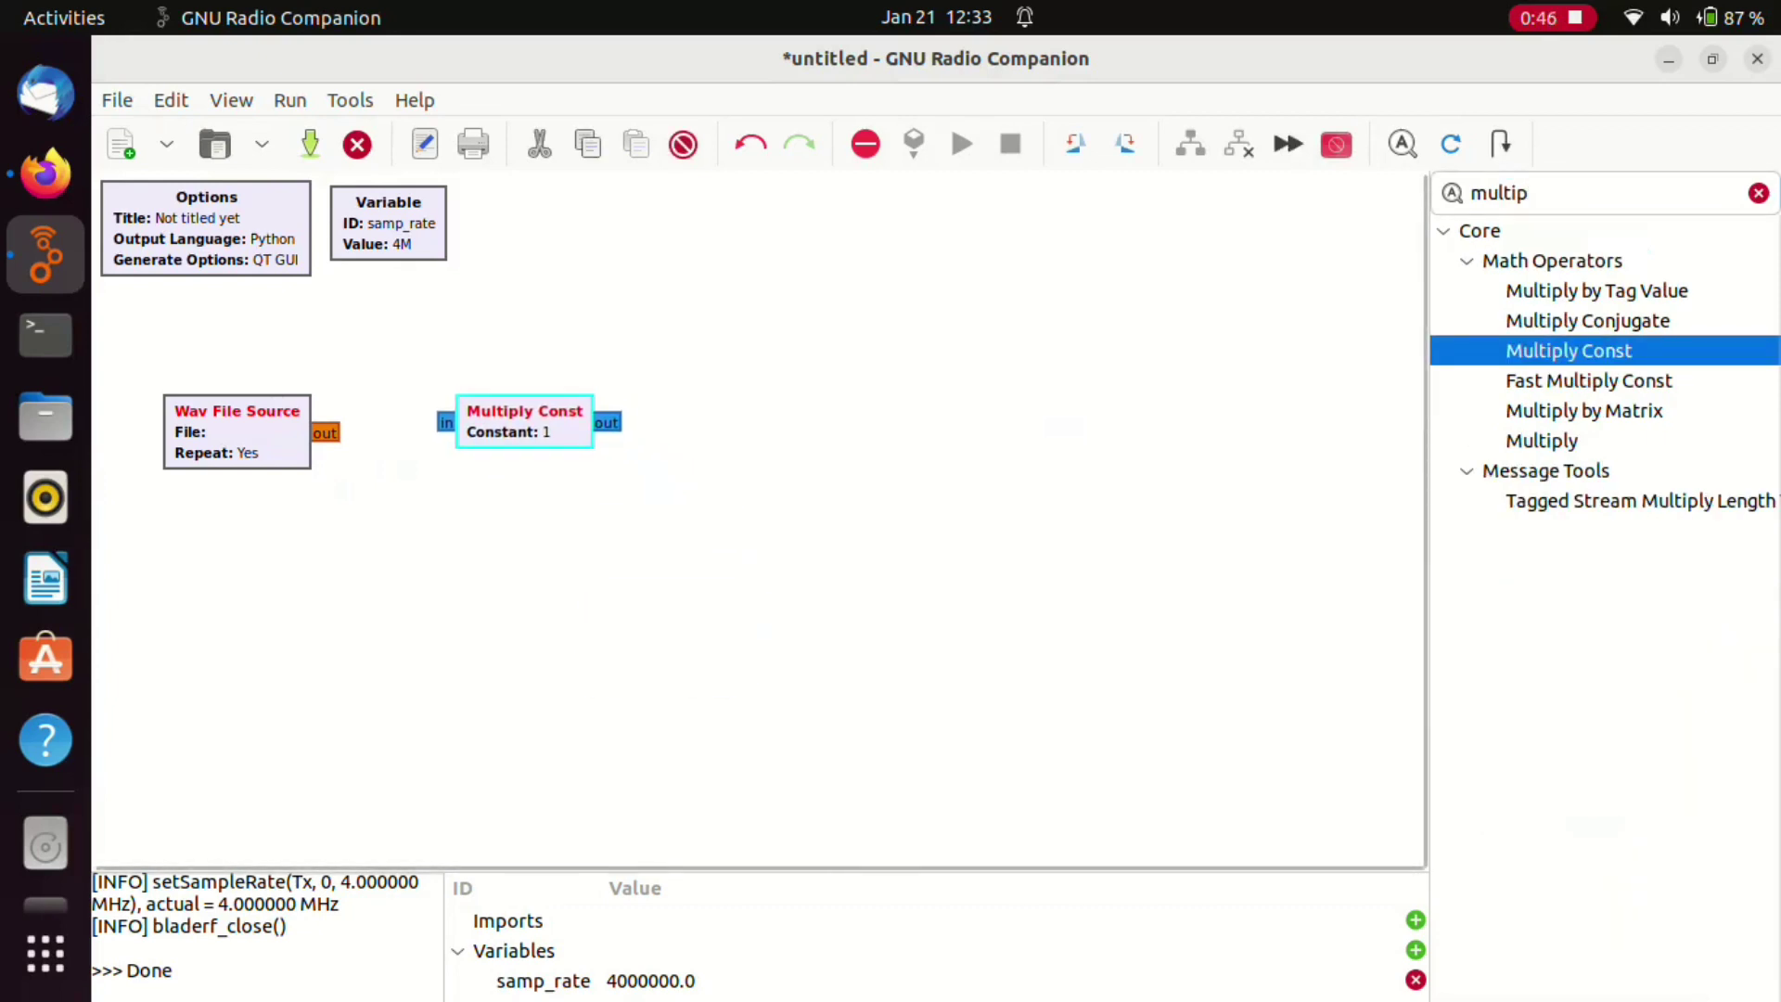
# - Add a Rational Resampler and an NBFM Transmit to the right, completing the row
pyautogui.hotkey('ctrl', 'f')
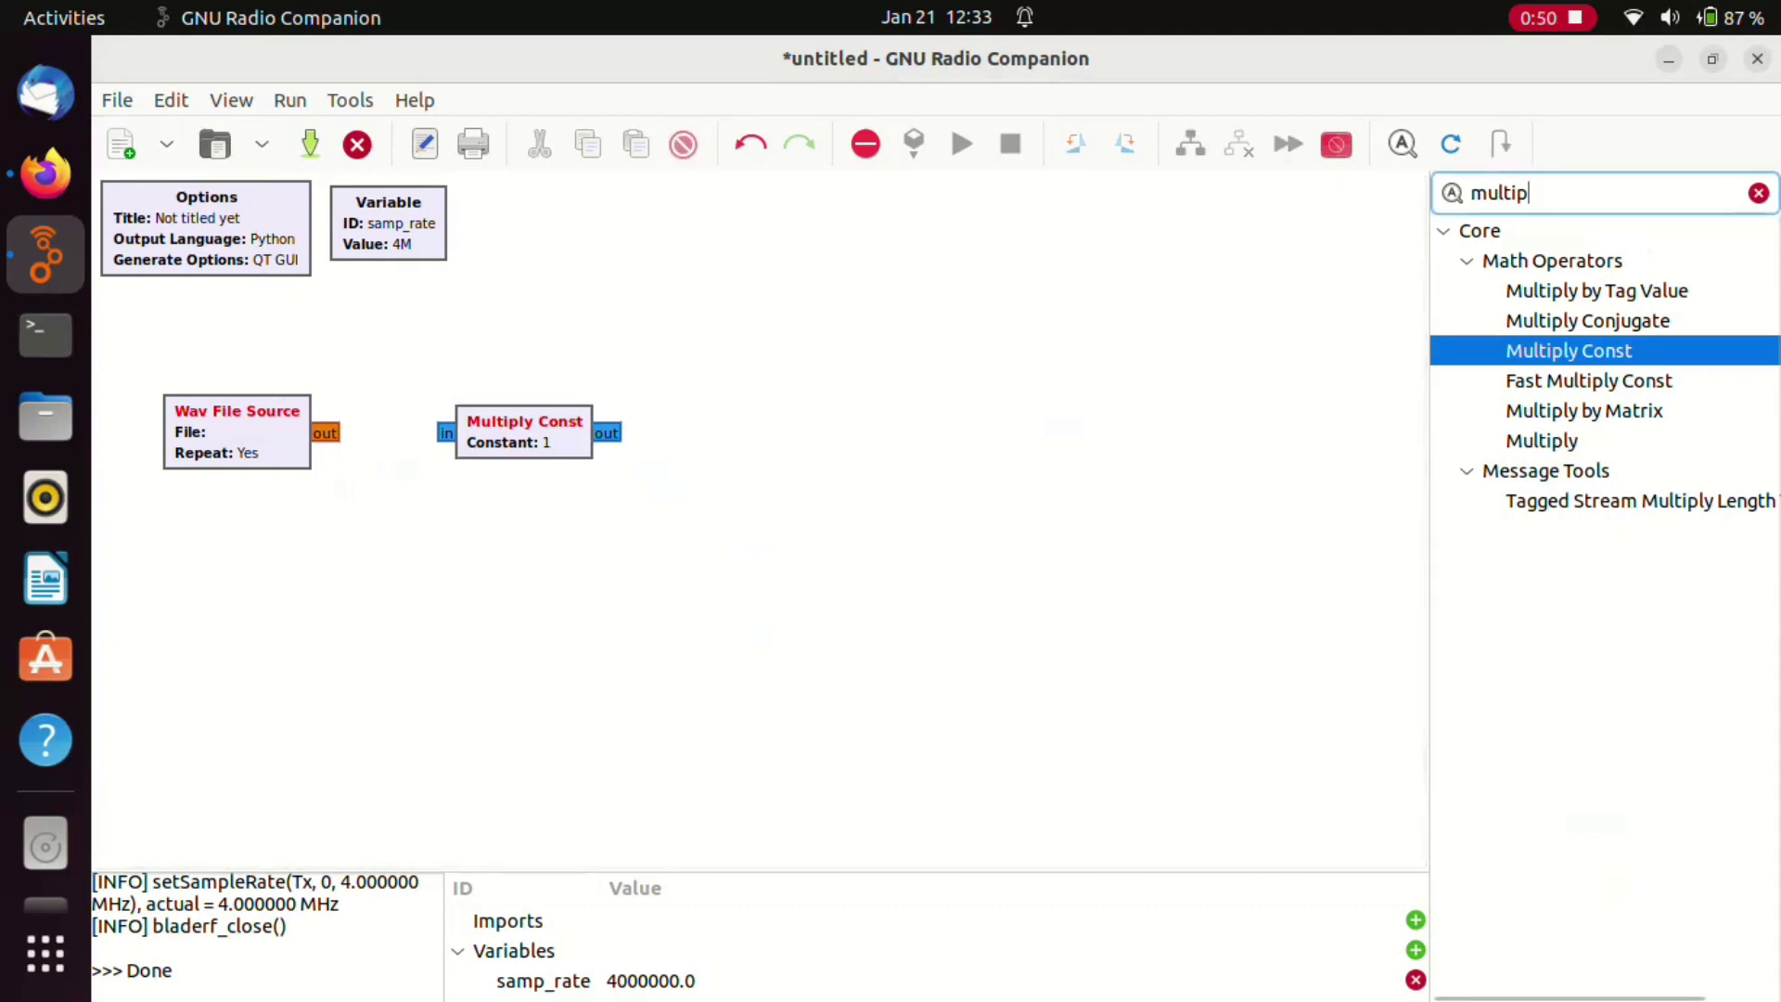
pyautogui.press('BackSpace')
pyautogui.write('ration')
pyautogui.doubleClick(1590, 350)
pyautogui.moveTo(1120, 510)
pyautogui.mouseDown()
pyautogui.moveTo(877, 408)
pyautogui.moveTo(780, 421)
pyautogui.moveTo(790, 431)
pyautogui.mouseUp()
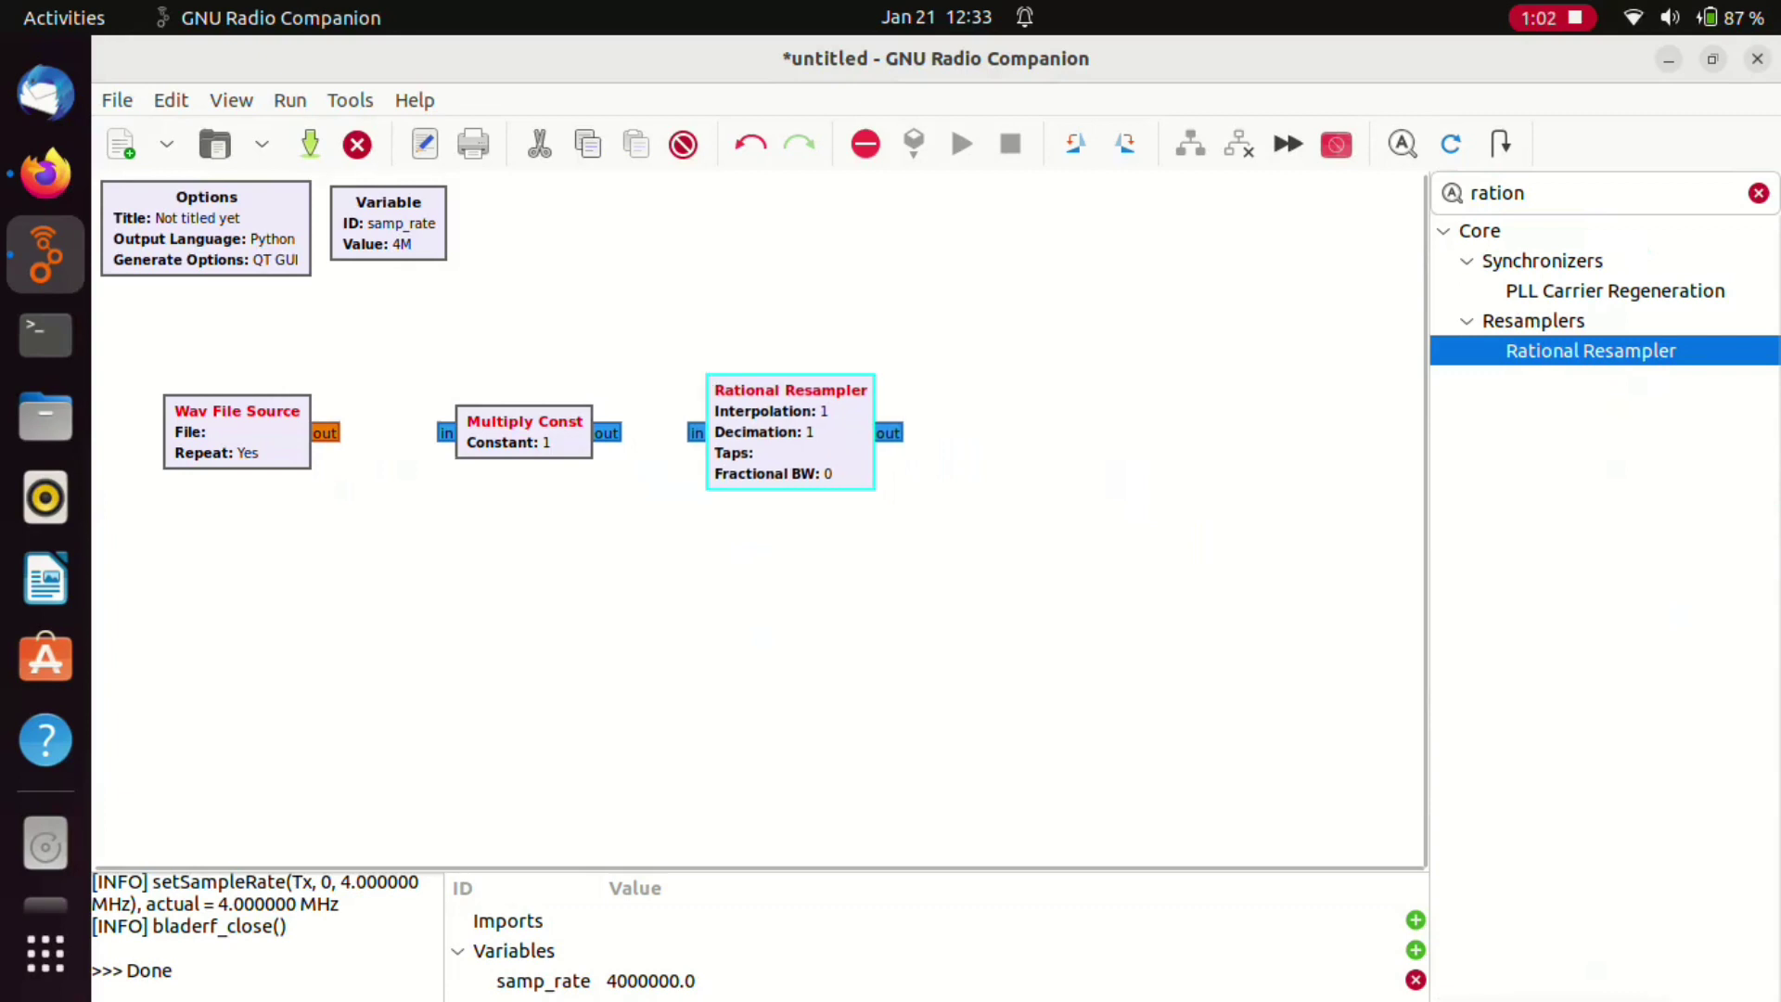
pyautogui.hotkey('ctrl', 'f')
pyautogui.press('BackSpace')
pyautogui.press('BackSpace')
pyautogui.press('BackSpace')
pyautogui.press('BackSpace')
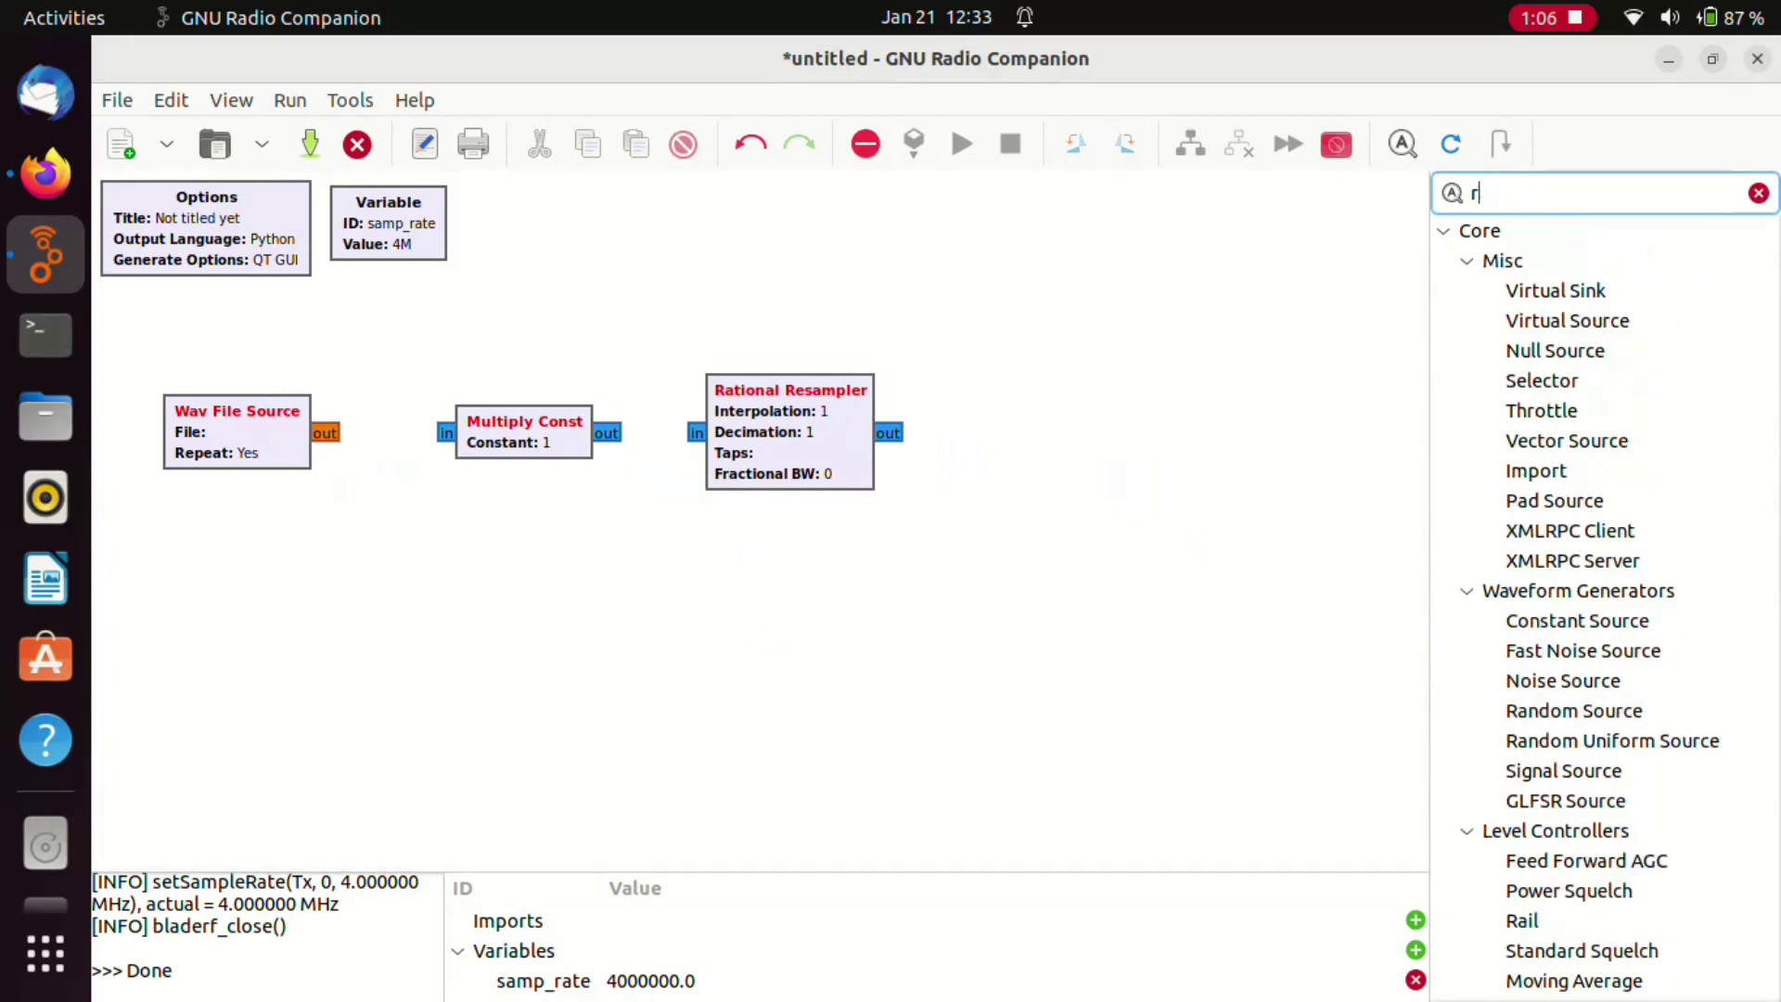
pyautogui.press('BackSpace')
pyautogui.write('nbf')
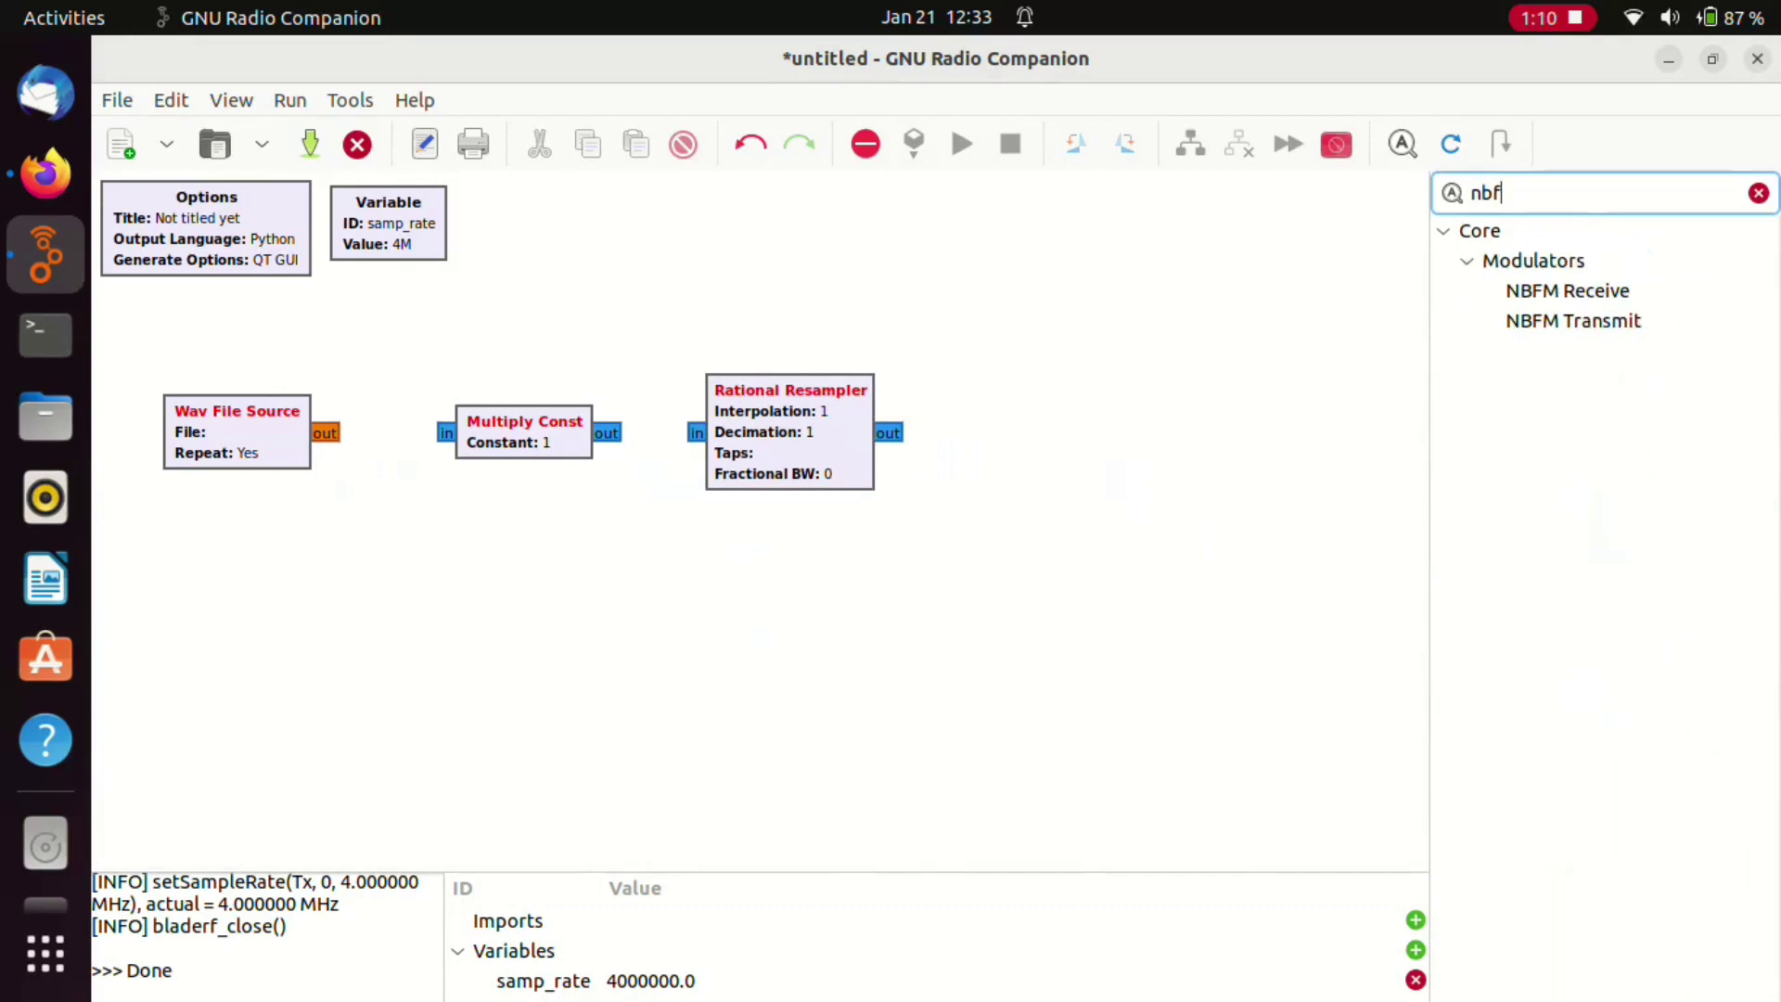
pyautogui.write('m')
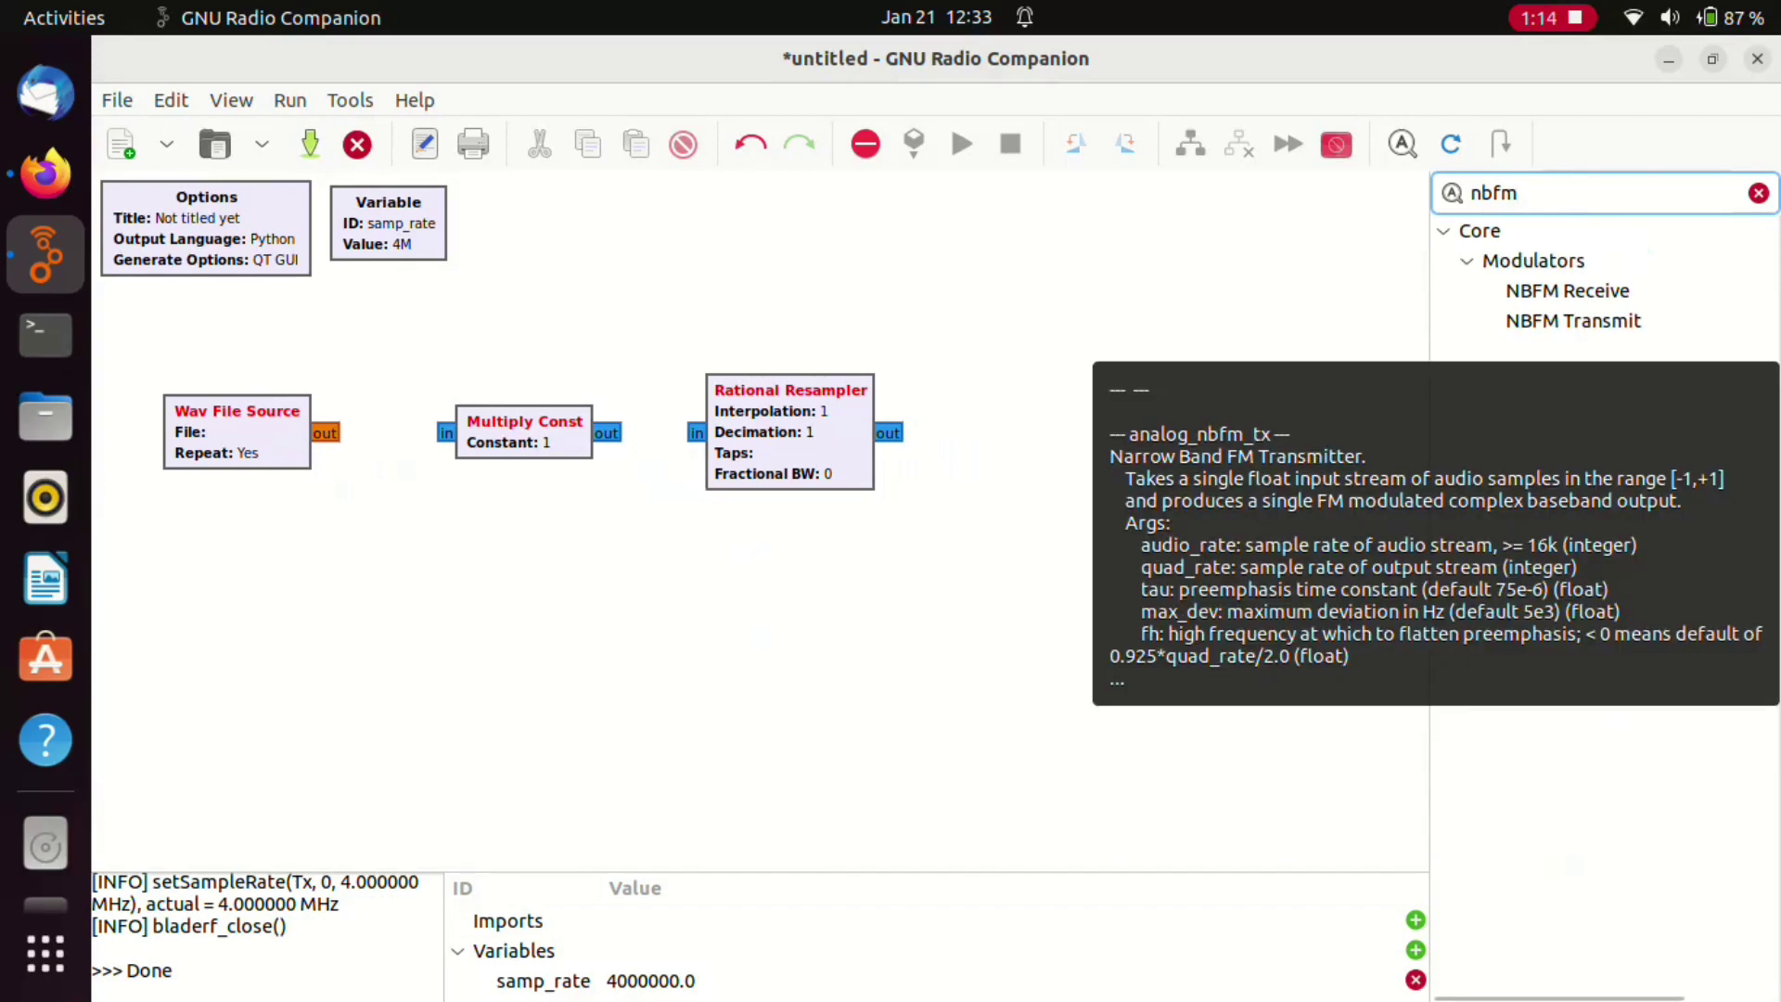
pyautogui.doubleClick(1574, 320)
pyautogui.moveTo(566, 547); pyautogui.dragTo(1144, 427)
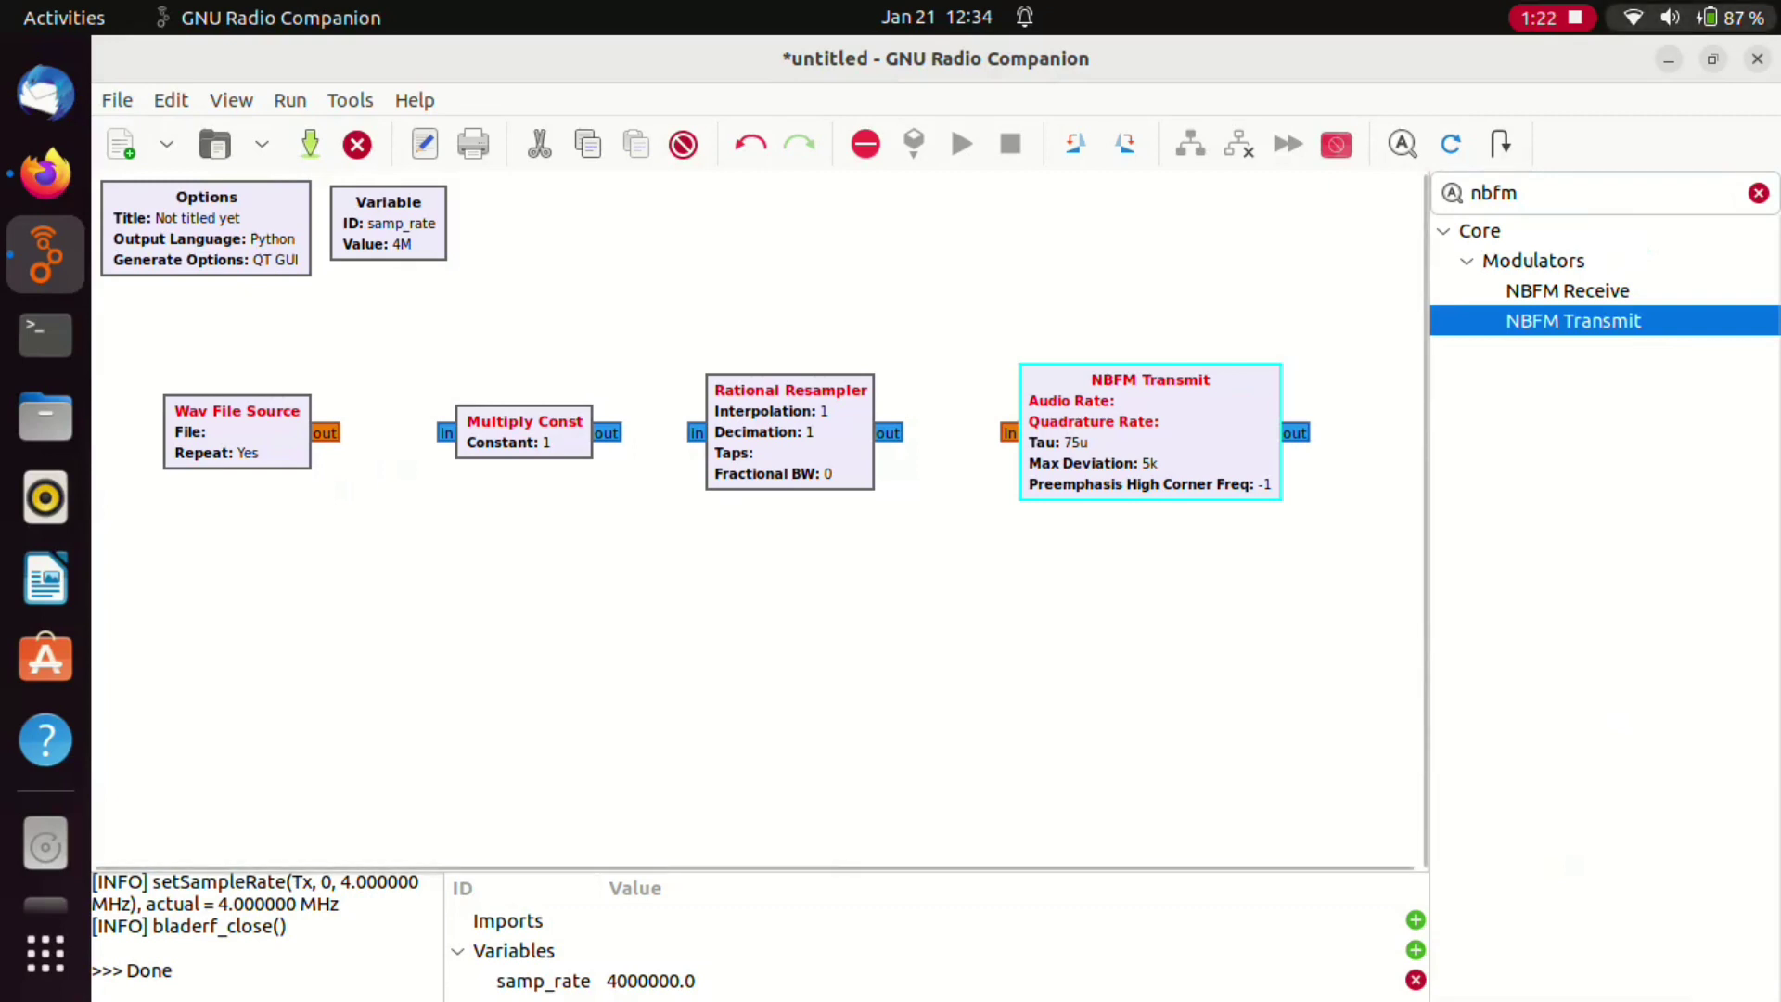
# - Place a second Multiply Const and a Soapy BladeRF Sink in a lower row
pyautogui.hotkey('ctrl', 'f')
pyautogui.press('BackSpace')
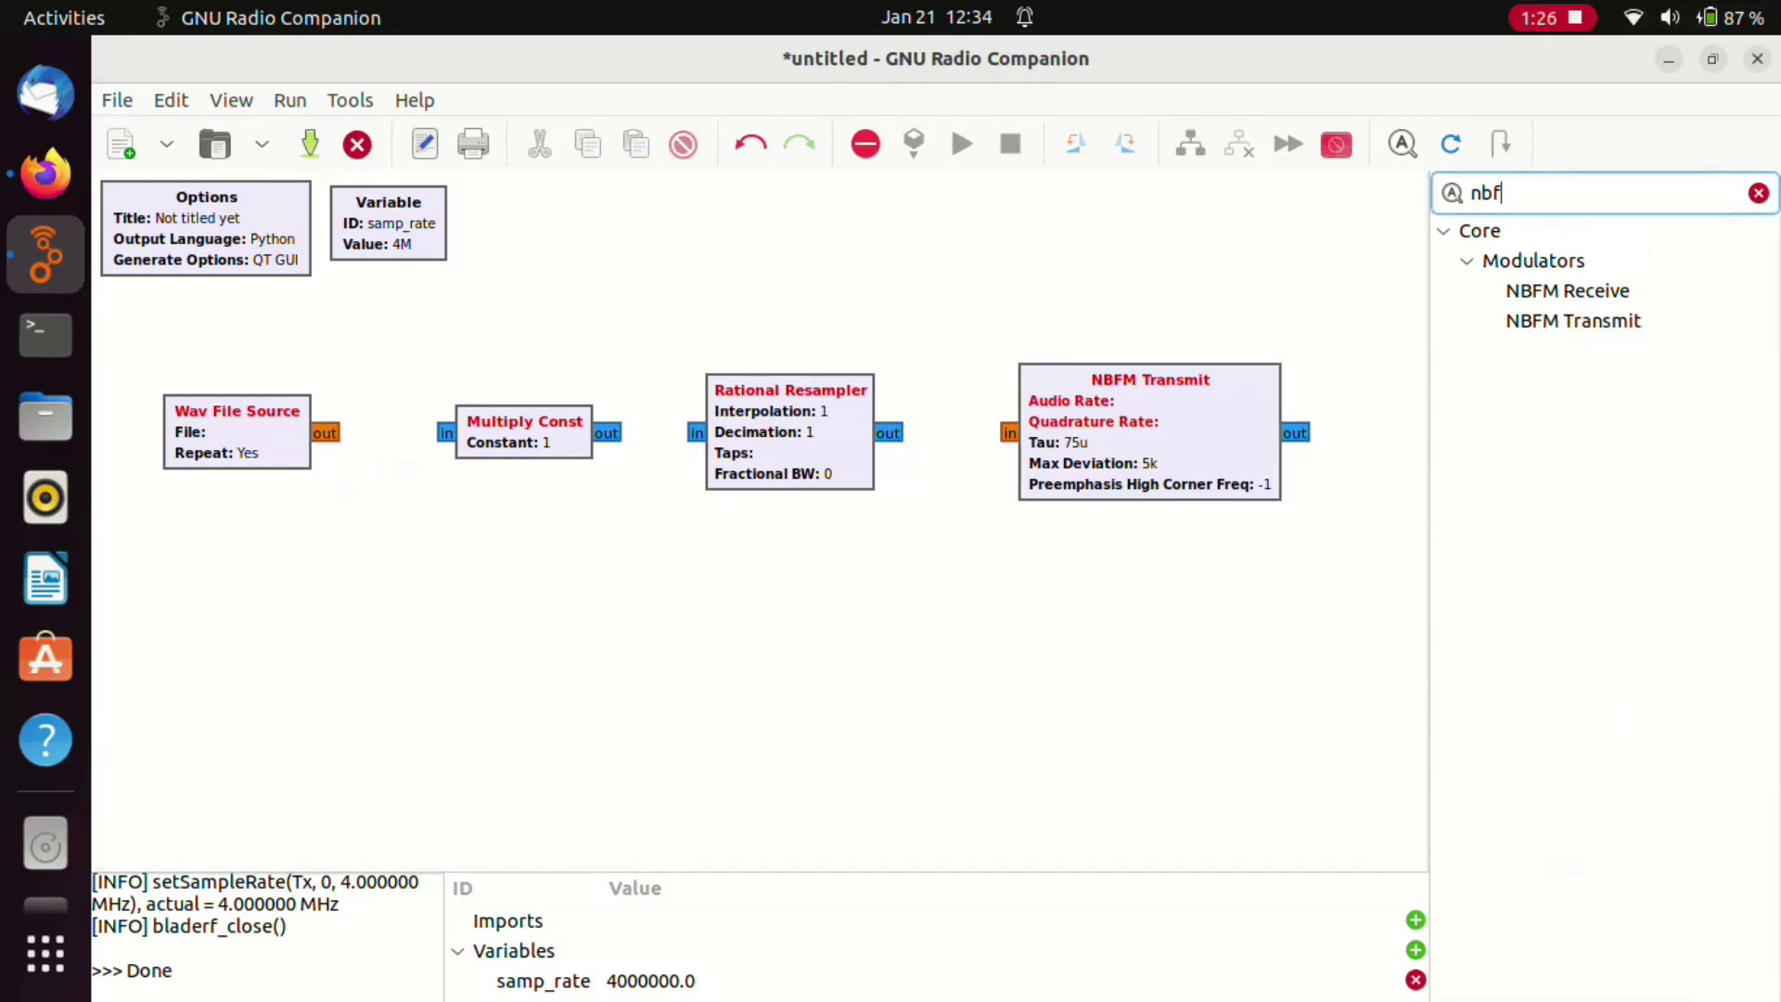
pyautogui.press('BackSpace')
pyautogui.press('BackSpace')
pyautogui.press('BackSpace')
pyautogui.write('mul')
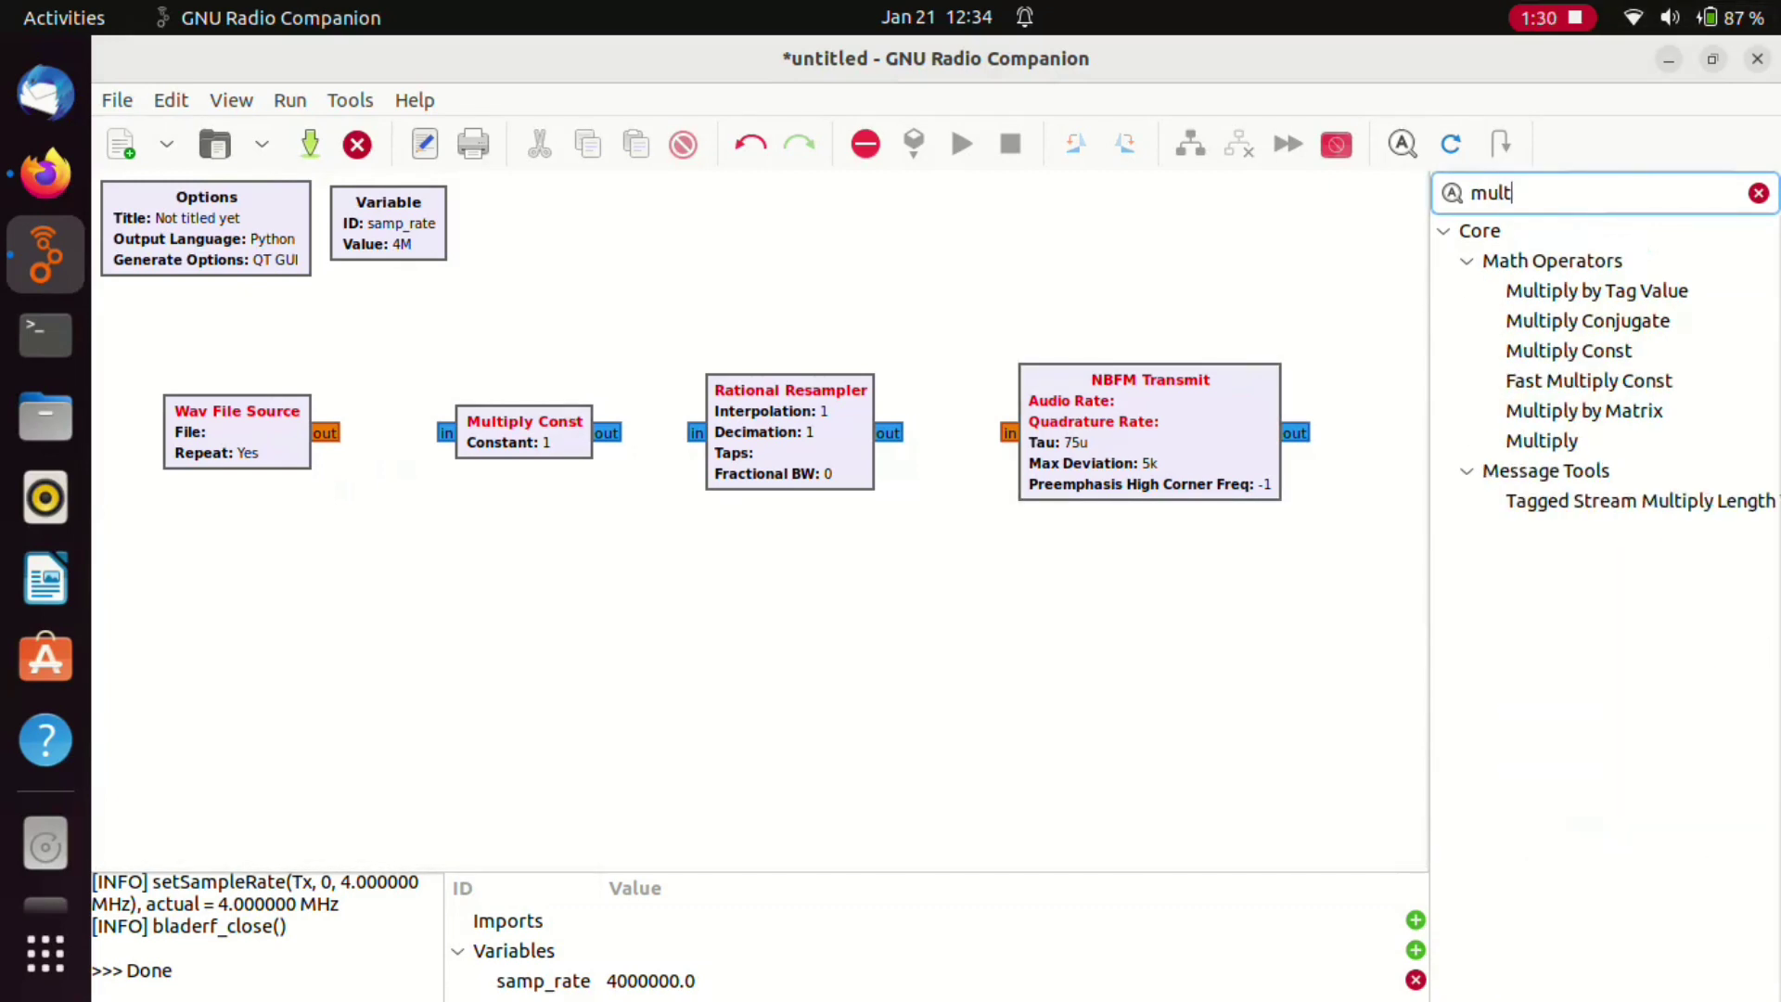
pyautogui.write('t')
pyautogui.moveTo(1568, 349)
pyautogui.mouseDown()
pyautogui.moveTo(1152, 463)
pyautogui.moveTo(872, 668)
pyautogui.moveTo(628, 703)
pyautogui.mouseUp()
pyautogui.hotkey('ctrl', 'f')
pyautogui.press('BackSpace')
pyautogui.press('BackSpace')
pyautogui.press('BackSpace')
pyautogui.press('BackSpace')
pyautogui.write('blade')
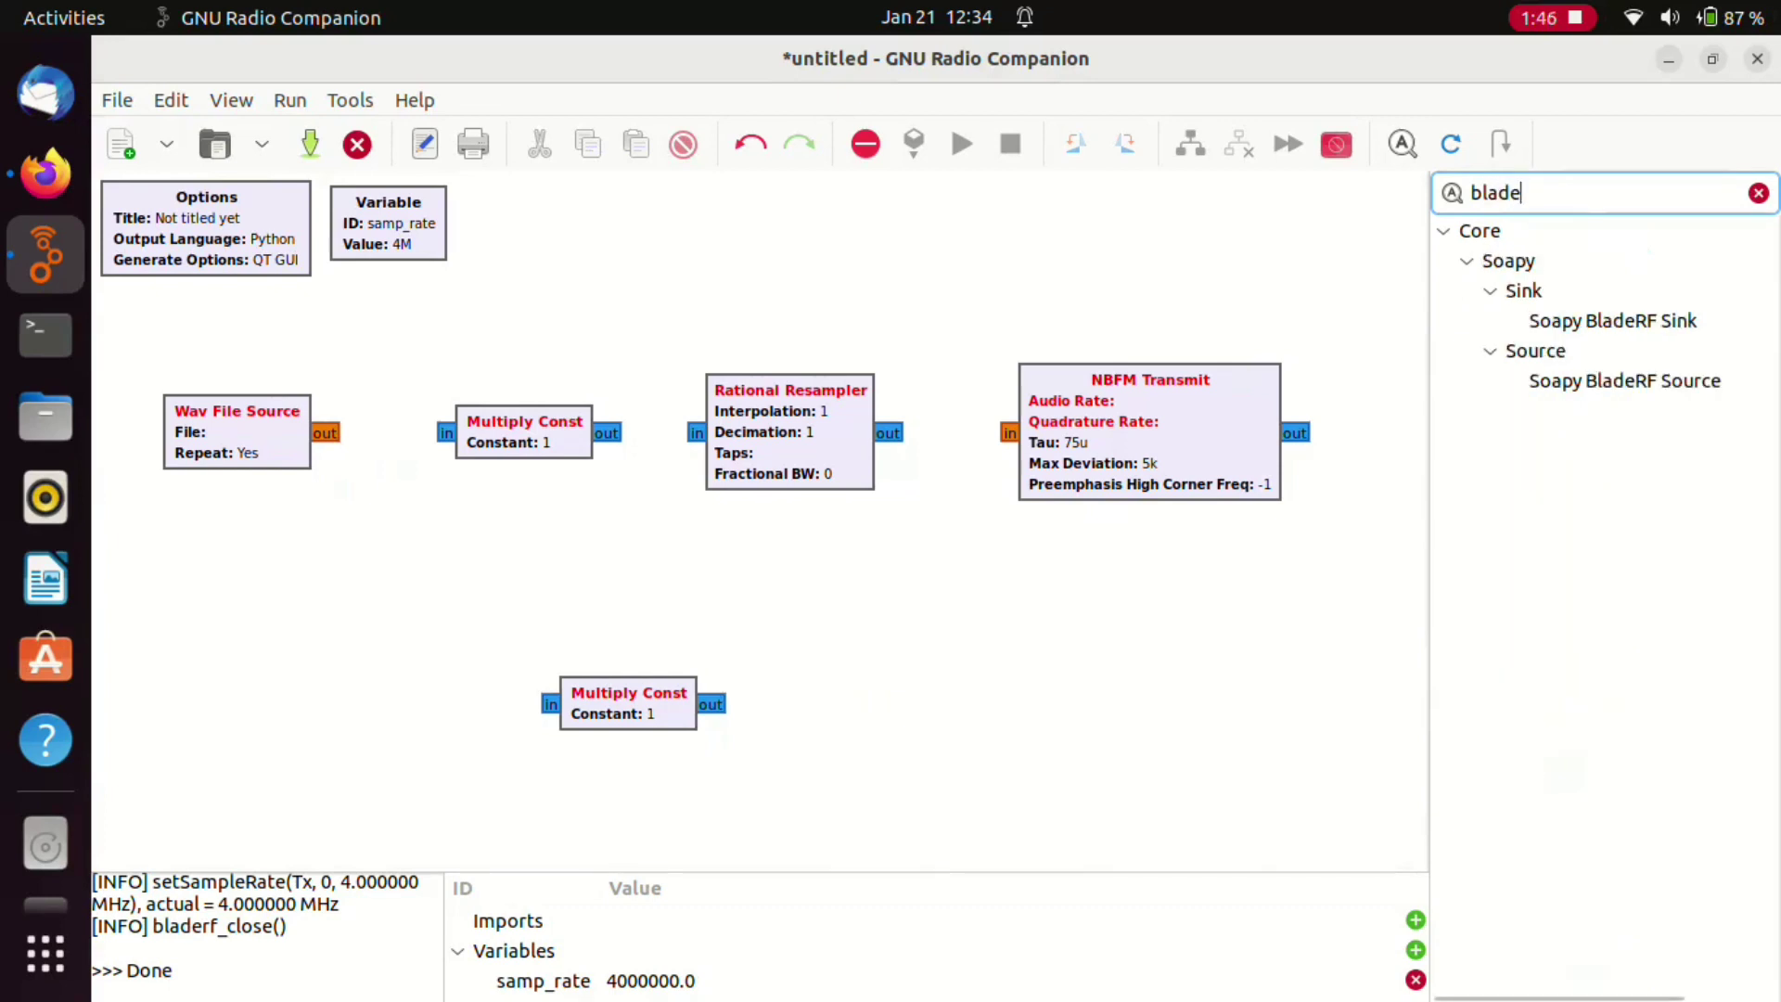
pyautogui.press('Return')
pyautogui.moveTo(817, 557); pyautogui.dragTo(910, 713)
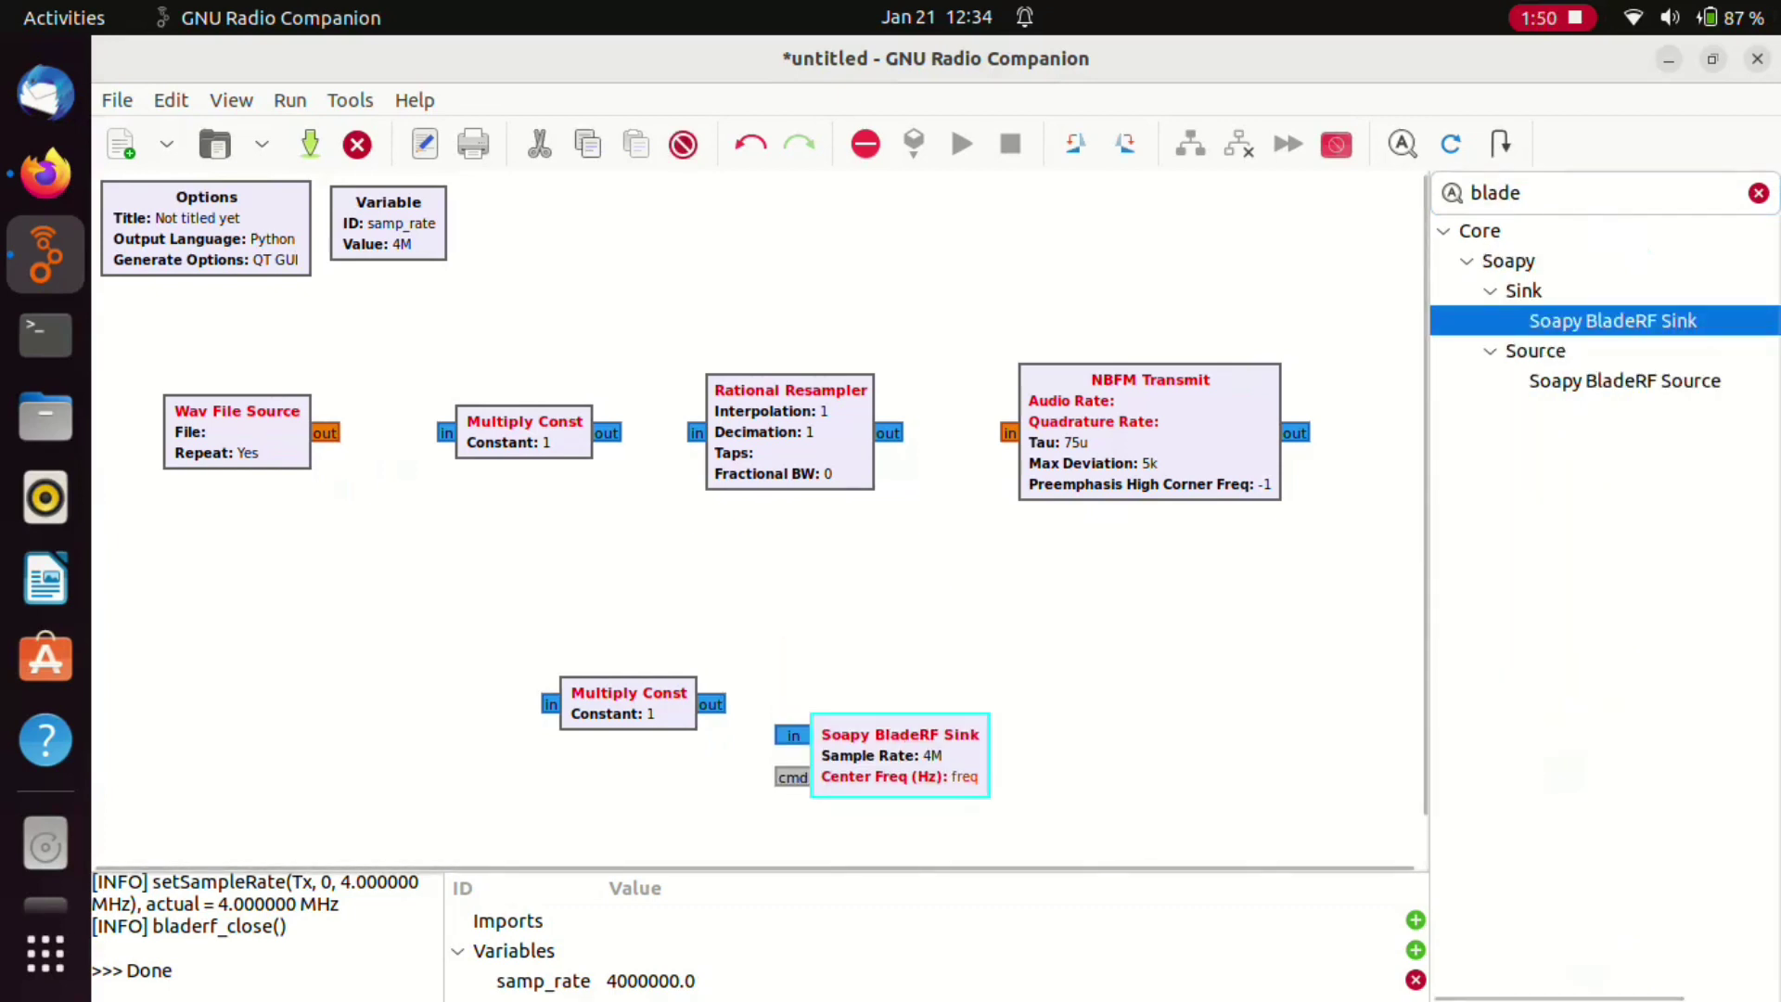
# - Add a QT GUI Sink beside the BladeRF Sink
pyautogui.hotkey('ctrl', 'f')
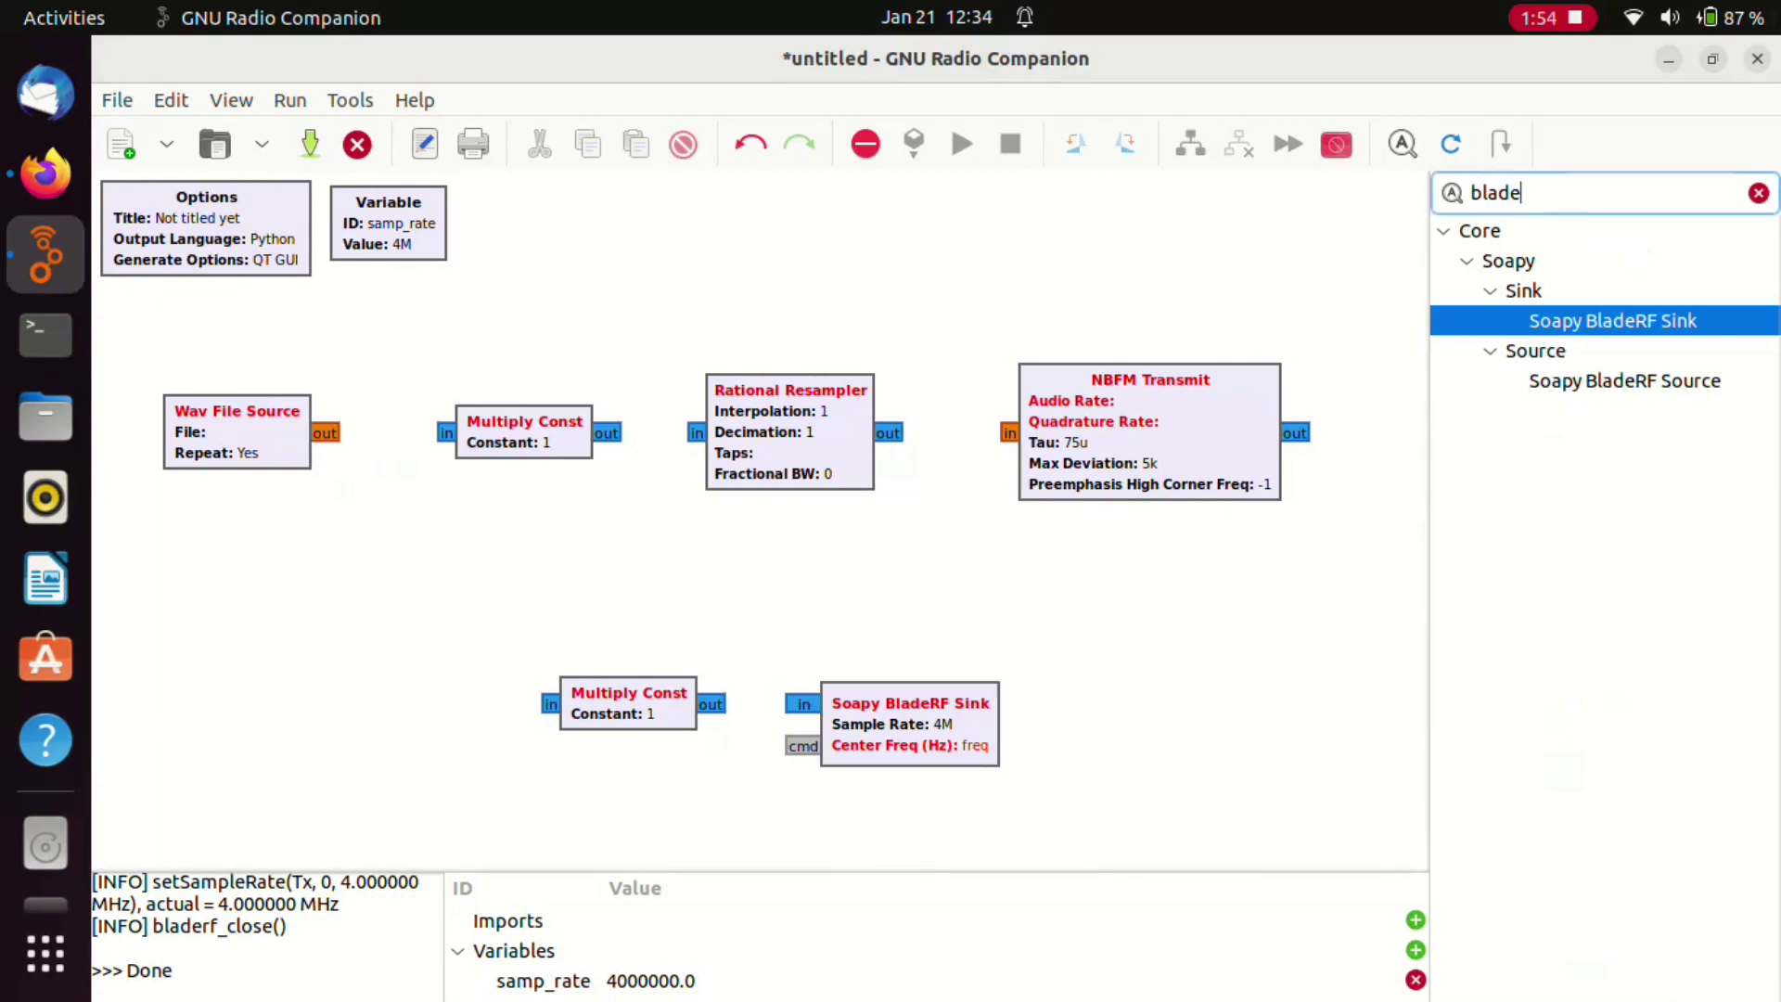
pyautogui.press('BackSpace')
pyautogui.press('BackSpace')
pyautogui.press('BackSpace')
pyautogui.press('BackSpace')
pyautogui.write('gui s')
pyautogui.press('Down')
pyautogui.press('Return')
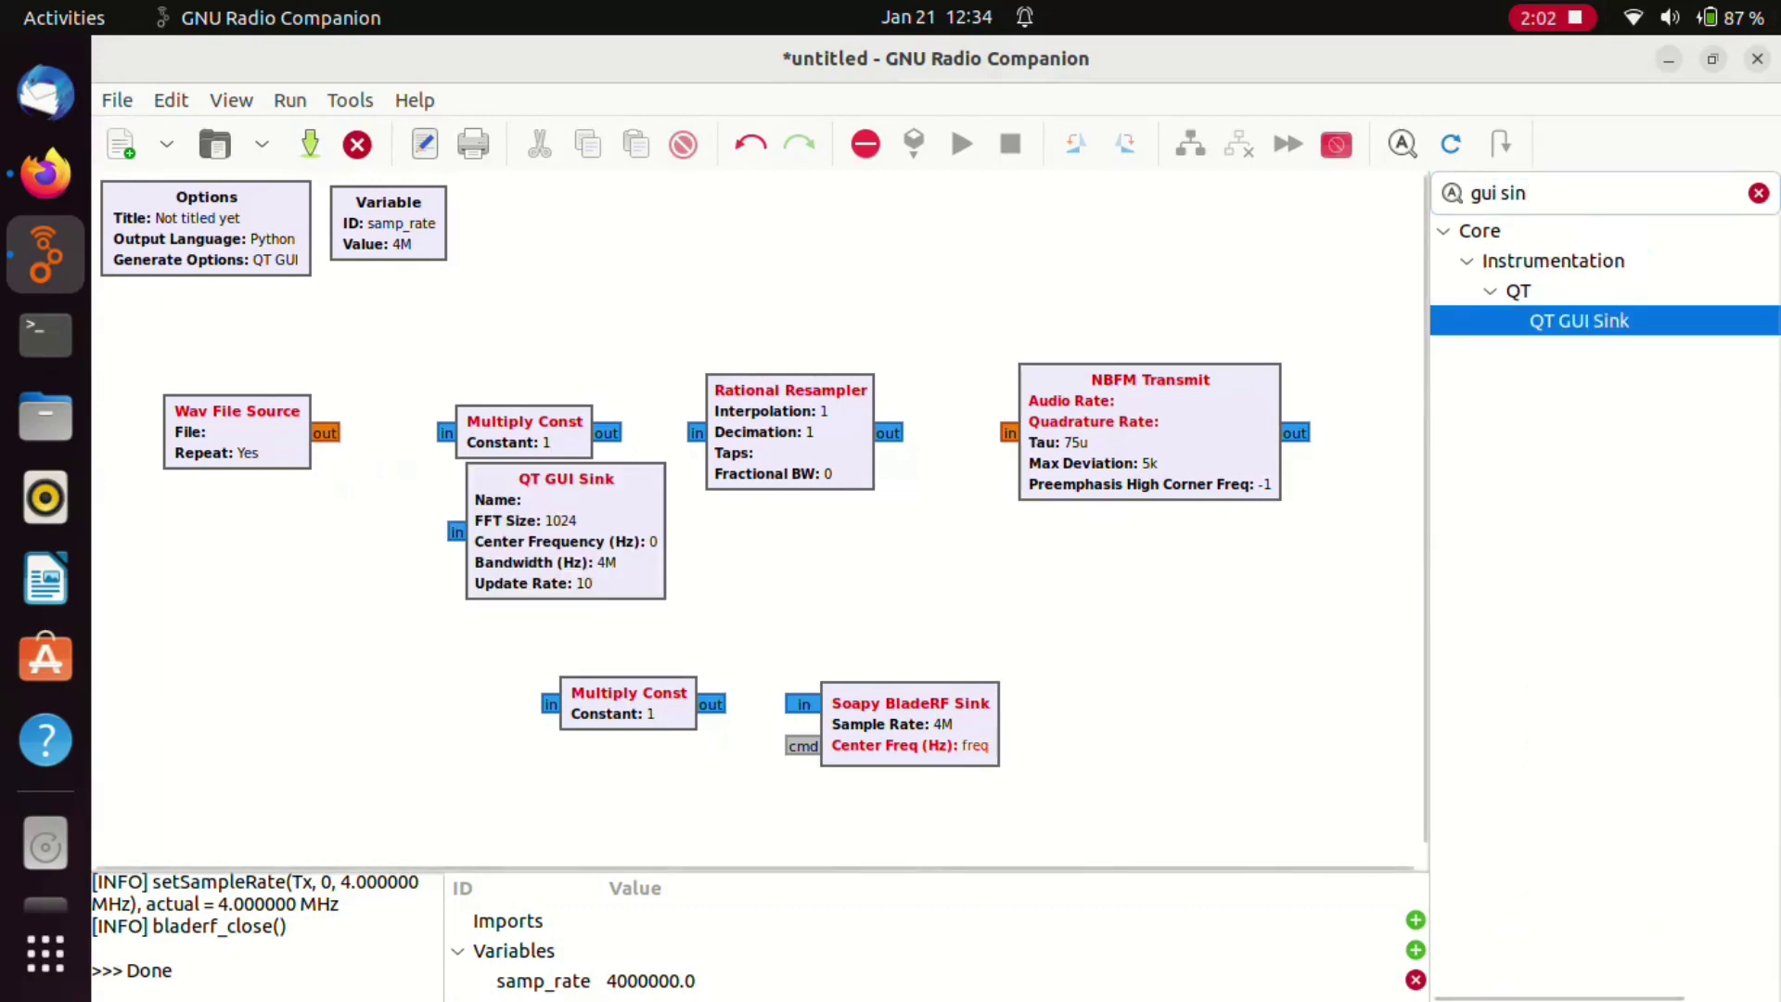
pyautogui.moveTo(628, 483)
pyautogui.mouseDown()
pyautogui.moveTo(1117, 605)
pyautogui.moveTo(1238, 643)
pyautogui.moveTo(1233, 661)
pyautogui.mouseUp()
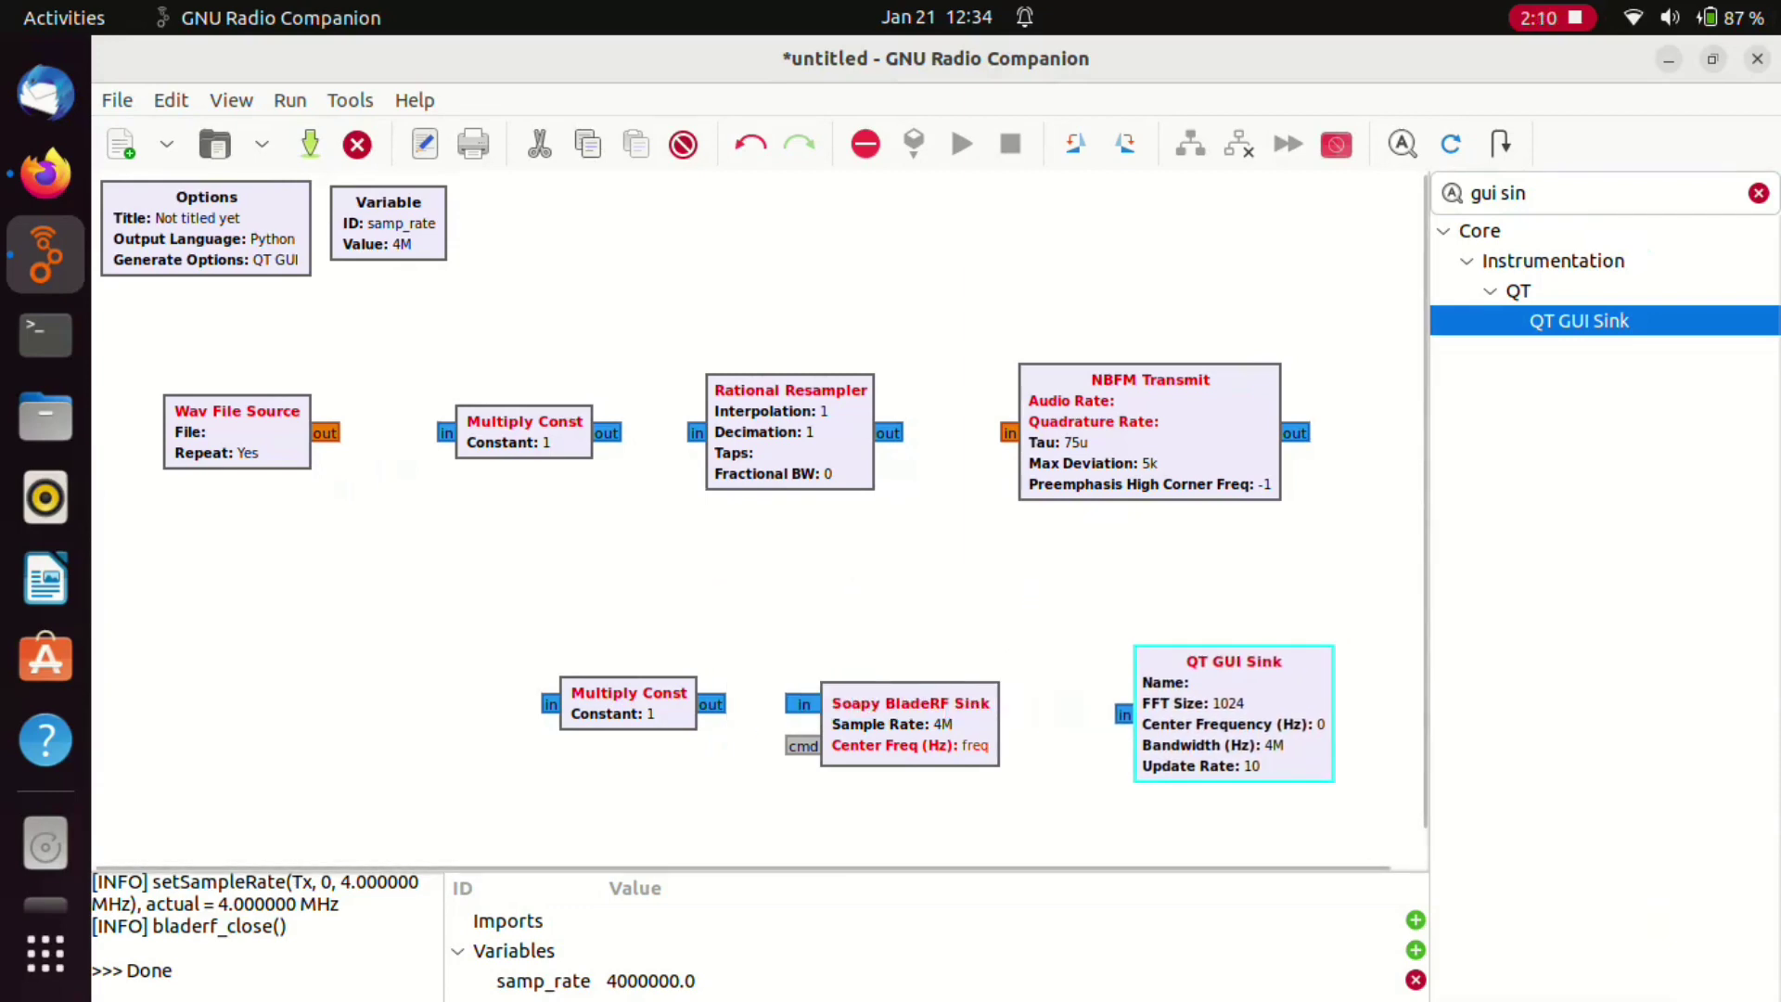
# - Set the first Multiply Const to float IO type with constant 2
pyautogui.doubleClick(524, 431)
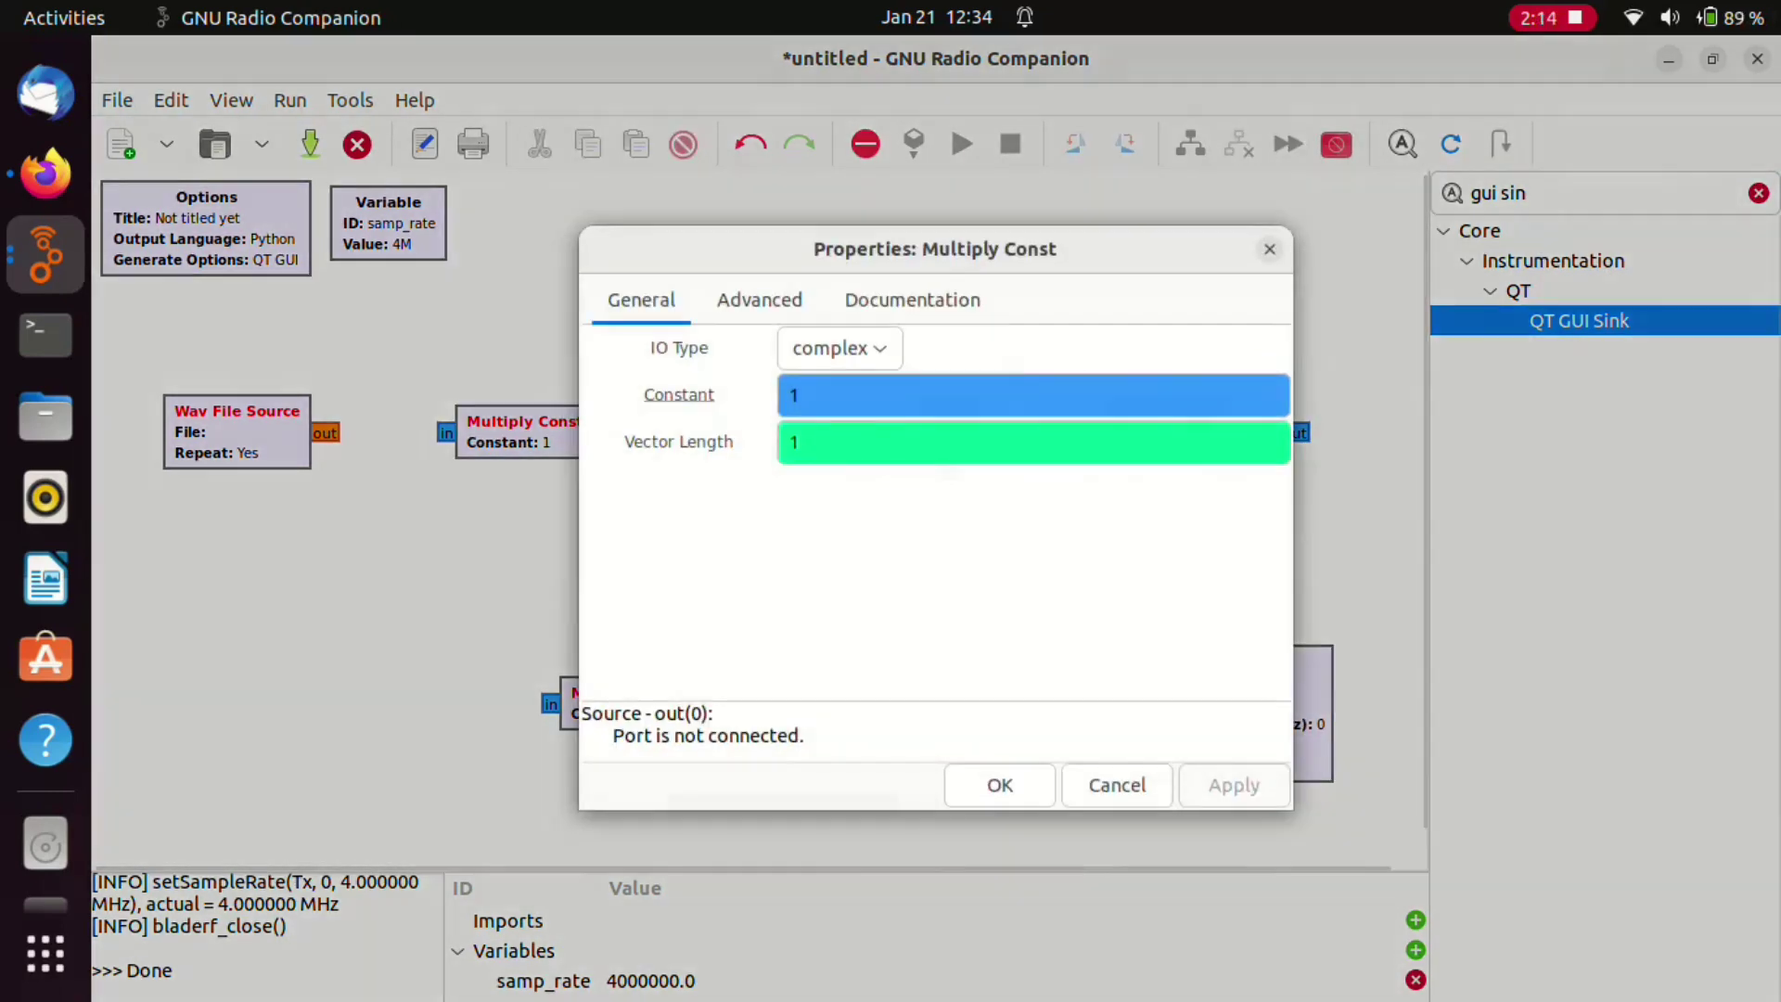
pyautogui.click(826, 351)
pyautogui.click(808, 390)
pyautogui.click(807, 398)
pyautogui.press('BackSpace')
pyautogui.write('2')
pyautogui.press('Return')
# - Load Kesariya Tera(audiosong.in).wav from Downloads into the Wav File Source
pyautogui.doubleClick(236, 431)
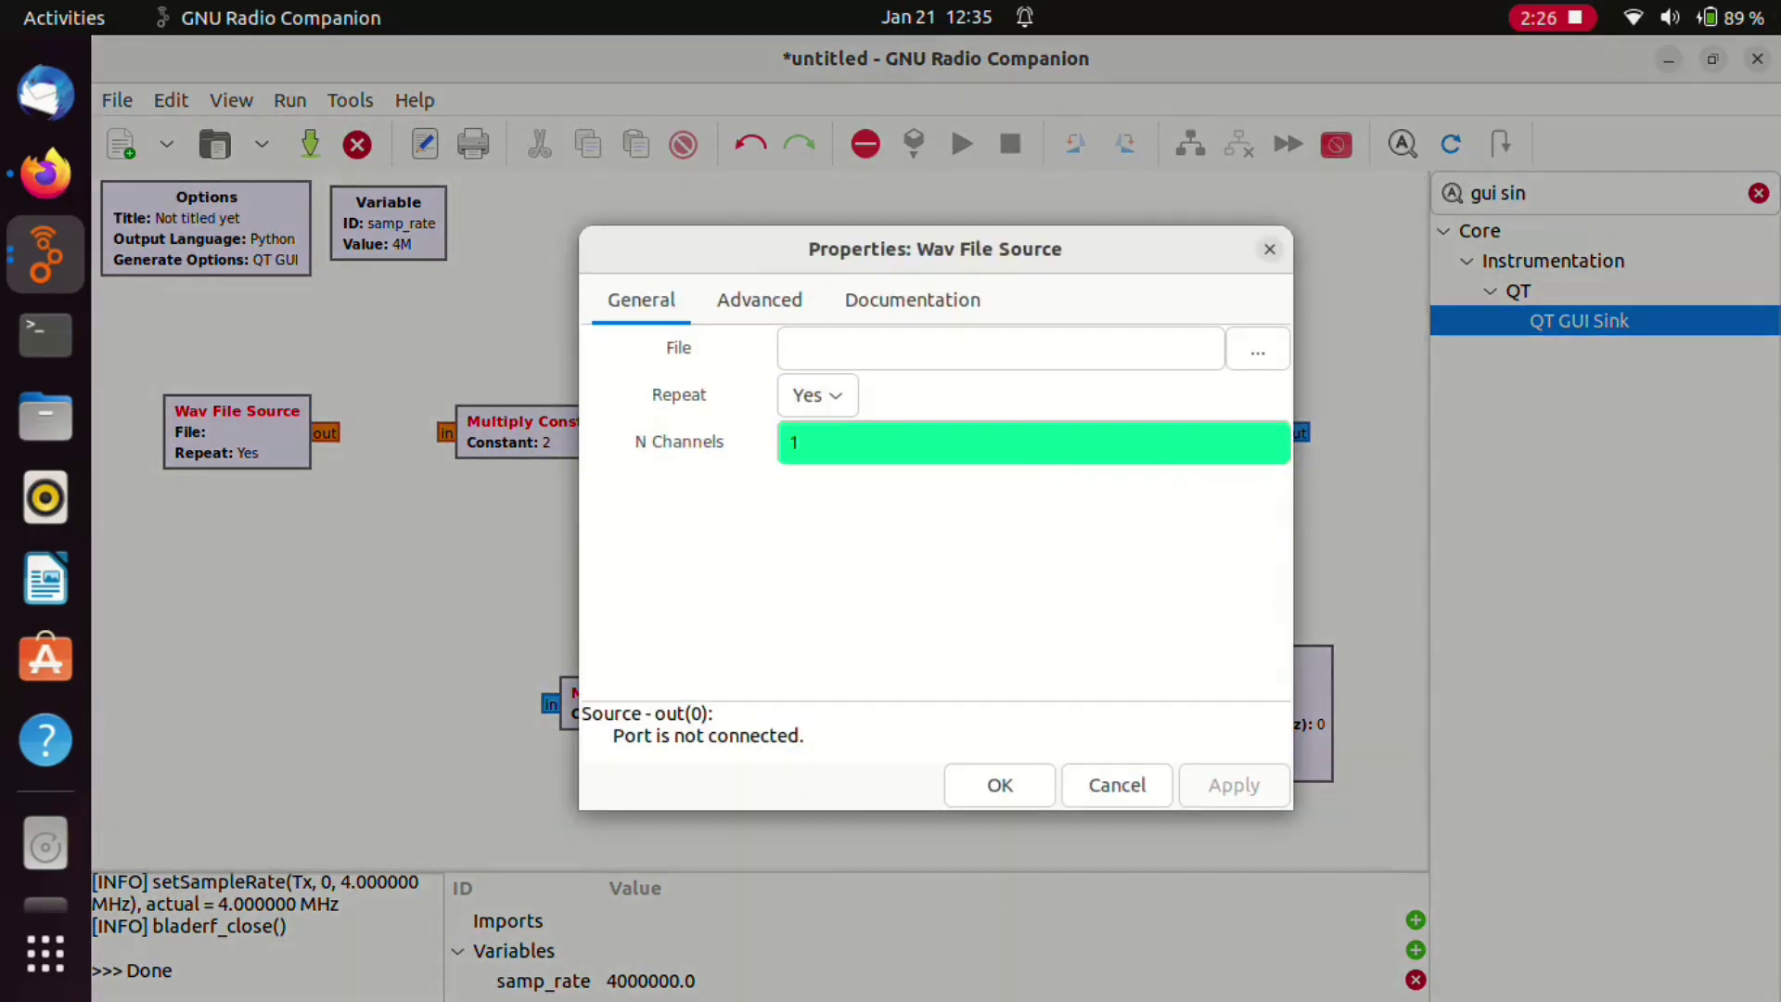
pyautogui.click(1258, 351)
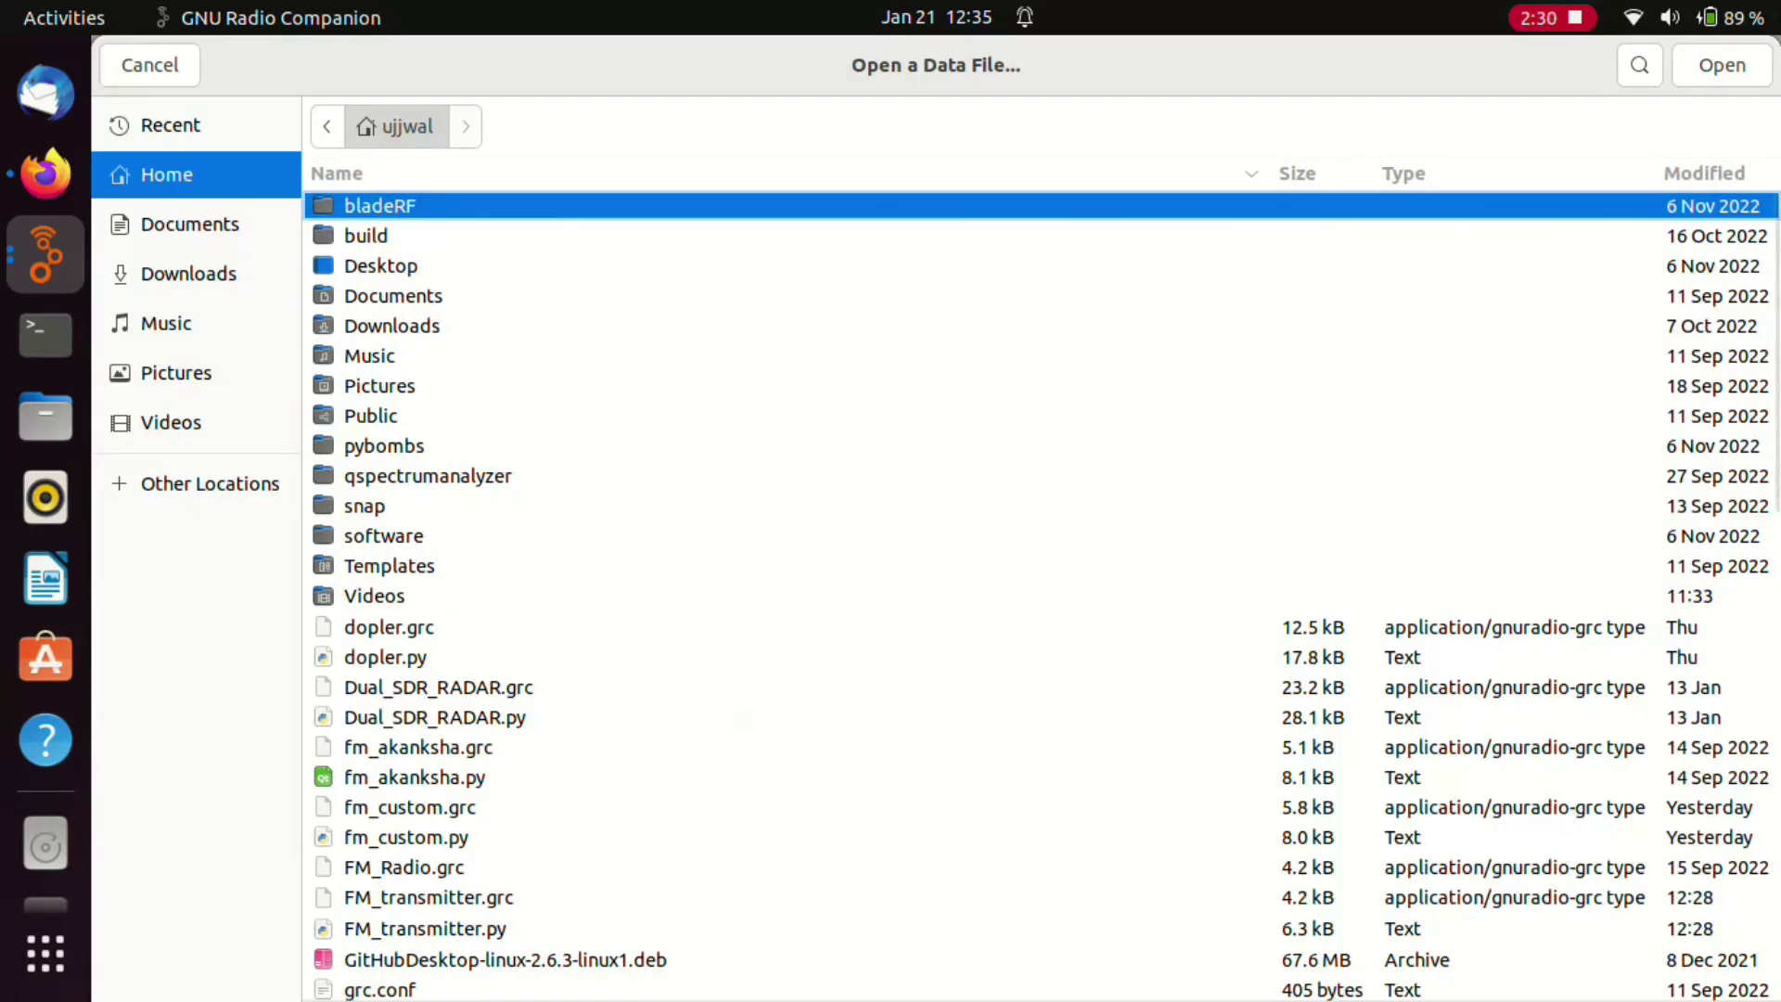
pyautogui.click(188, 274)
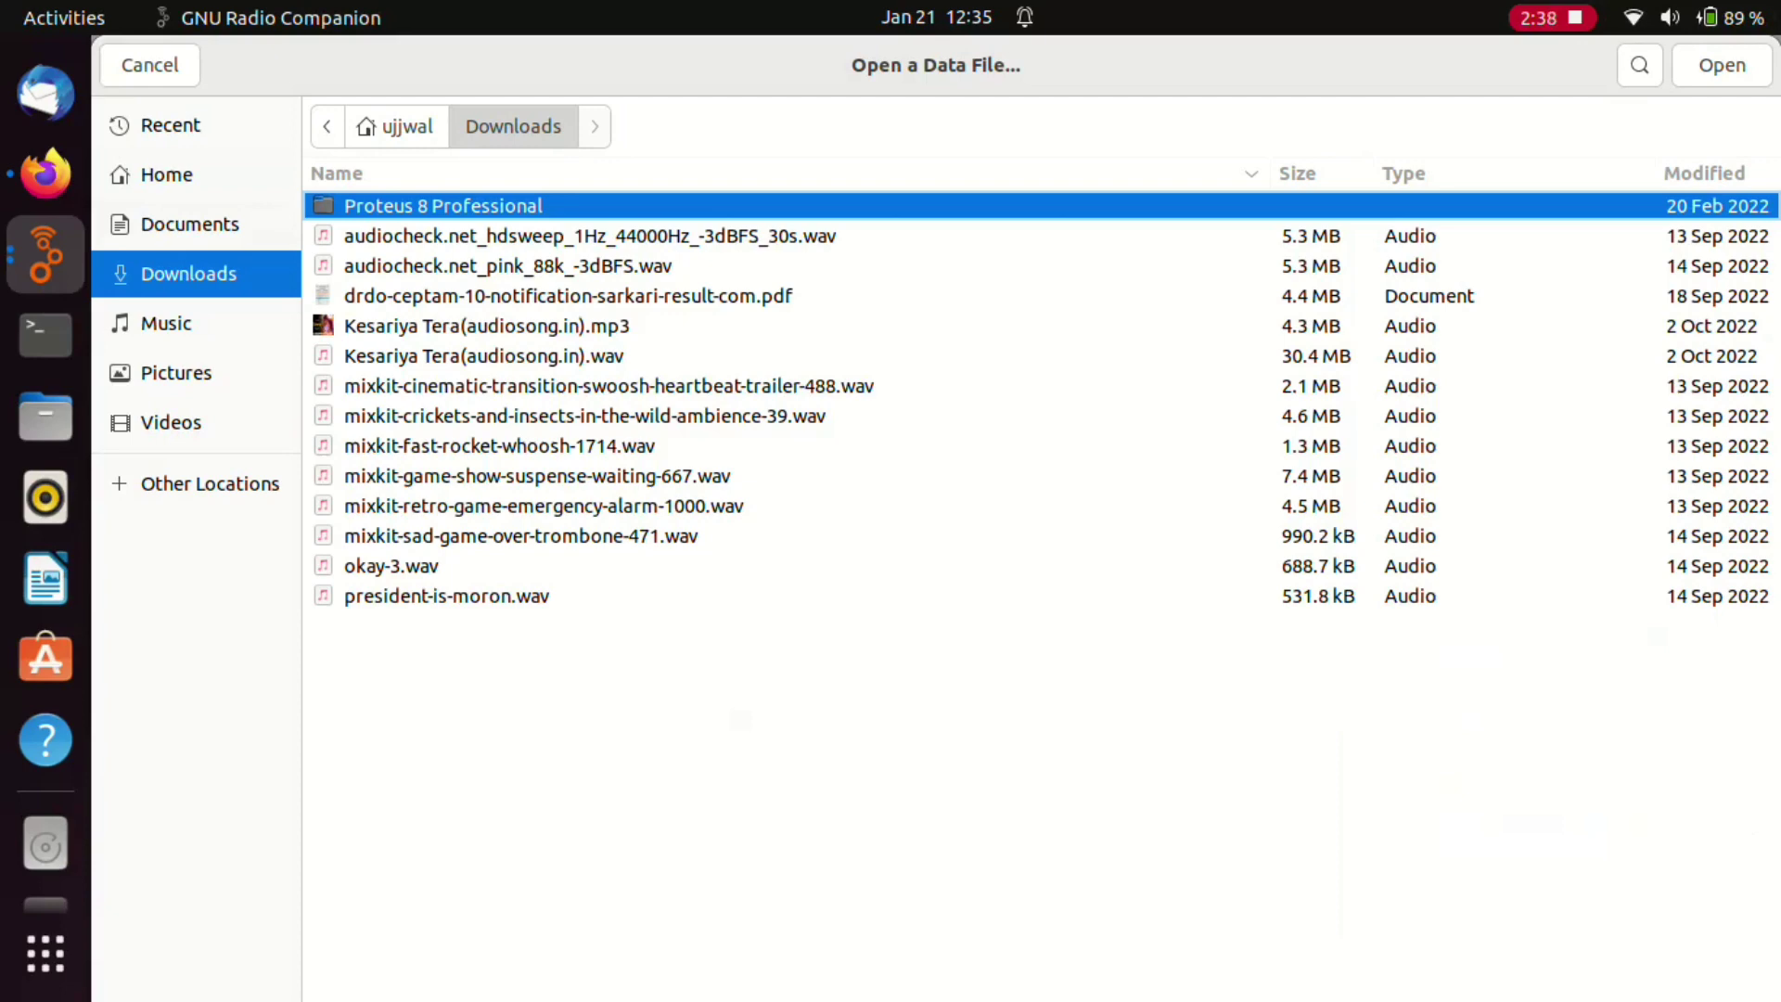
pyautogui.doubleClick(483, 355)
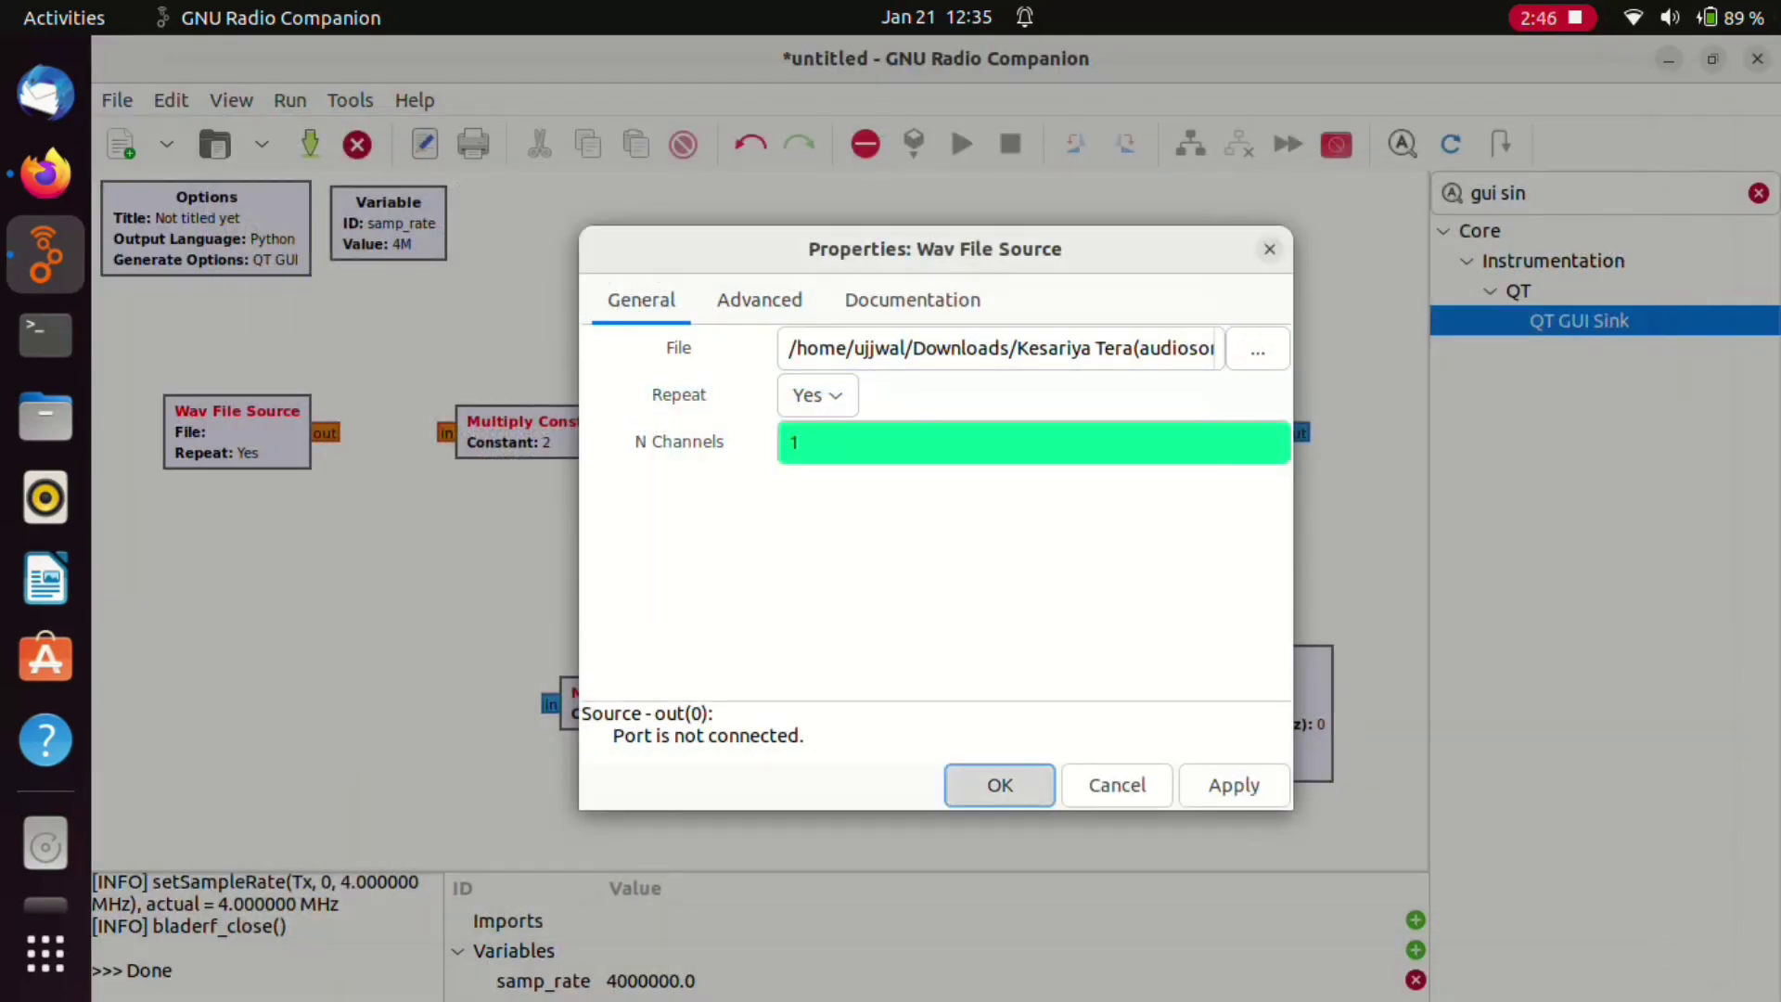
pyautogui.click(1000, 785)
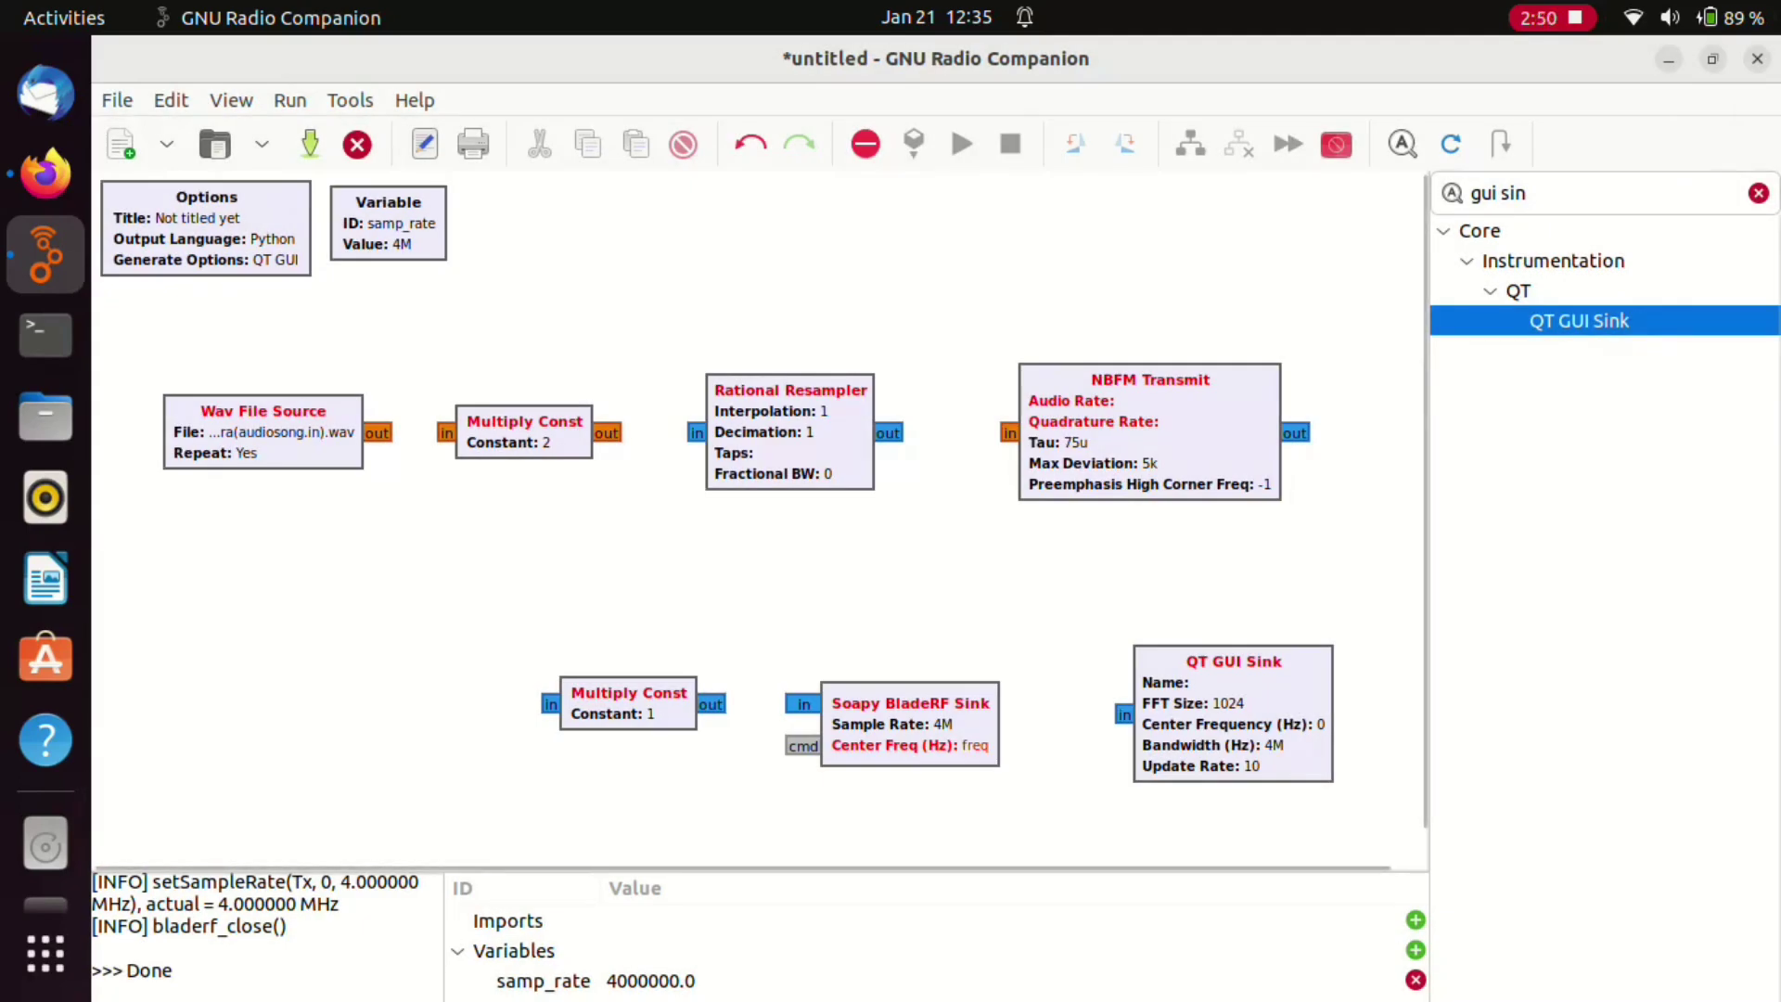
# - Chain Wav Source, Multiply Const and Rational Resampler, set float-to-float, interpolation 500, decimation 11
pyautogui.click(377, 432)
pyautogui.click(446, 432)
pyautogui.doubleClick(788, 432)
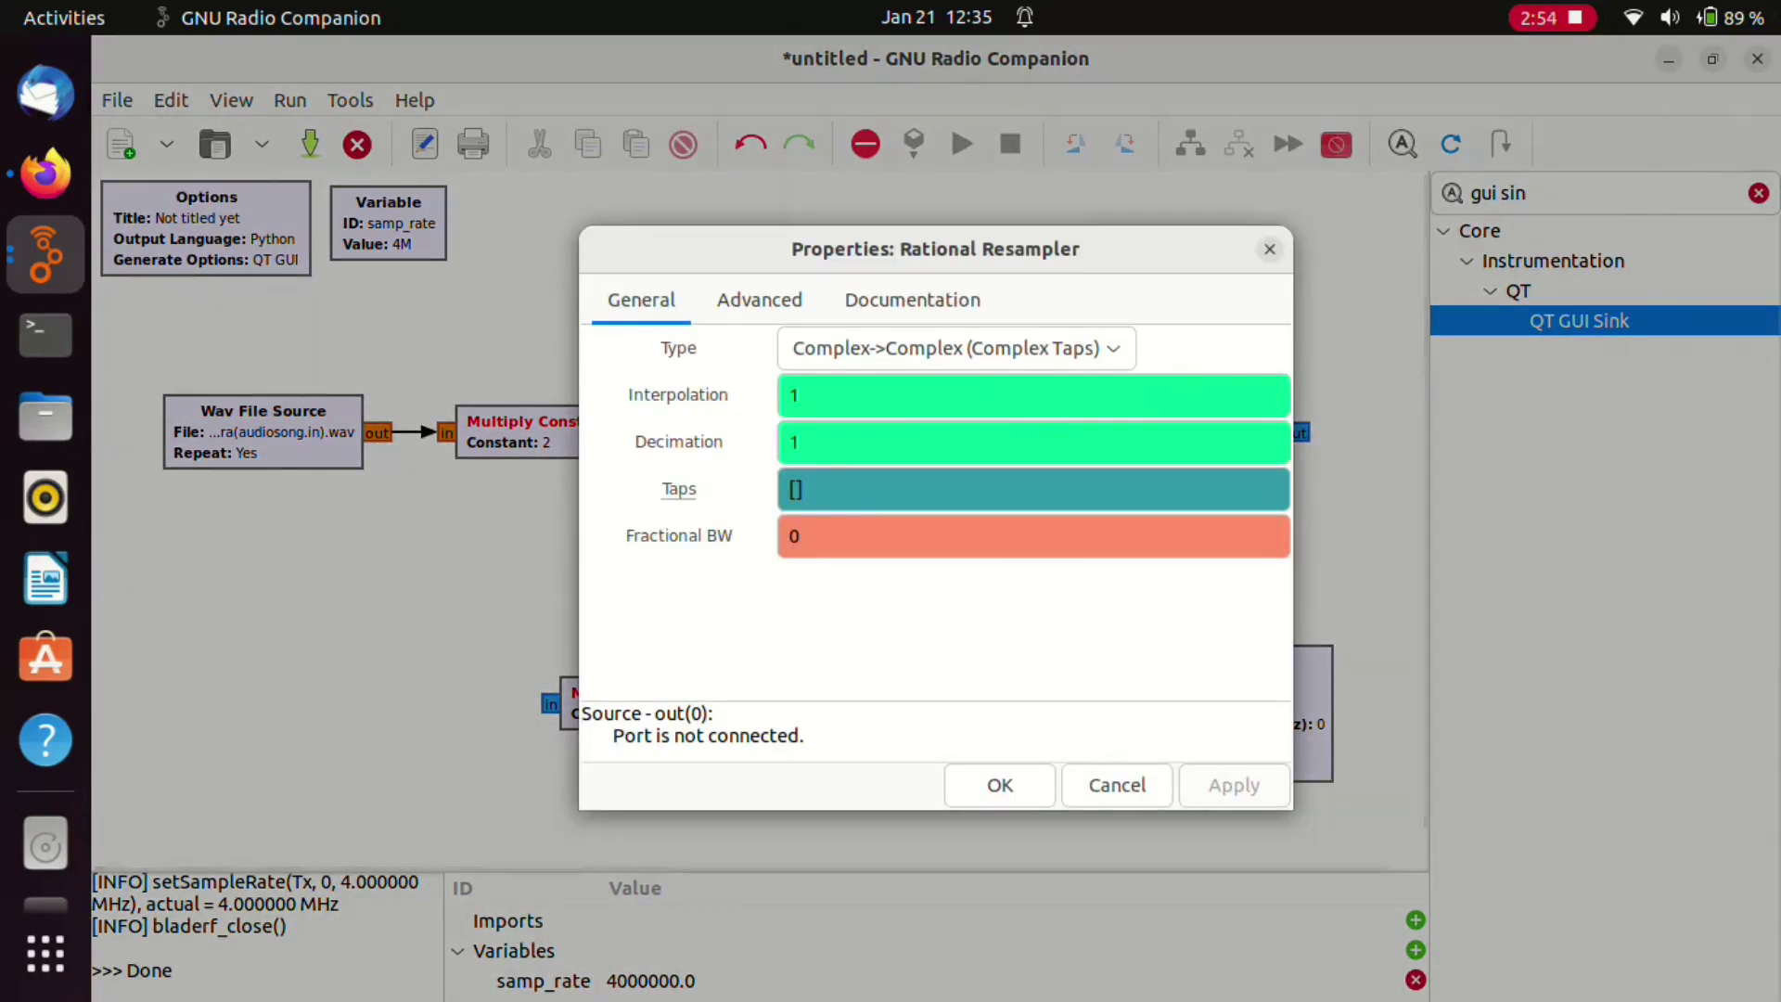
pyautogui.press('BackSpace')
pyautogui.write('00')
pyautogui.click(864, 443)
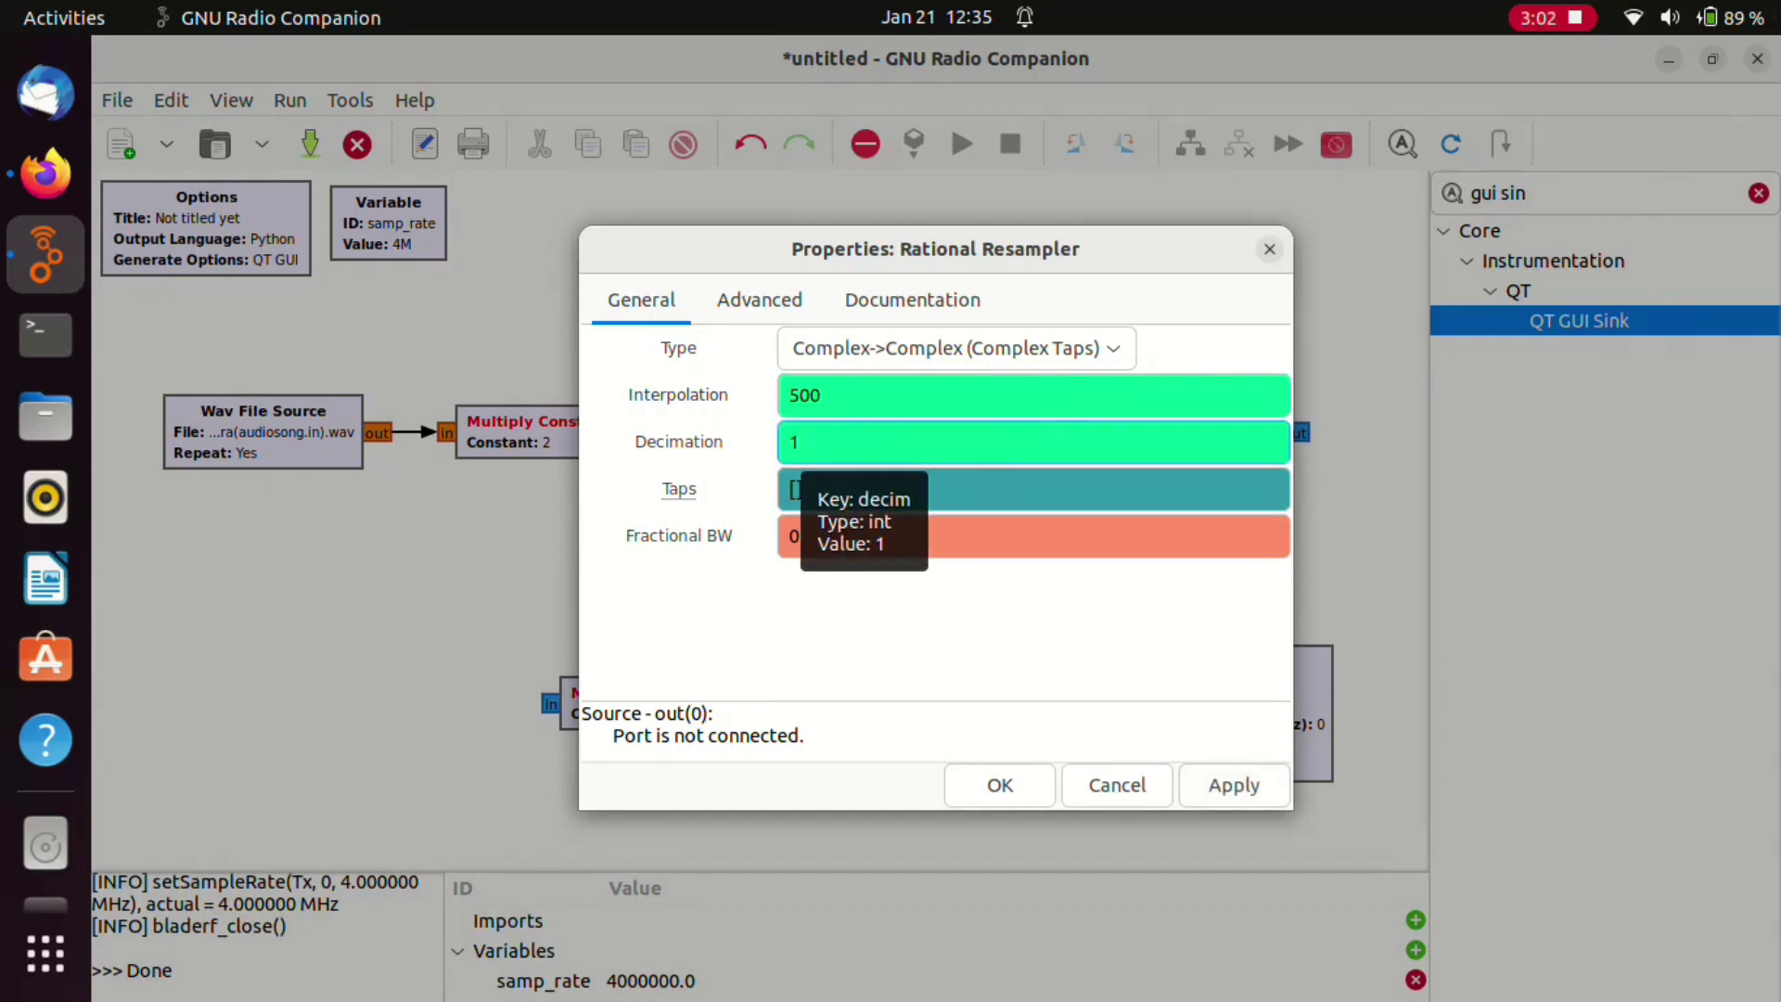
pyautogui.write('1')
pyautogui.click(956, 347)
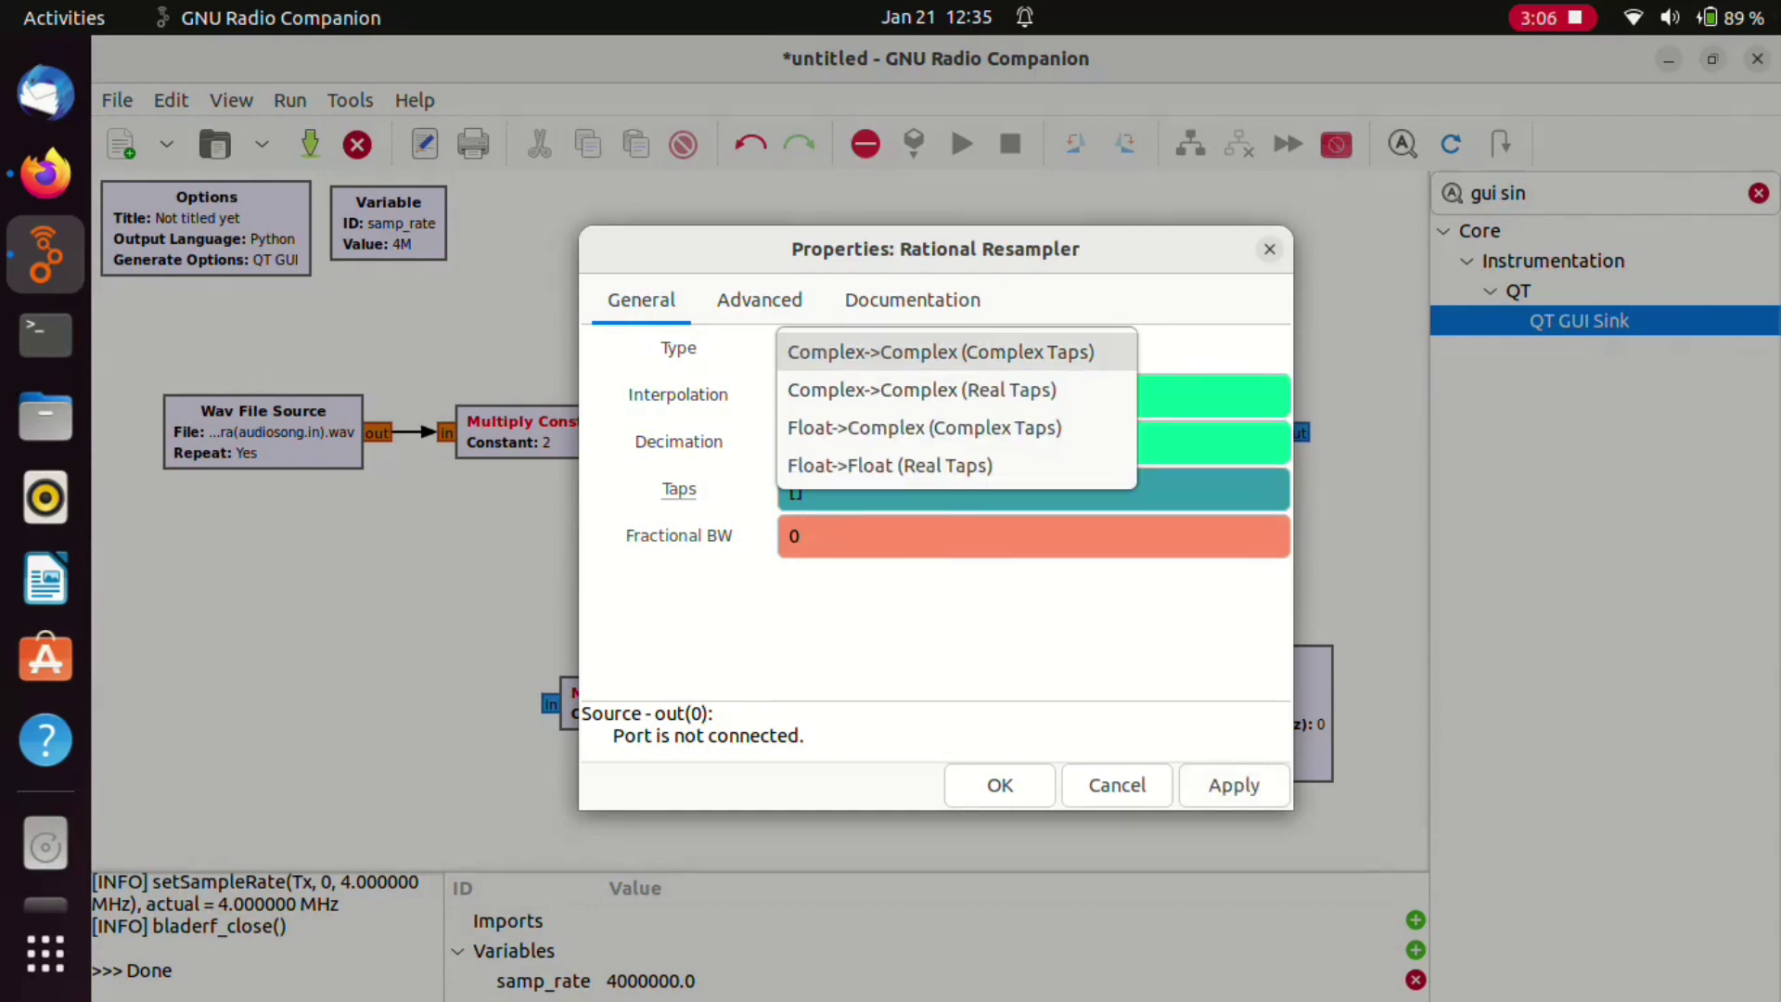
pyautogui.press('Return')
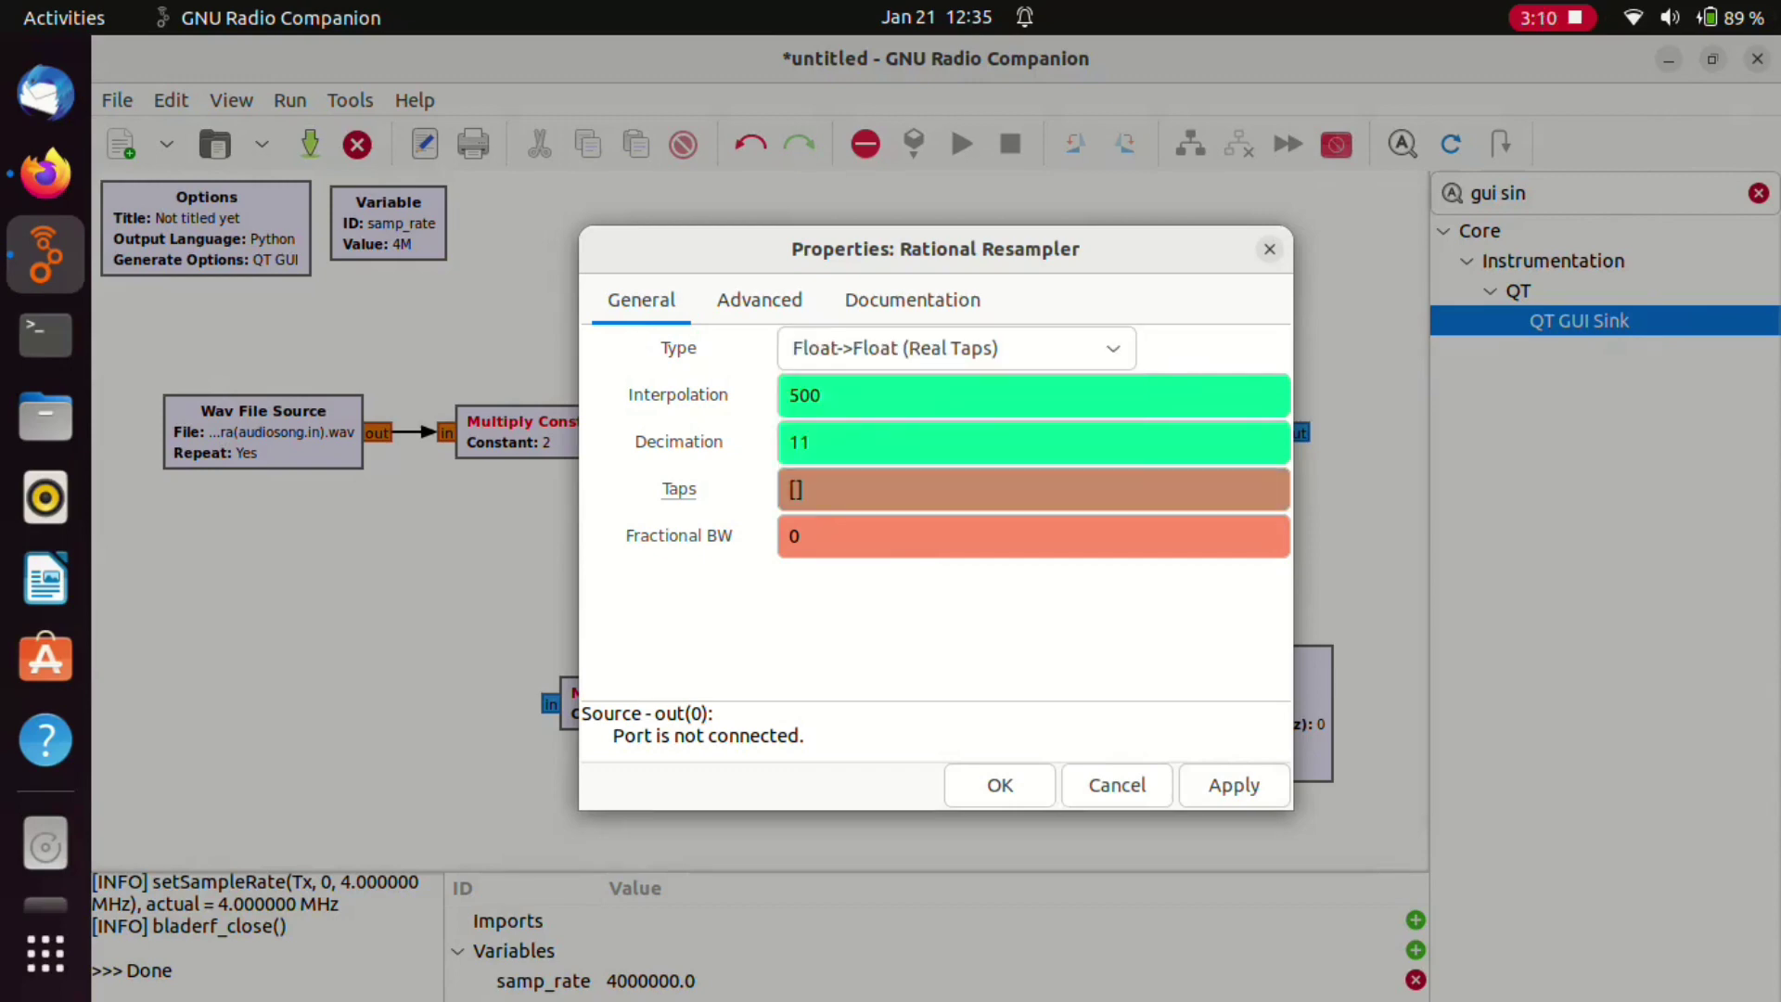
pyautogui.click(999, 785)
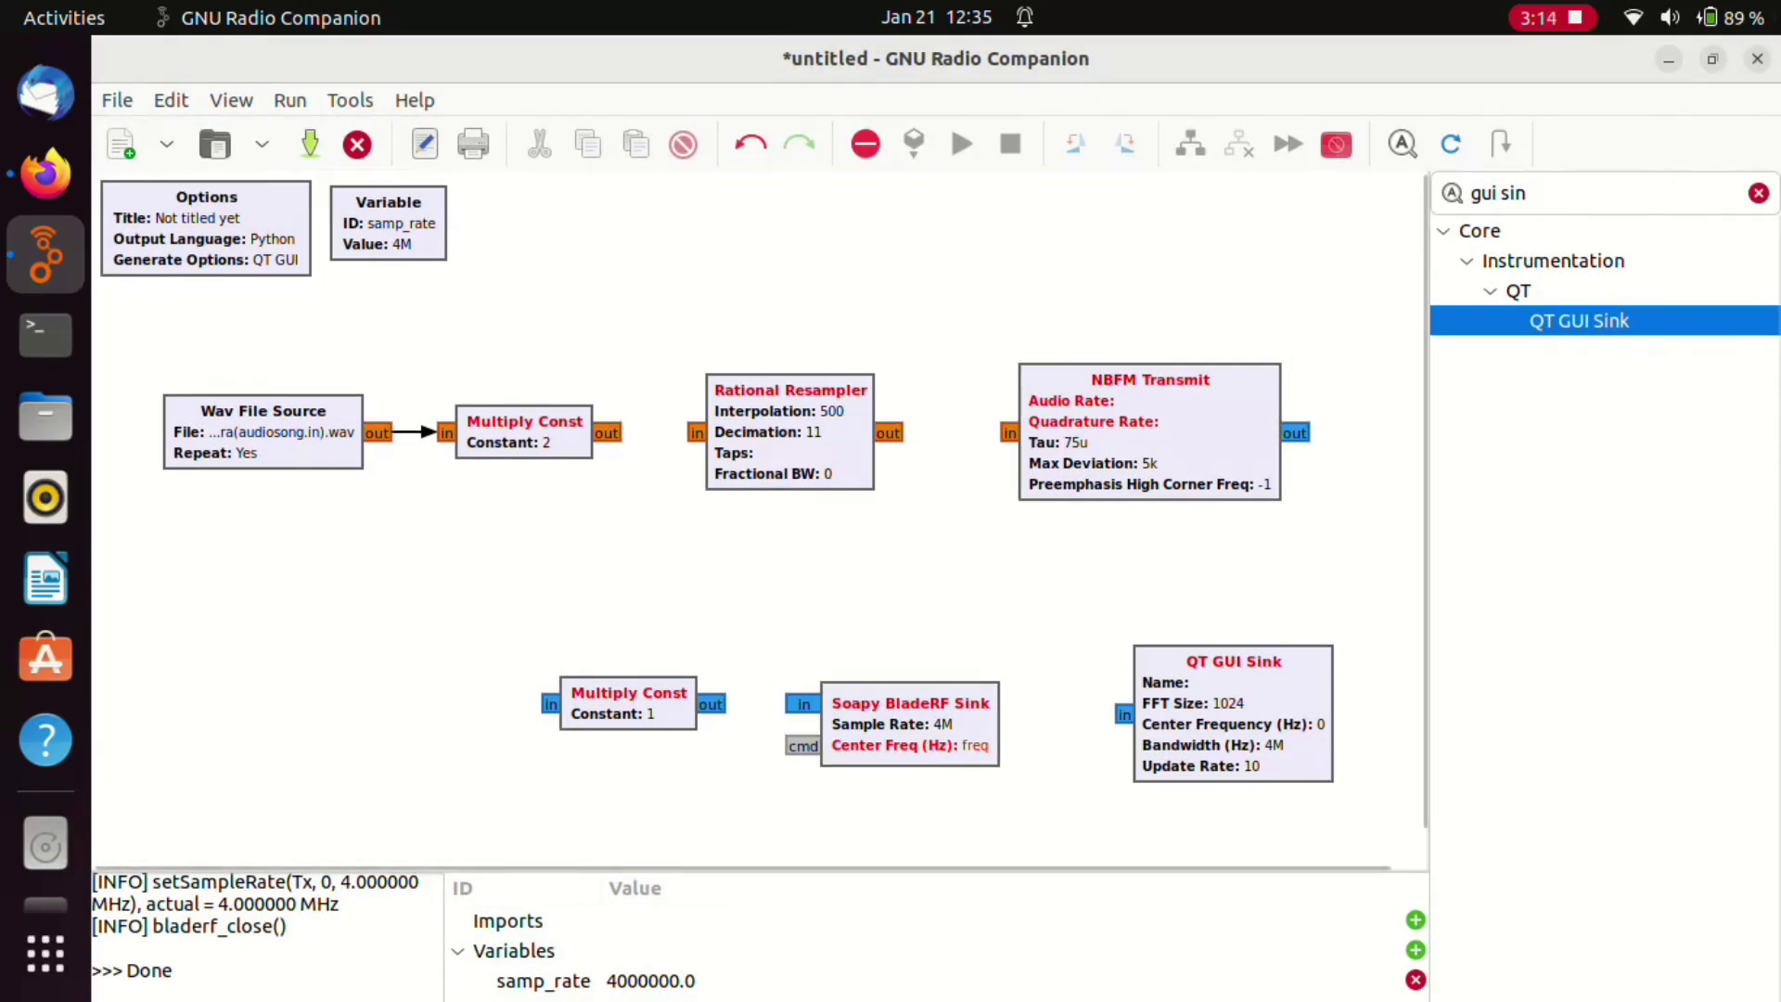
pyautogui.moveTo(607, 432); pyautogui.dragTo(697, 432)
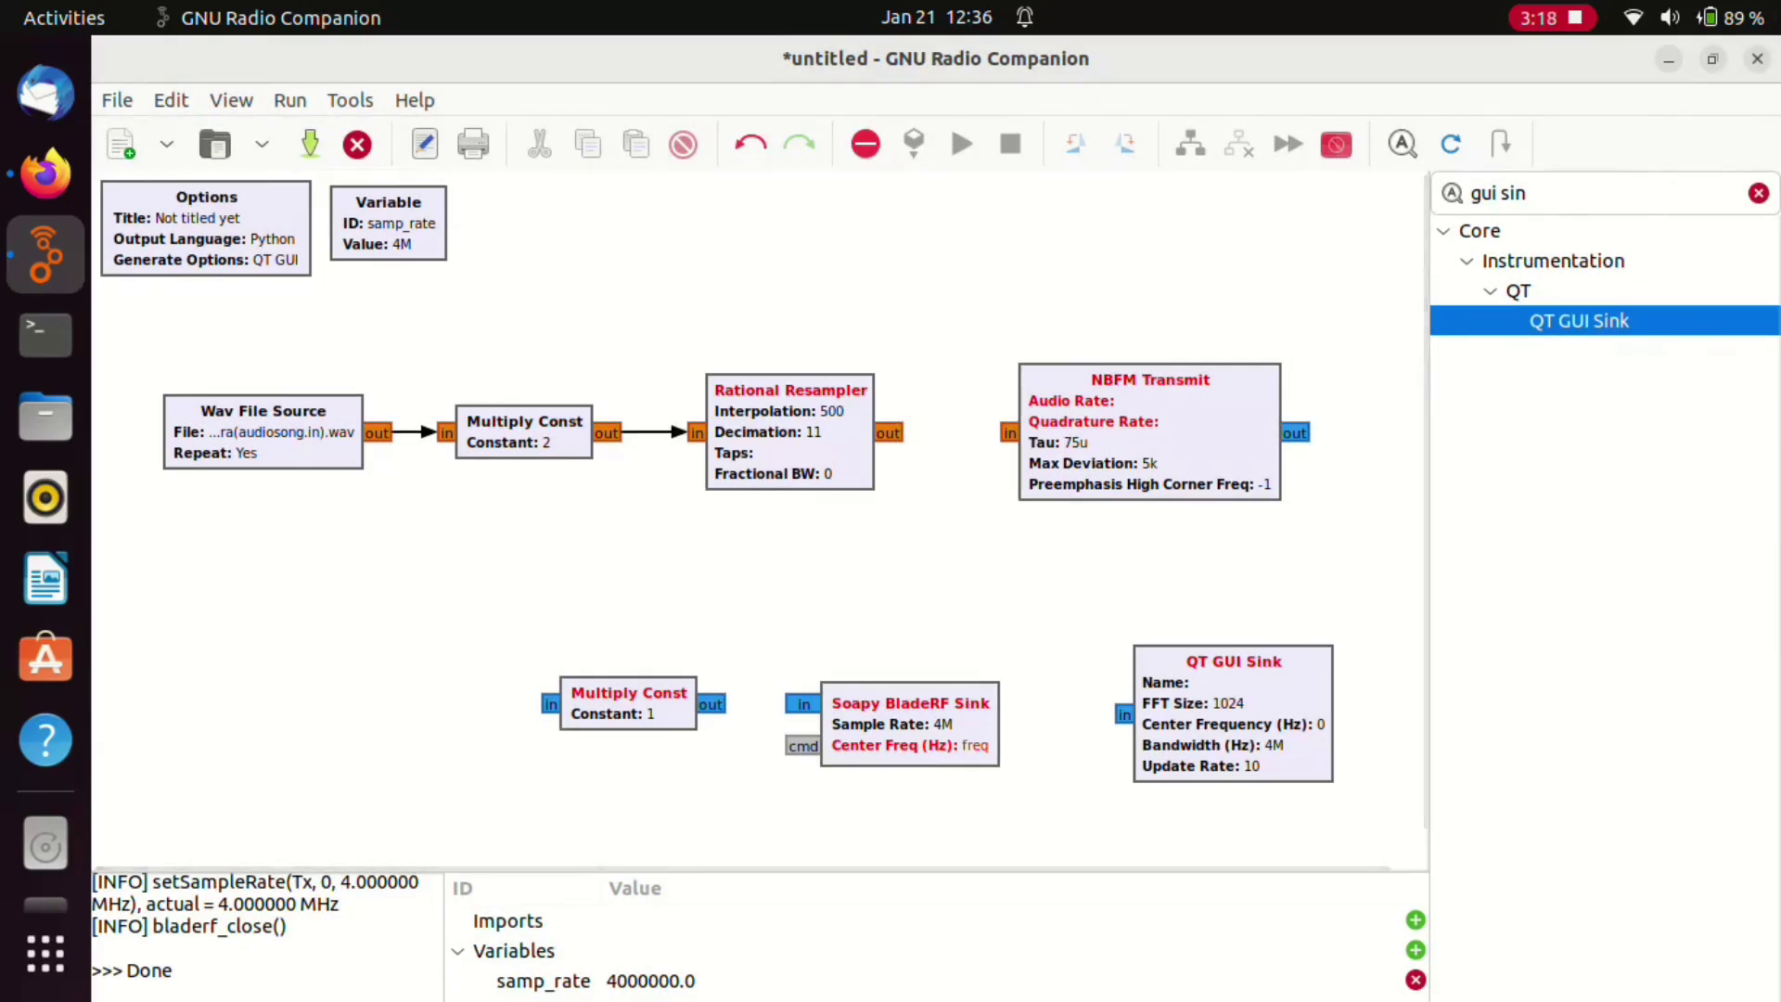
# - Set NBFM Transmit to audio rate 44100, quadrature rate 88200 and max deviation 1e3
pyautogui.doubleClick(1150, 431)
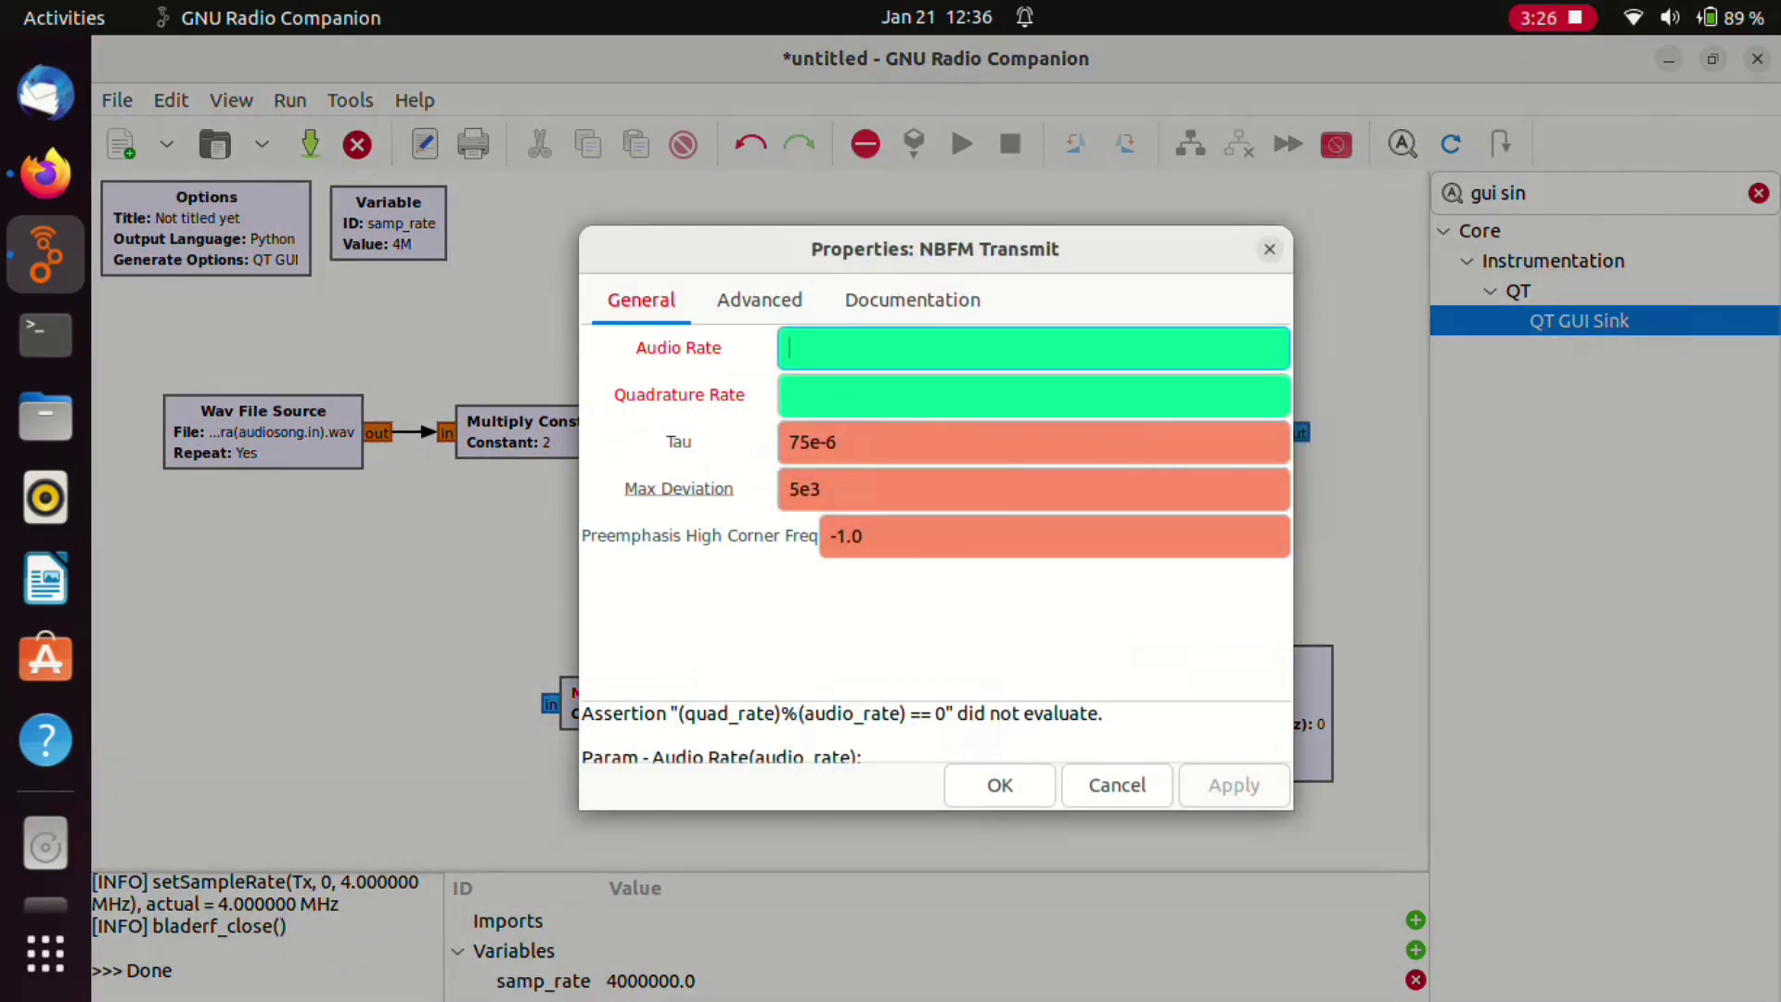
pyautogui.write('44100')
pyautogui.press('Tab')
pyautogui.write('2')
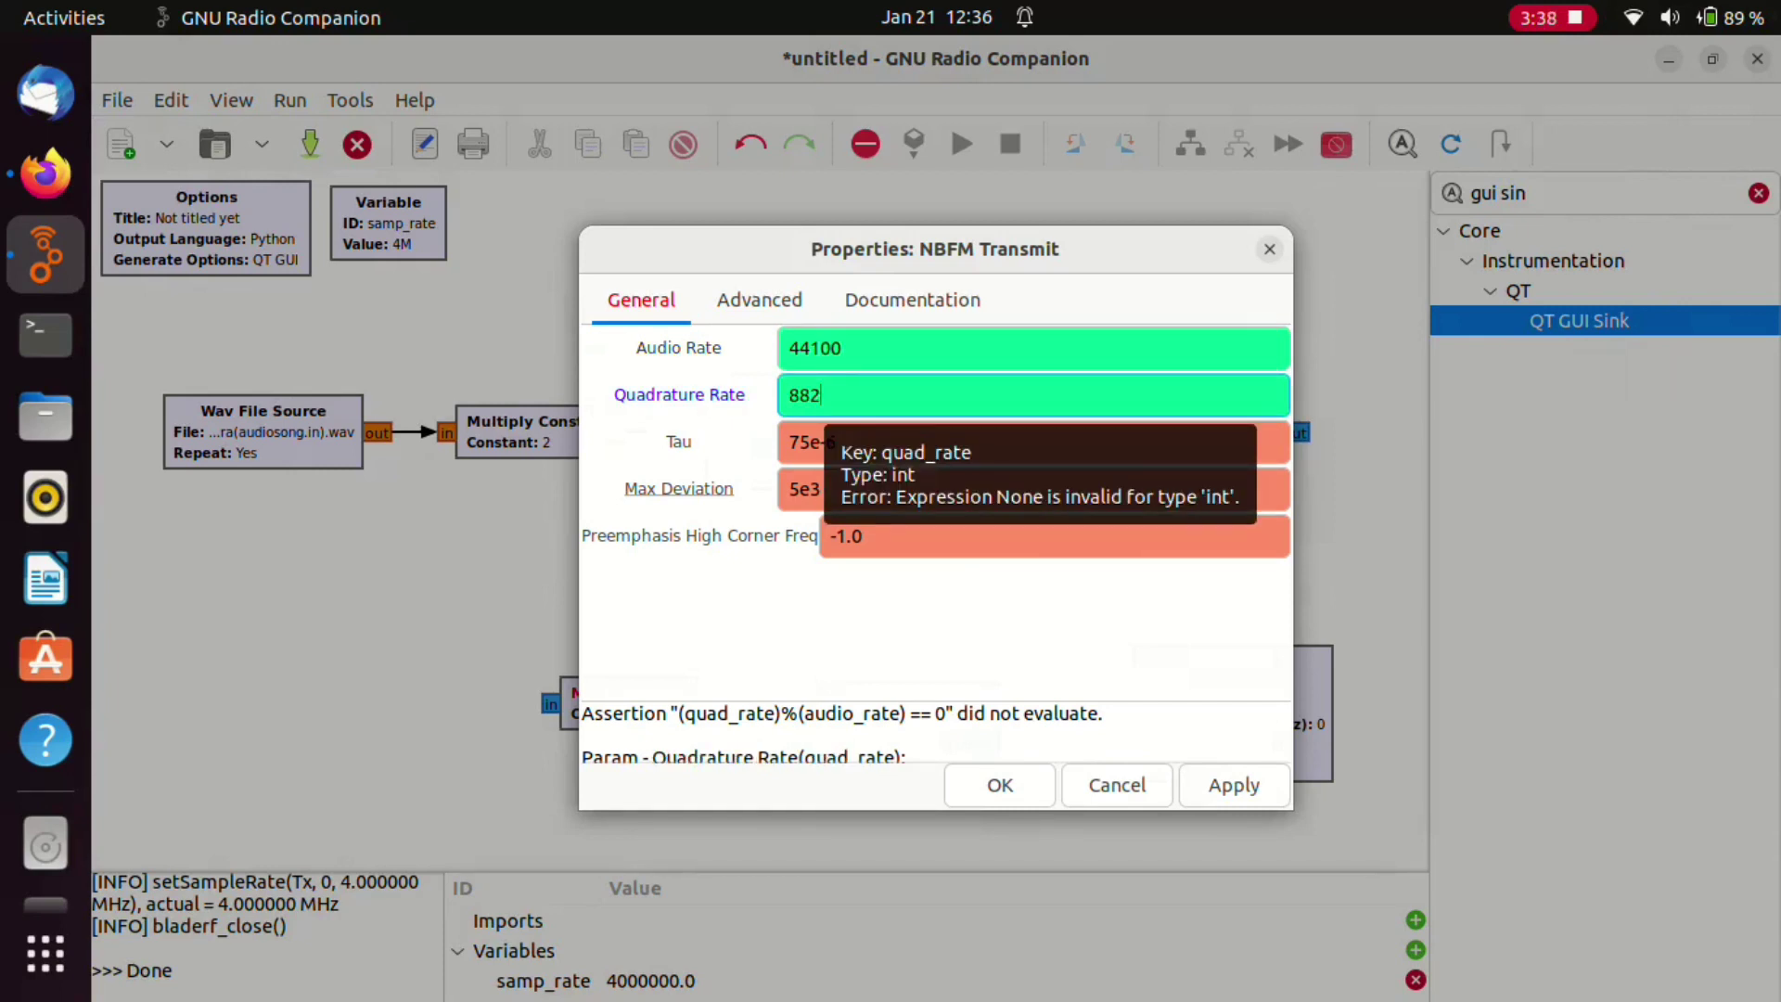
pyautogui.write('00')
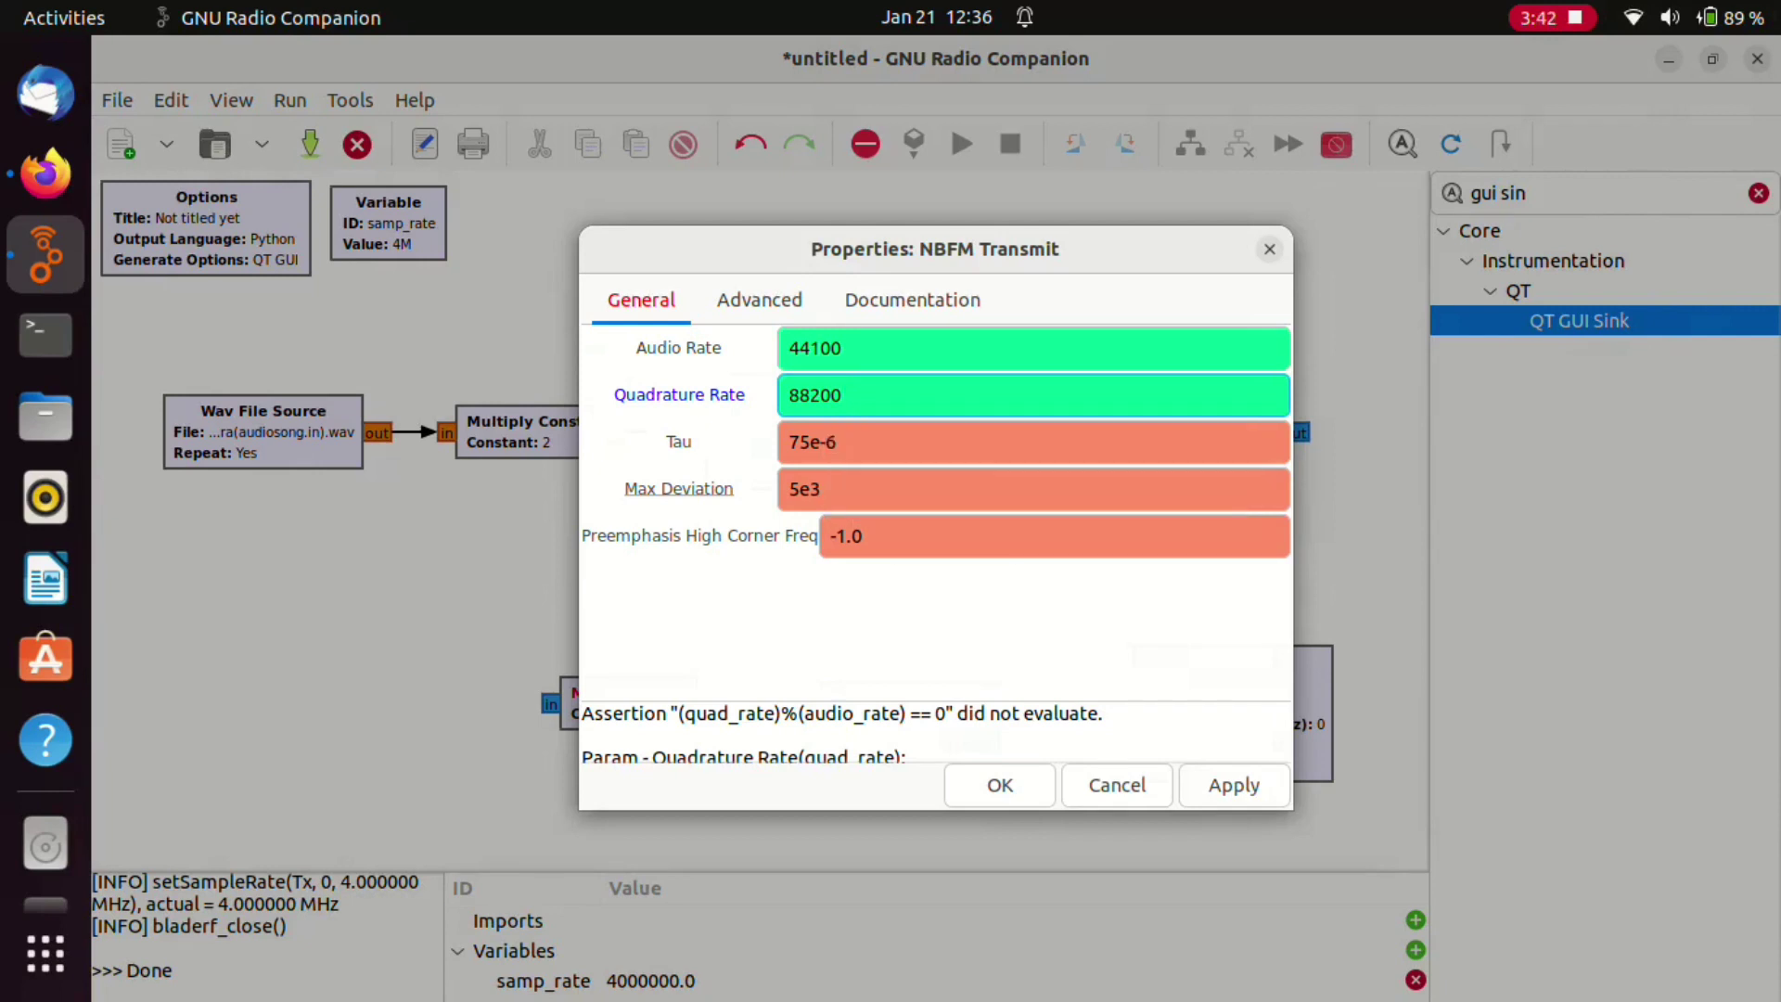
pyautogui.click(795, 489)
pyautogui.press('BackSpace')
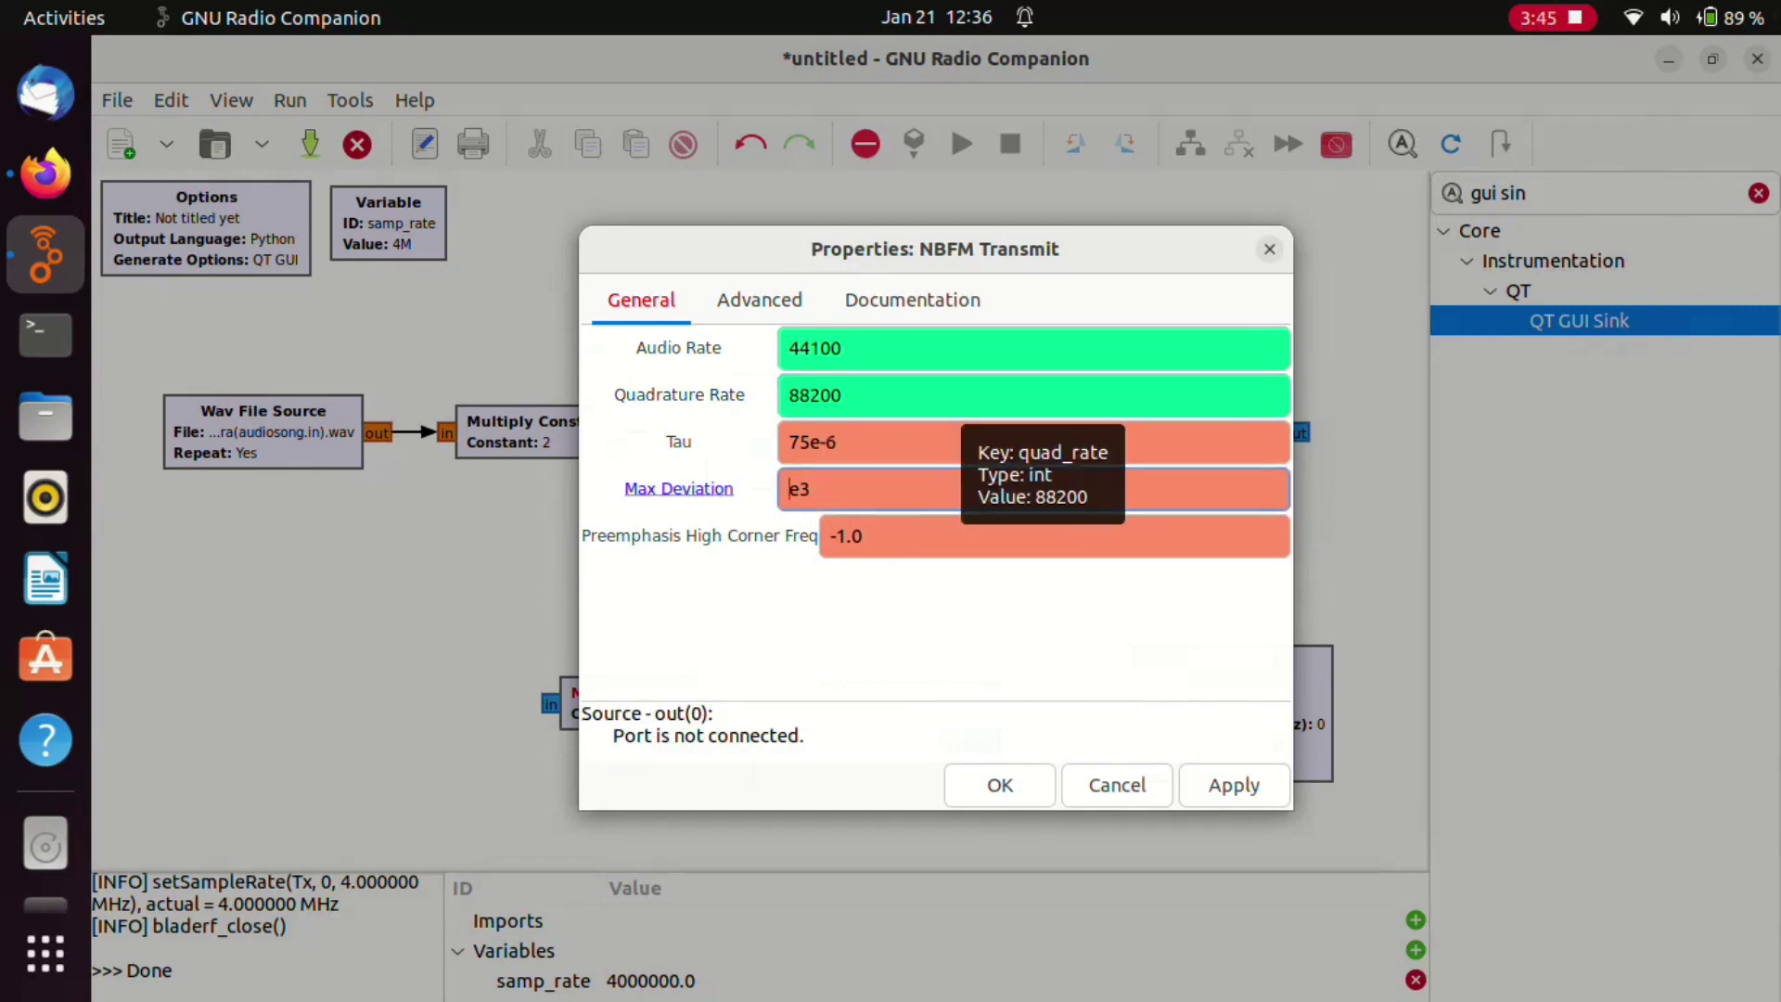
pyautogui.write('1')
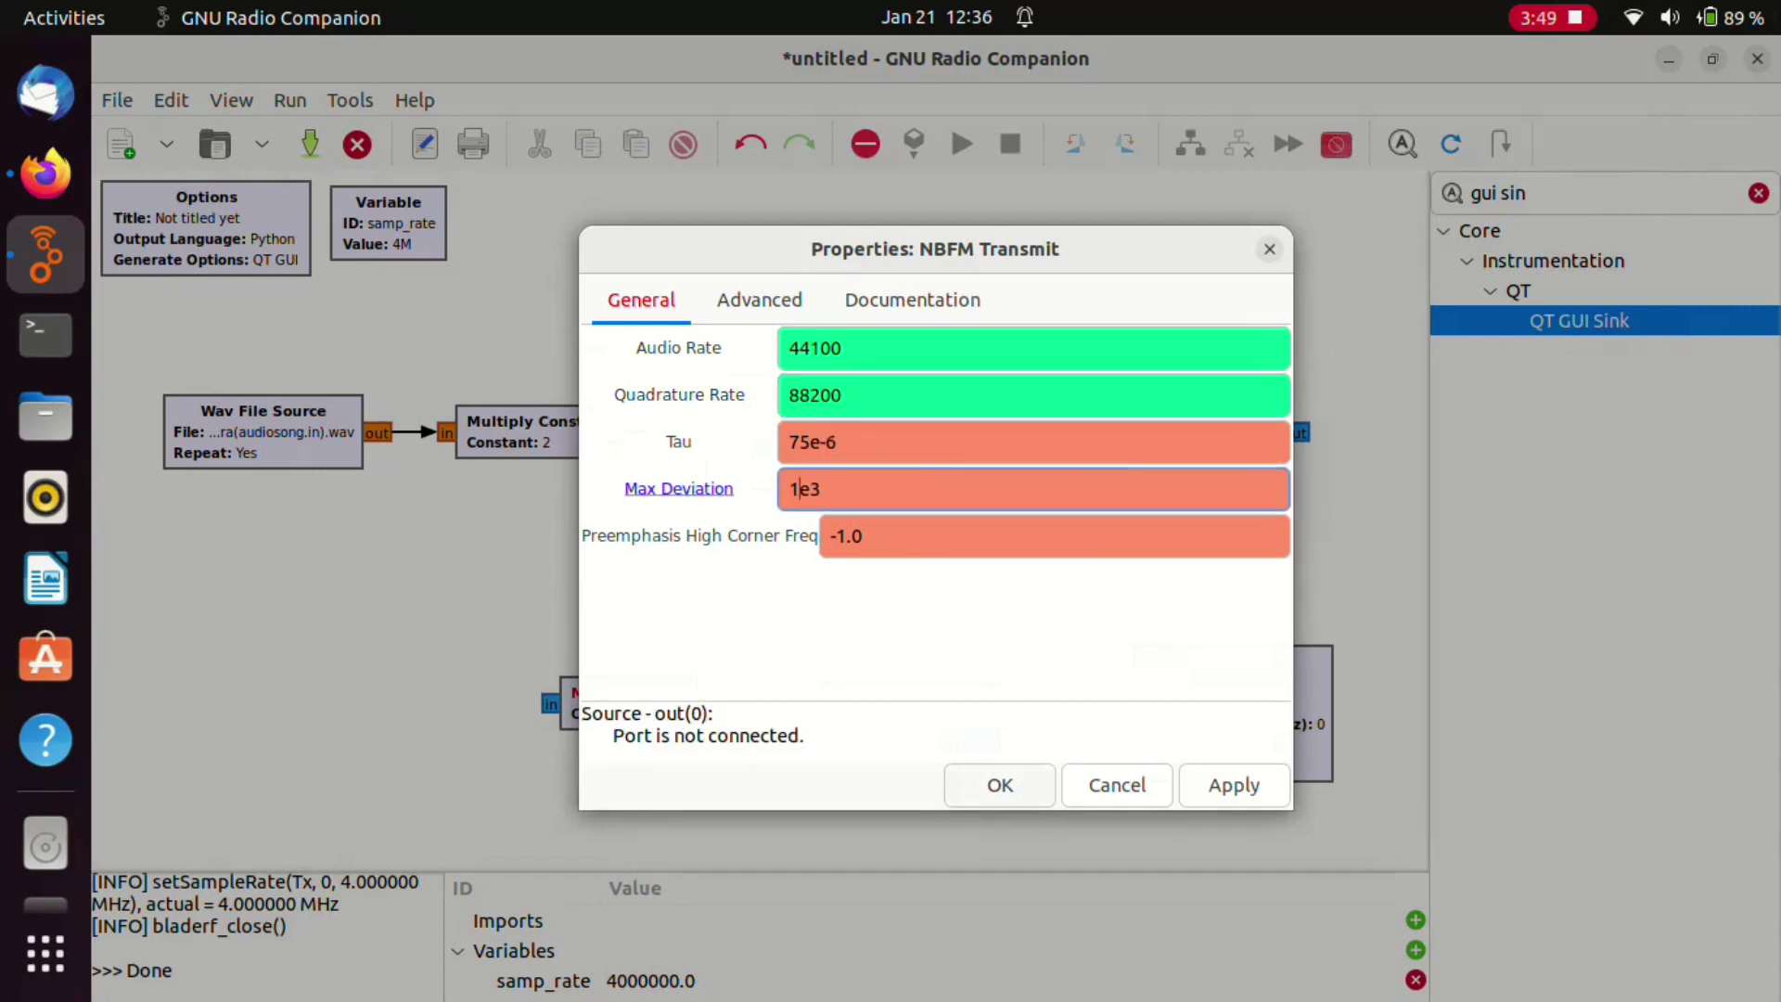
pyautogui.click(1000, 785)
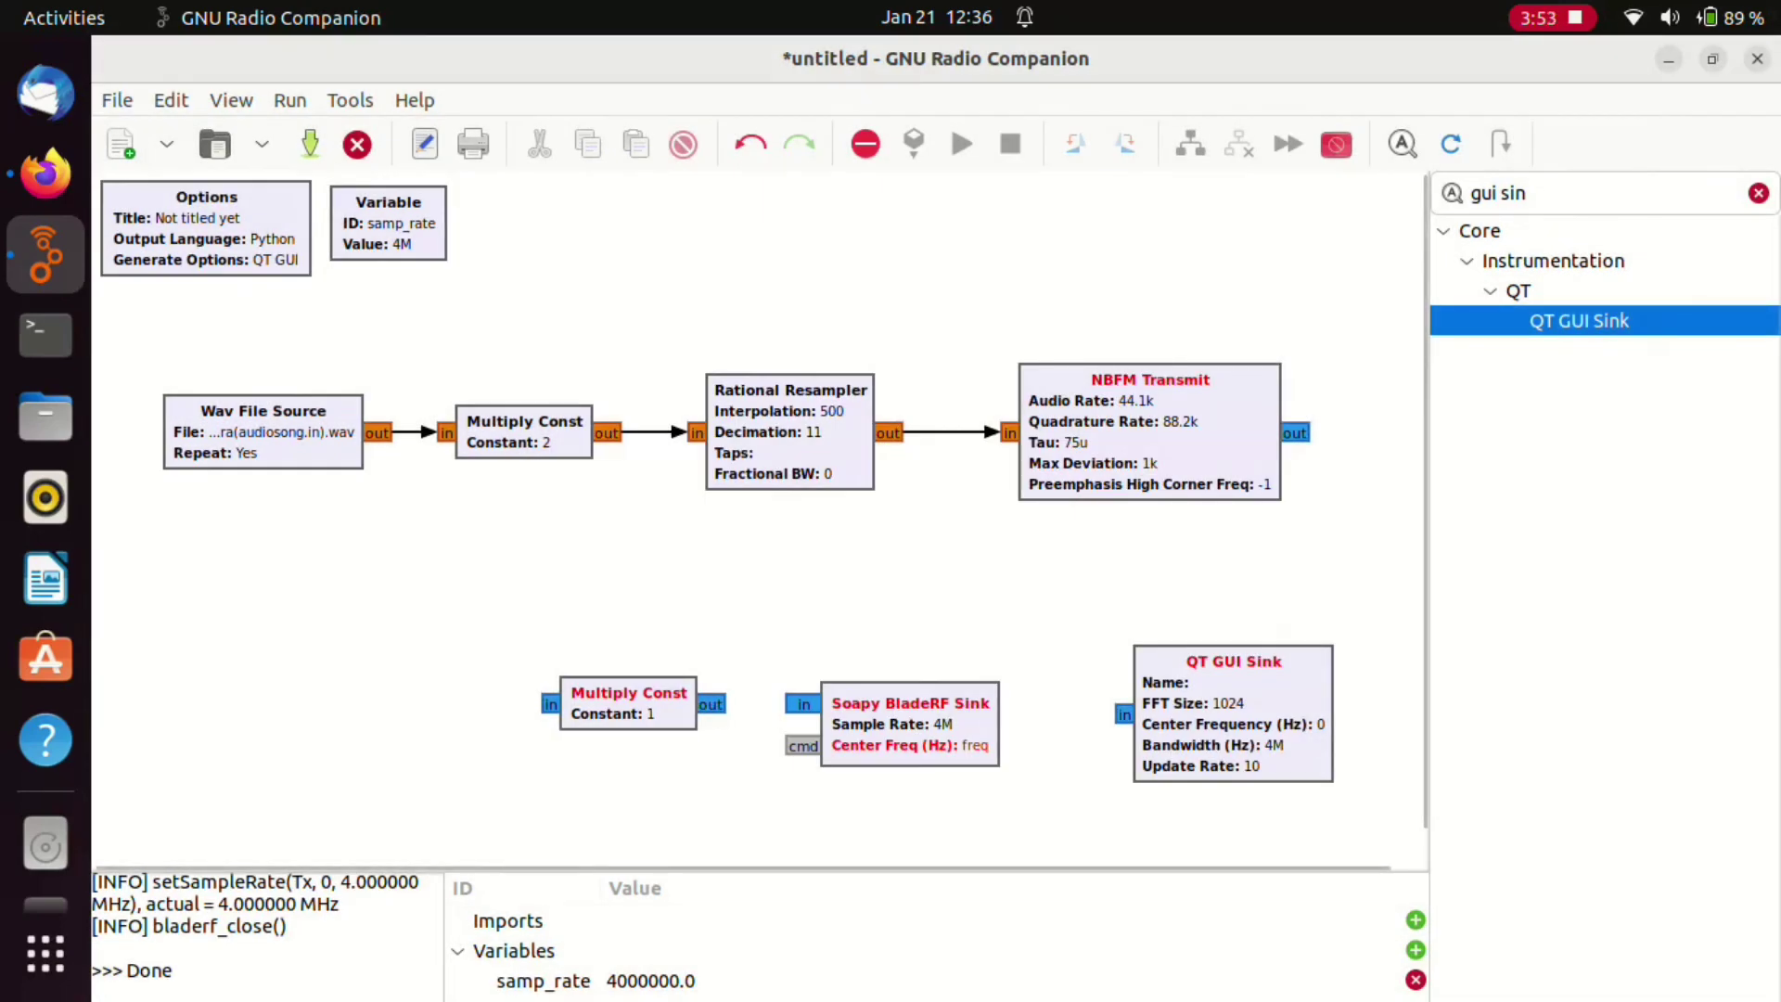
# - Set the lower Multiply Const constant to 300m
pyautogui.doubleClick(628, 702)
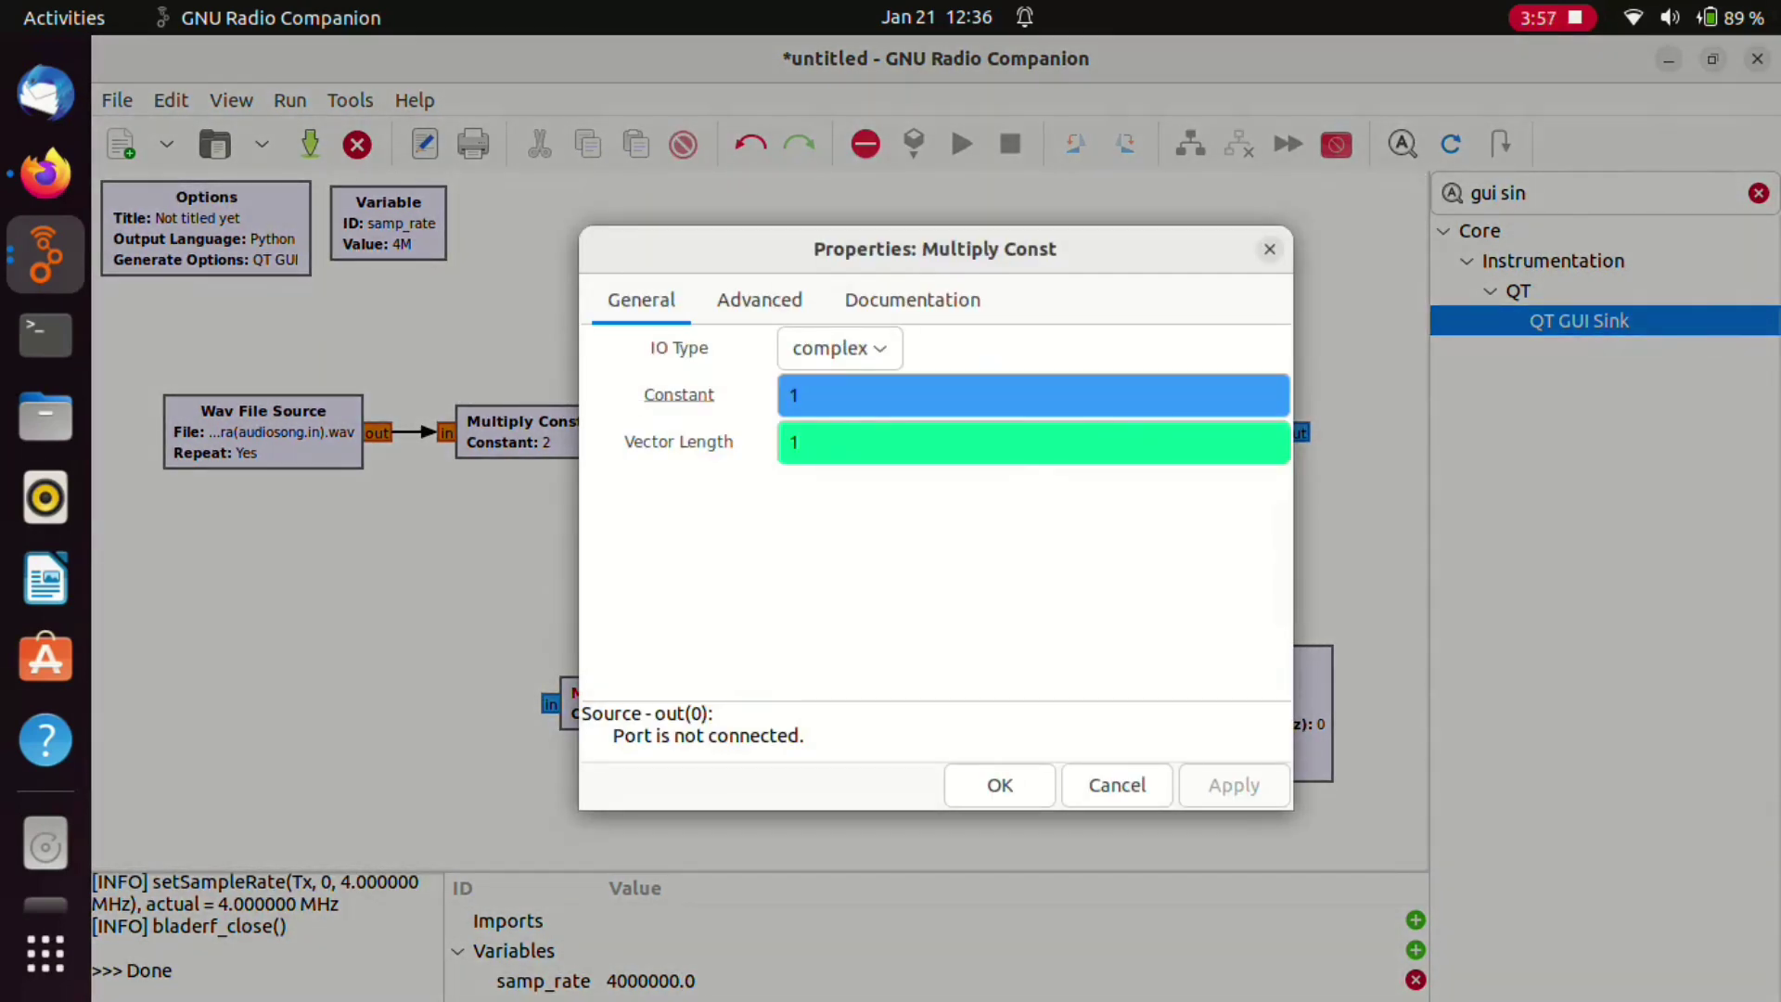
pyautogui.press('BackSpace')
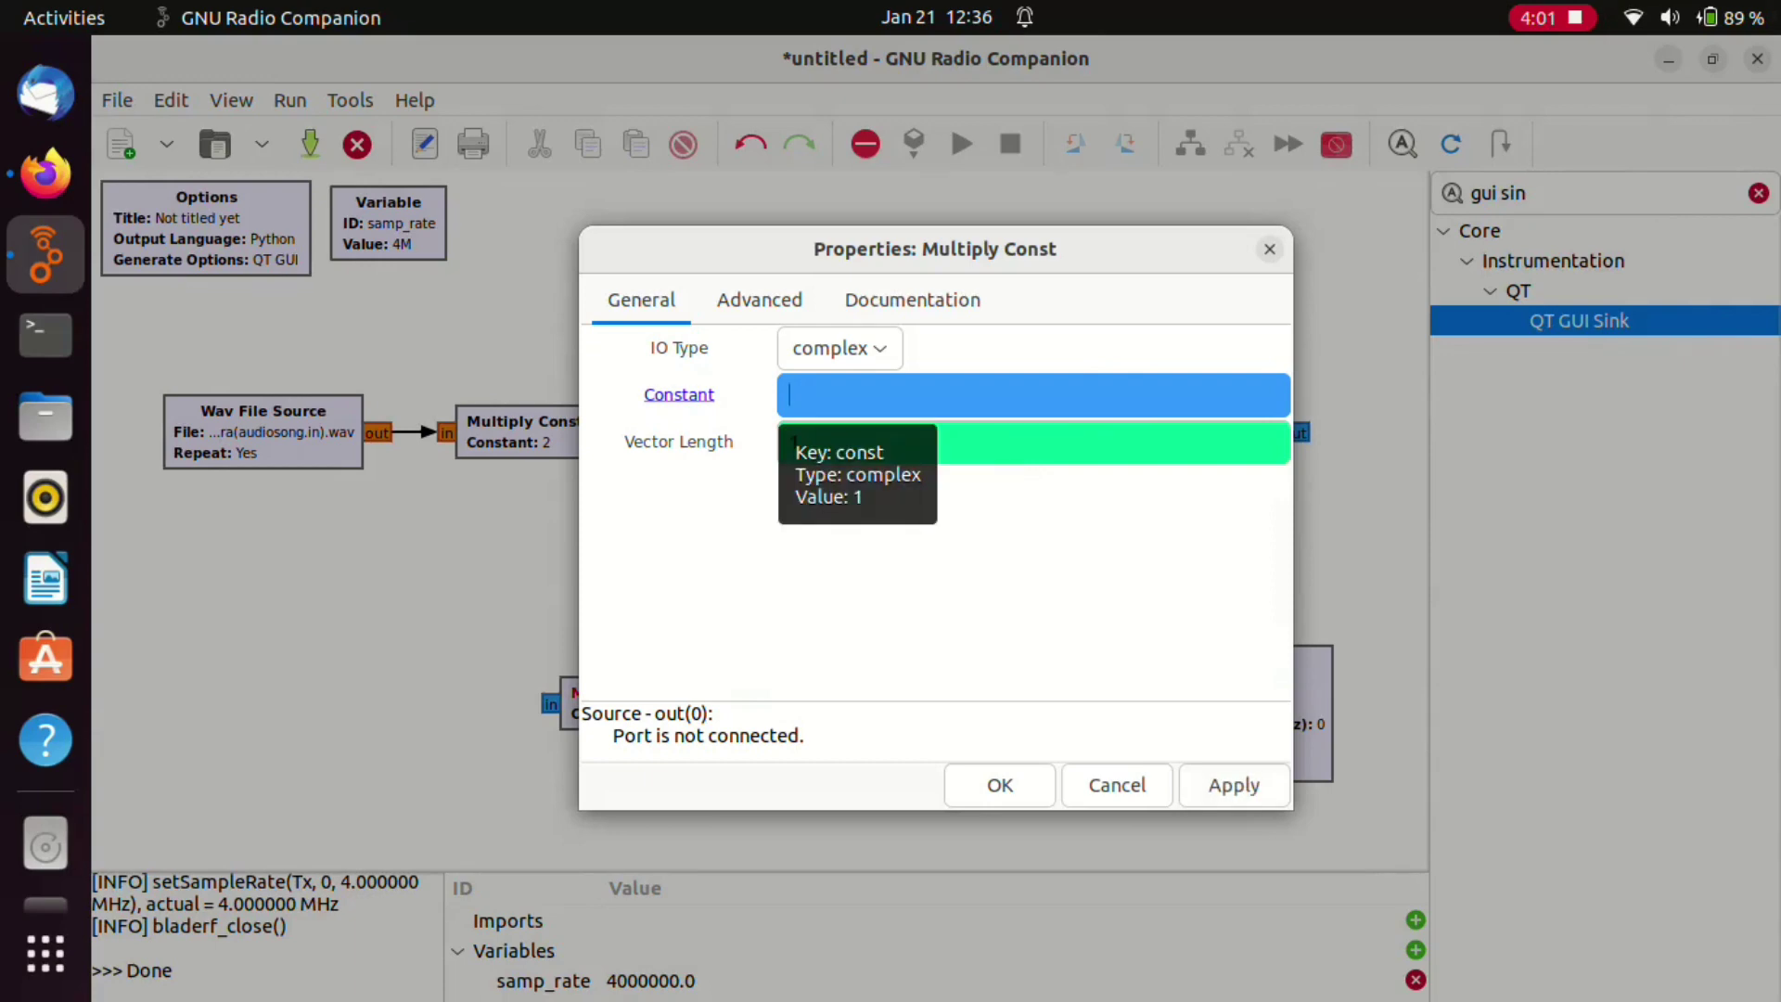
pyautogui.write('.3')
pyautogui.press('Return')
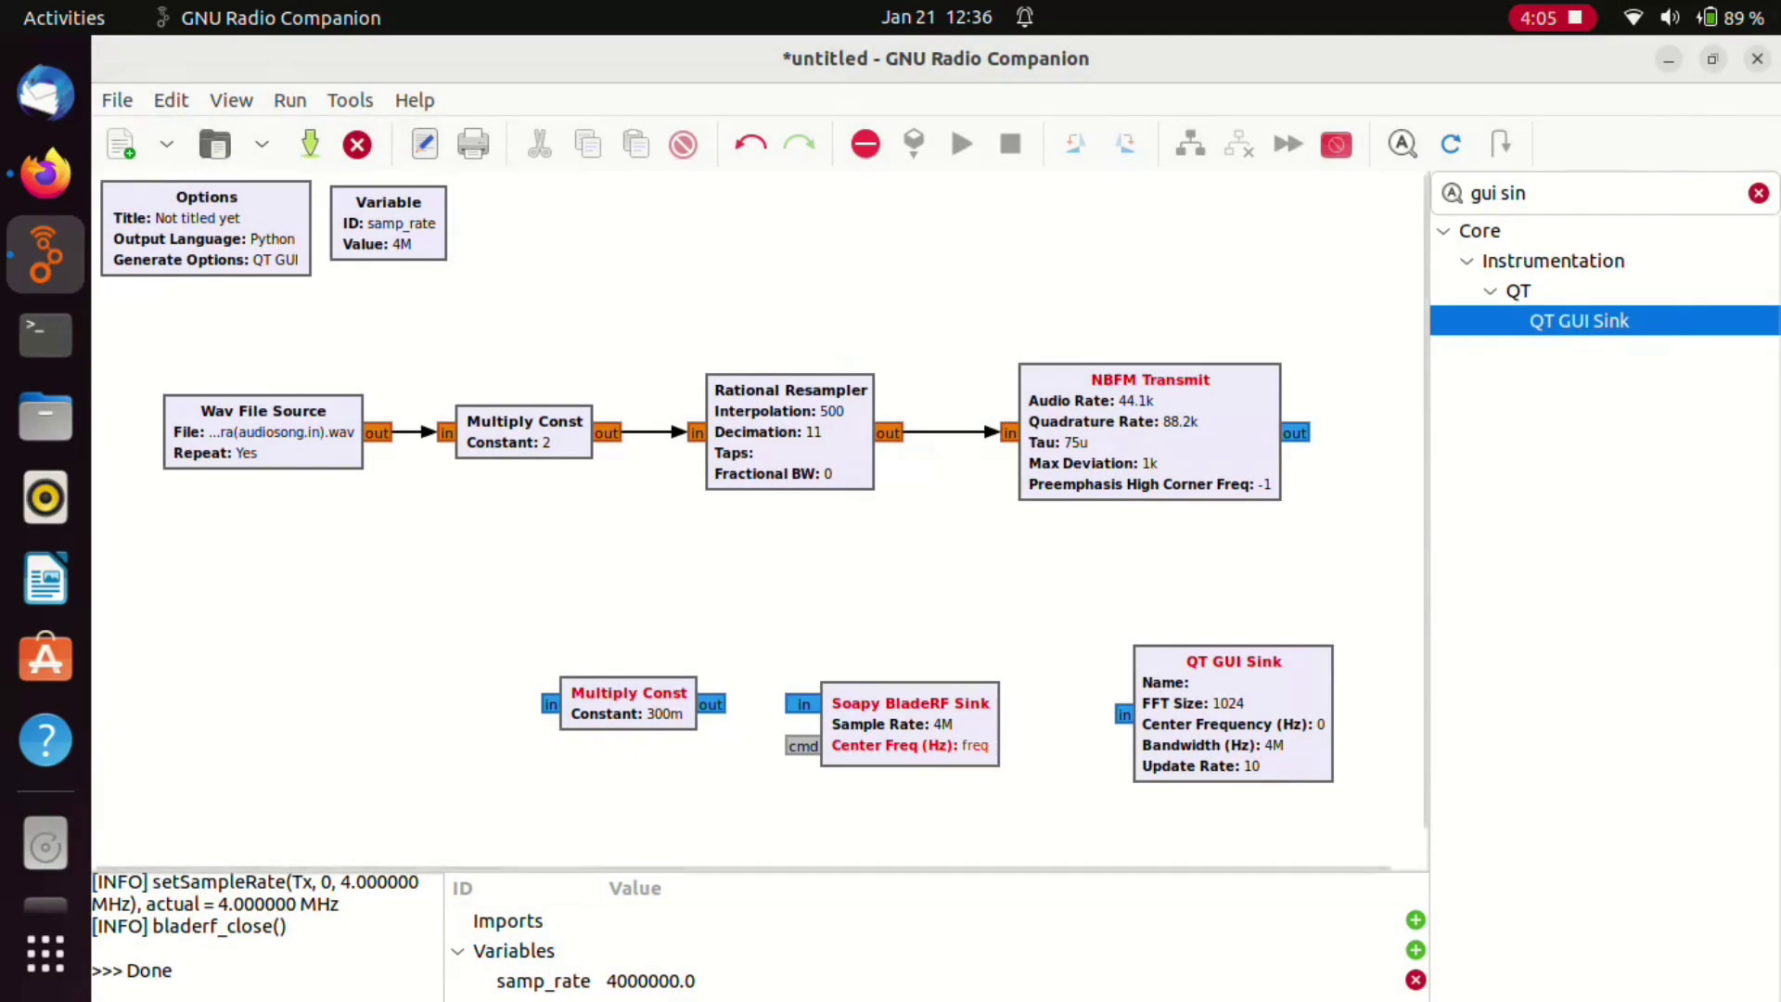
# - Tune the Soapy BladeRF Sink's RF center frequency to 88.5M
pyautogui.doubleClick(909, 723)
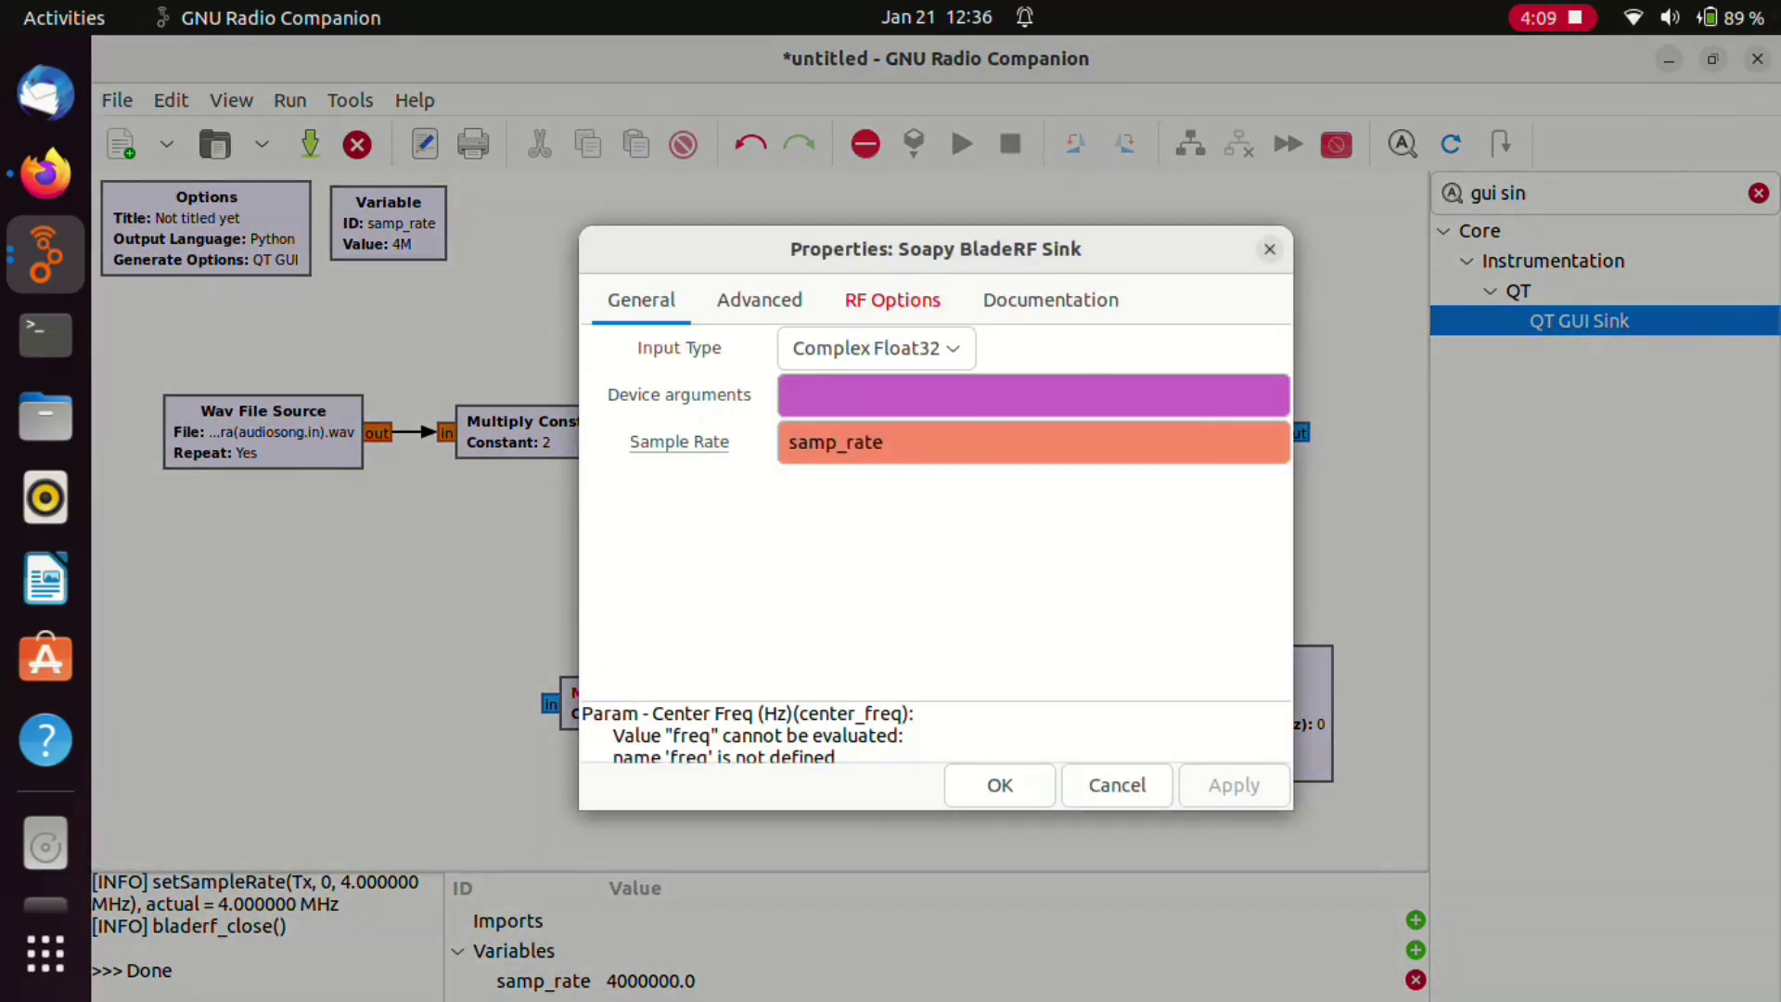
pyautogui.click(893, 299)
pyautogui.press('Tab')
pyautogui.write('f88.5e6')
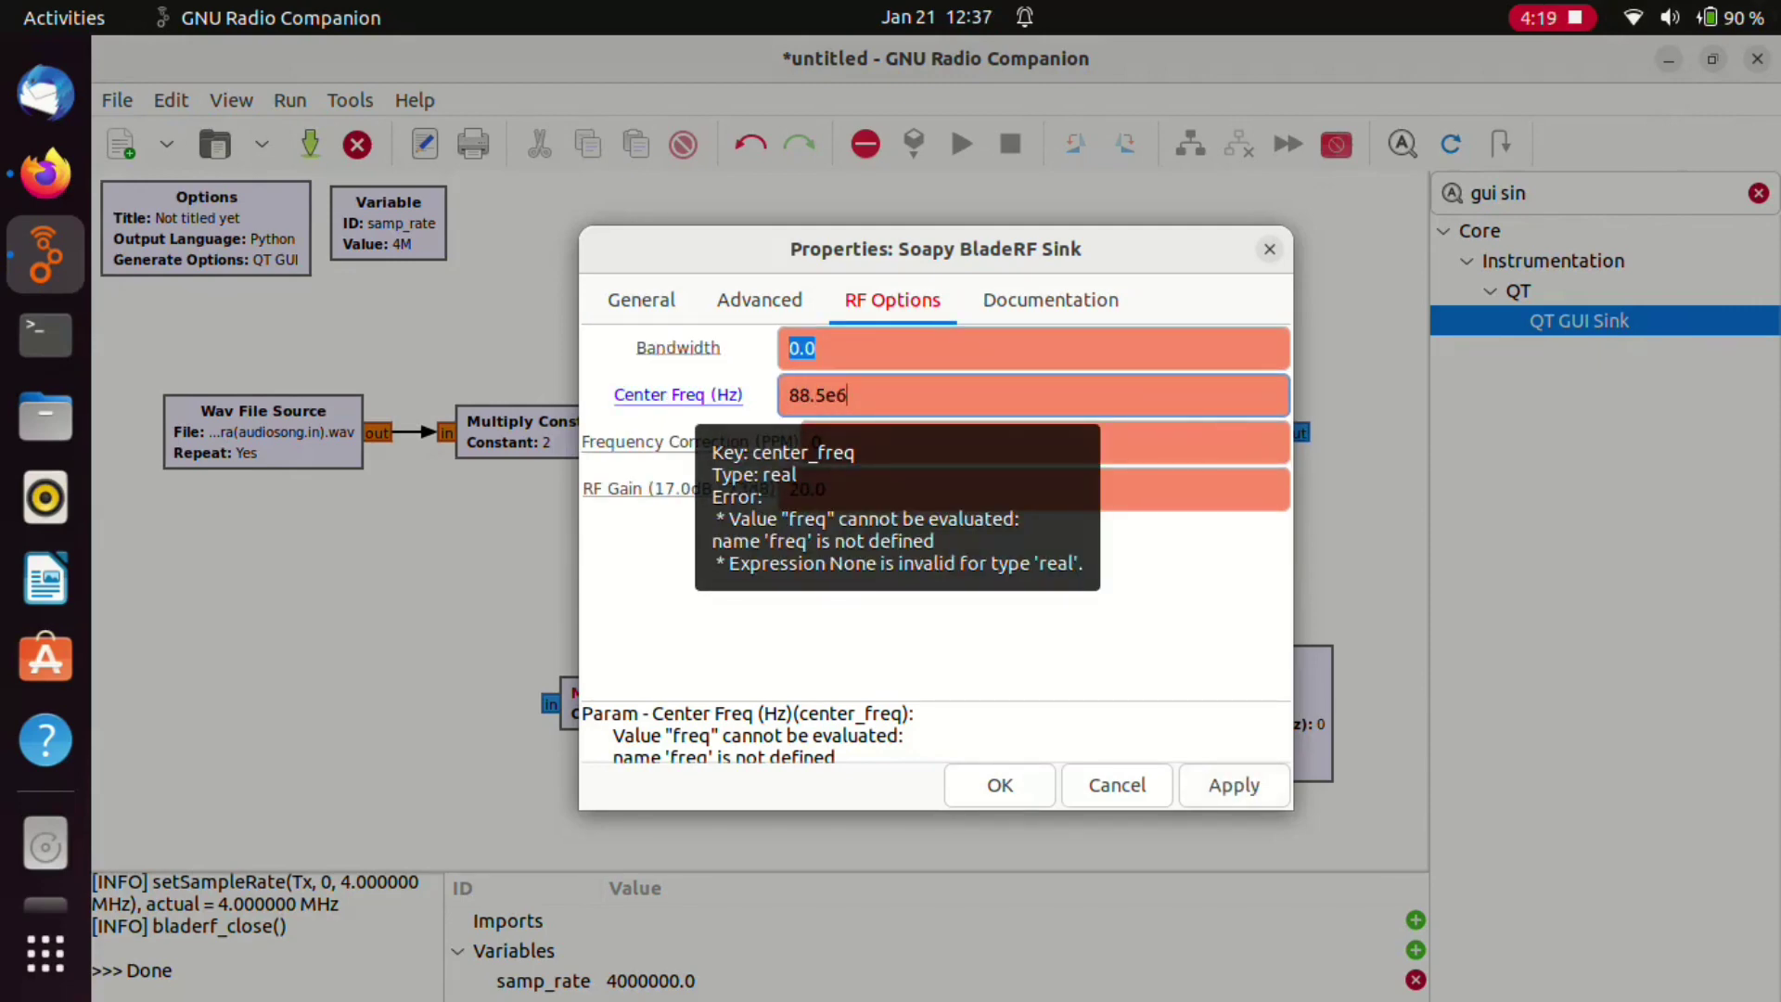
pyautogui.press('Return')
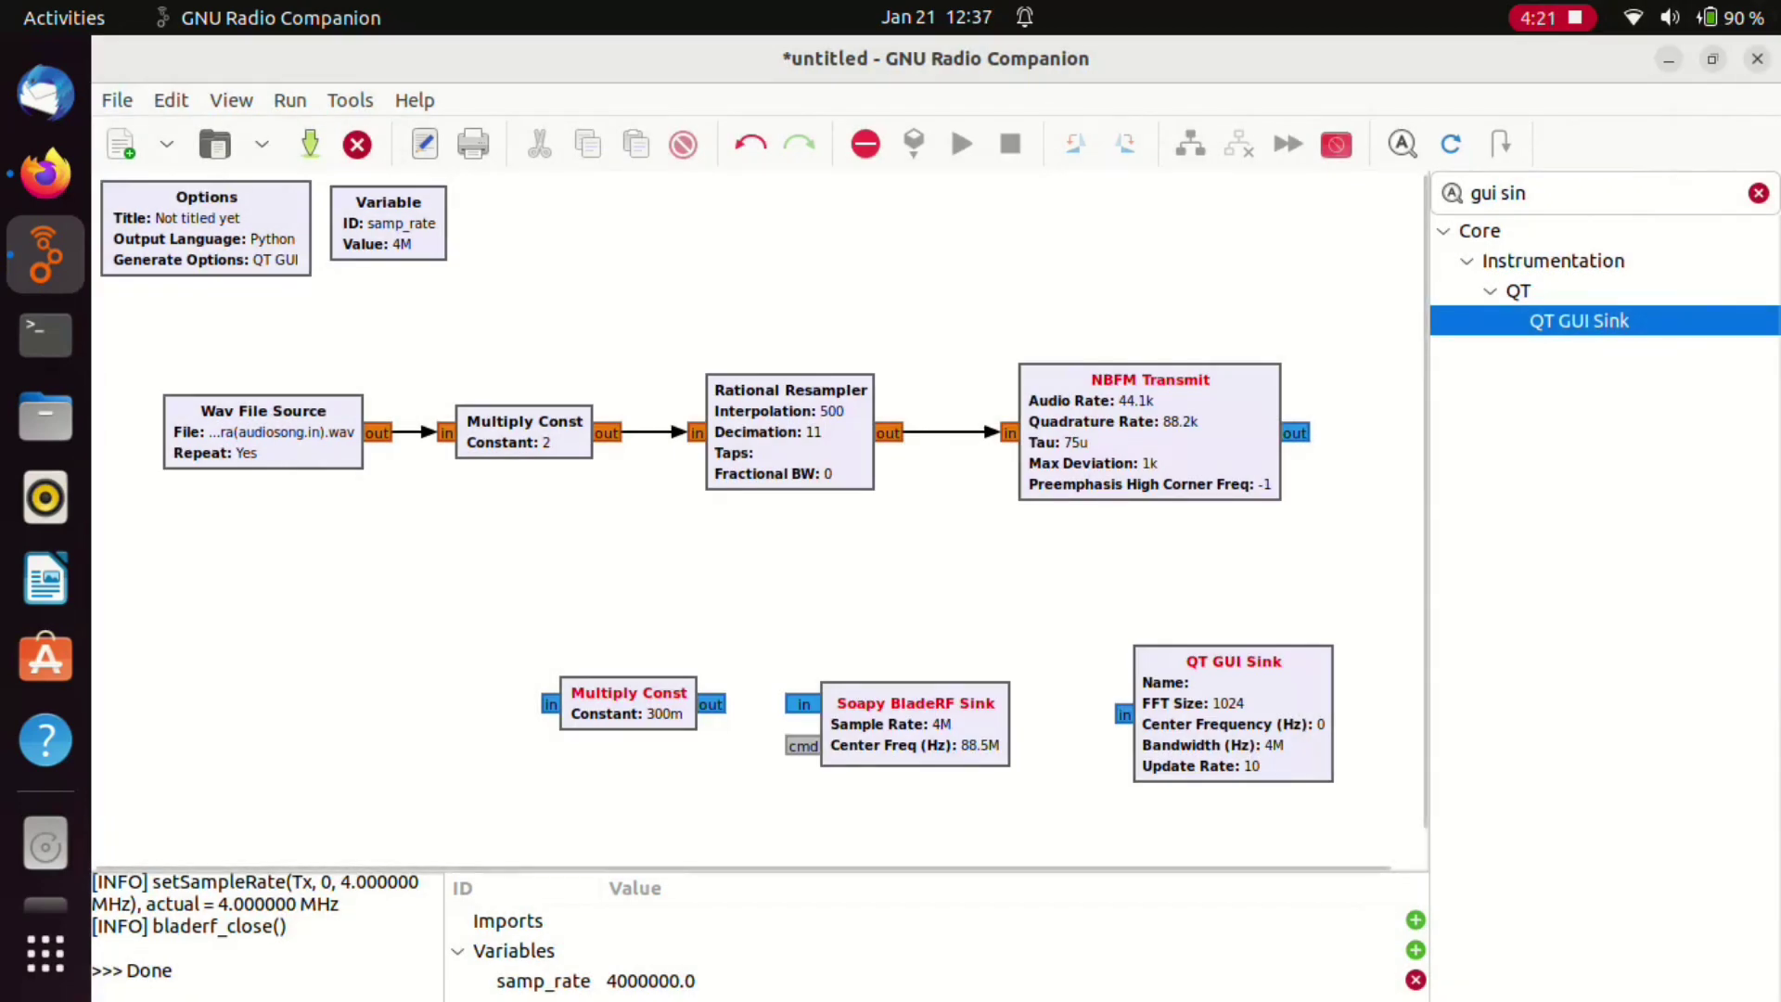
# - Set the QT GUI Sink center frequency to 88.5M
pyautogui.doubleClick(1233, 714)
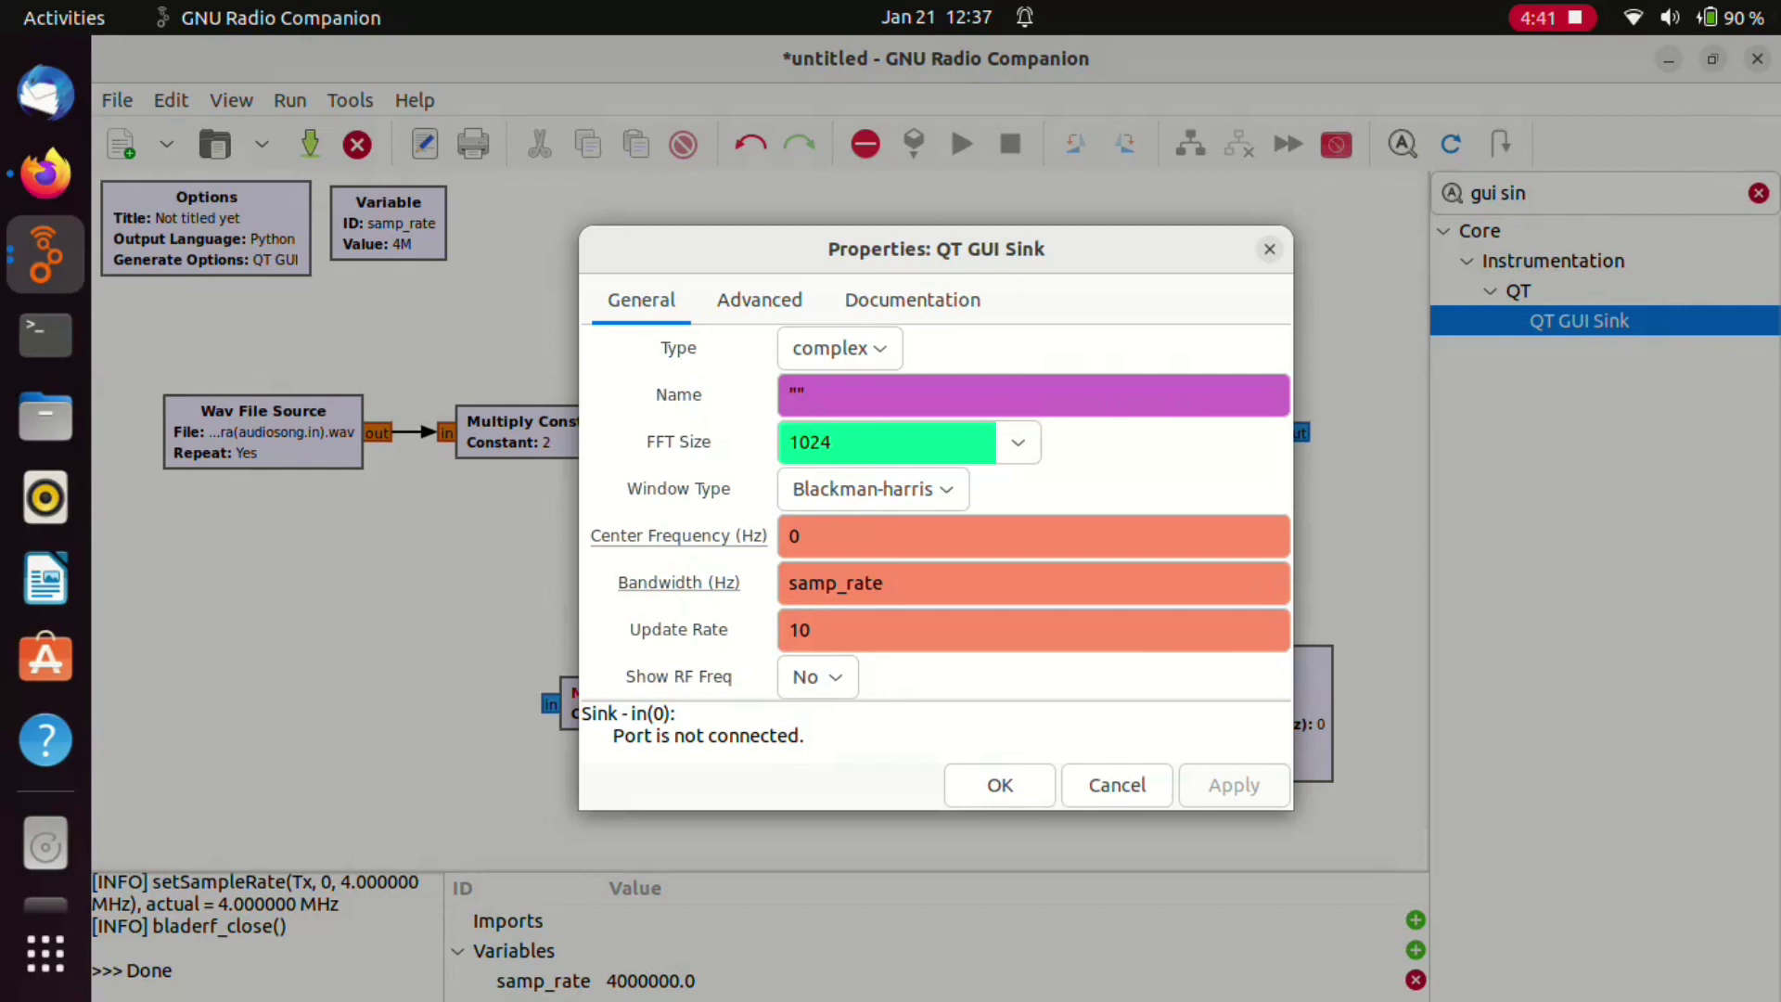
pyautogui.press('BackSpace')
pyautogui.write('88.5e6')
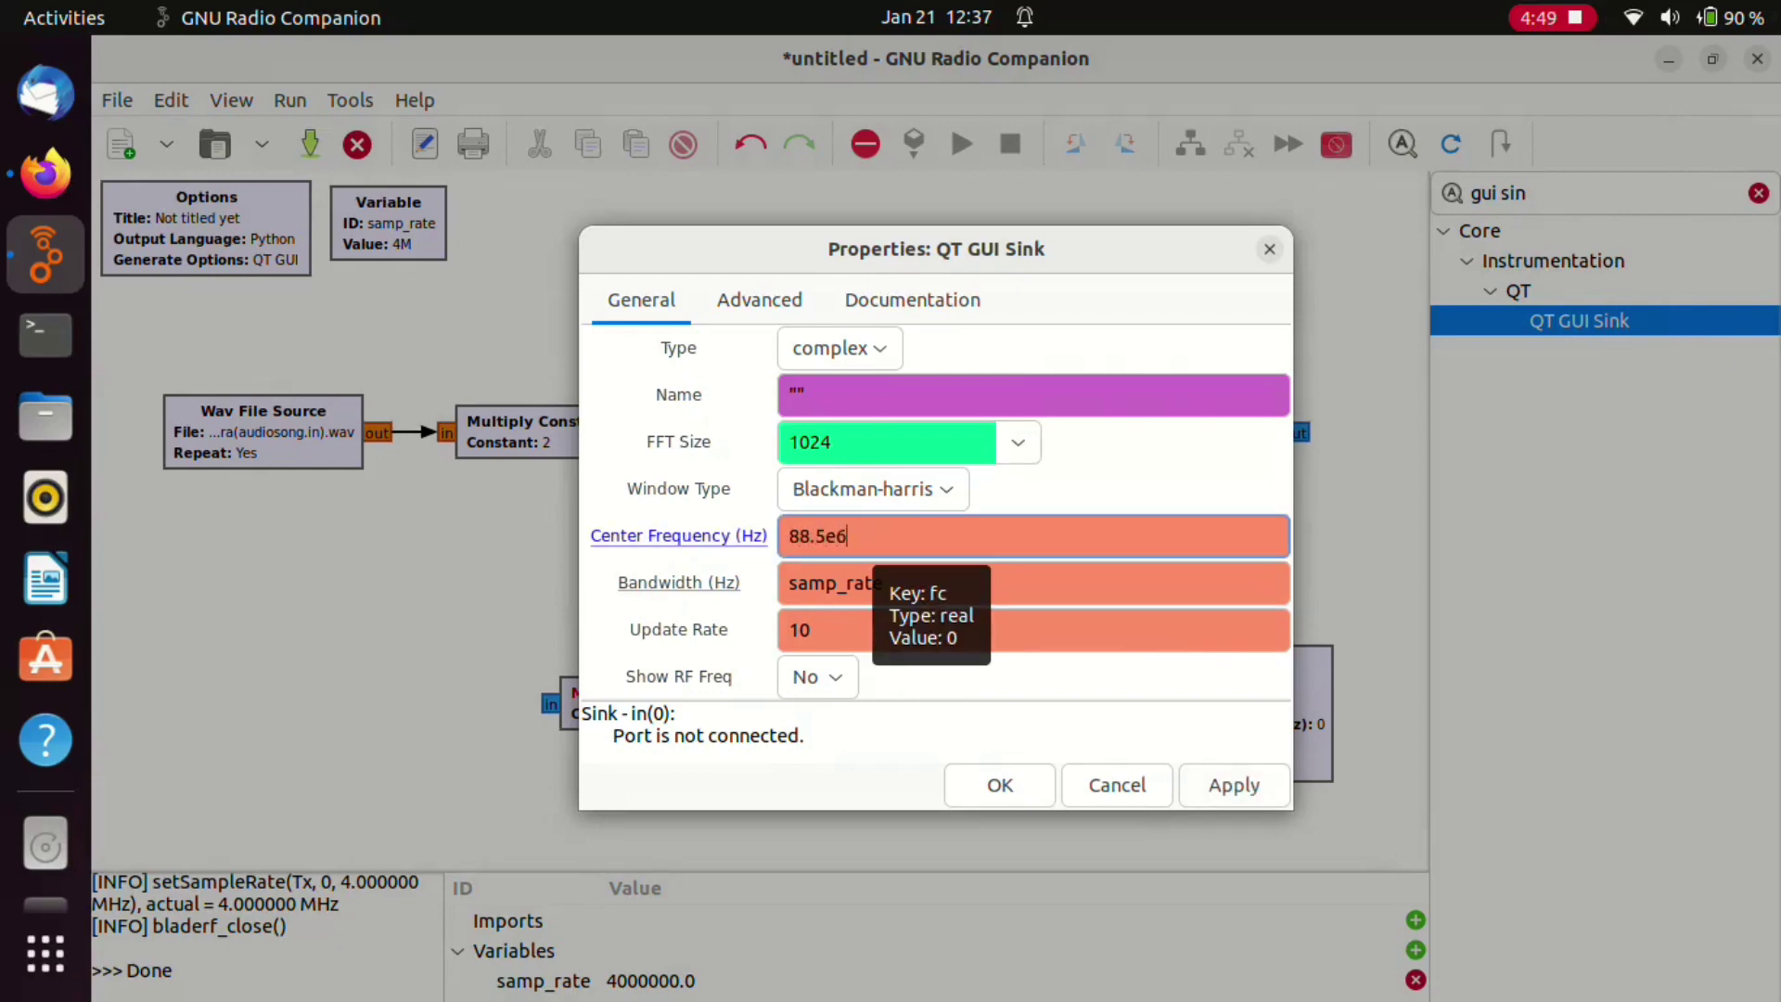
pyautogui.press('Return')
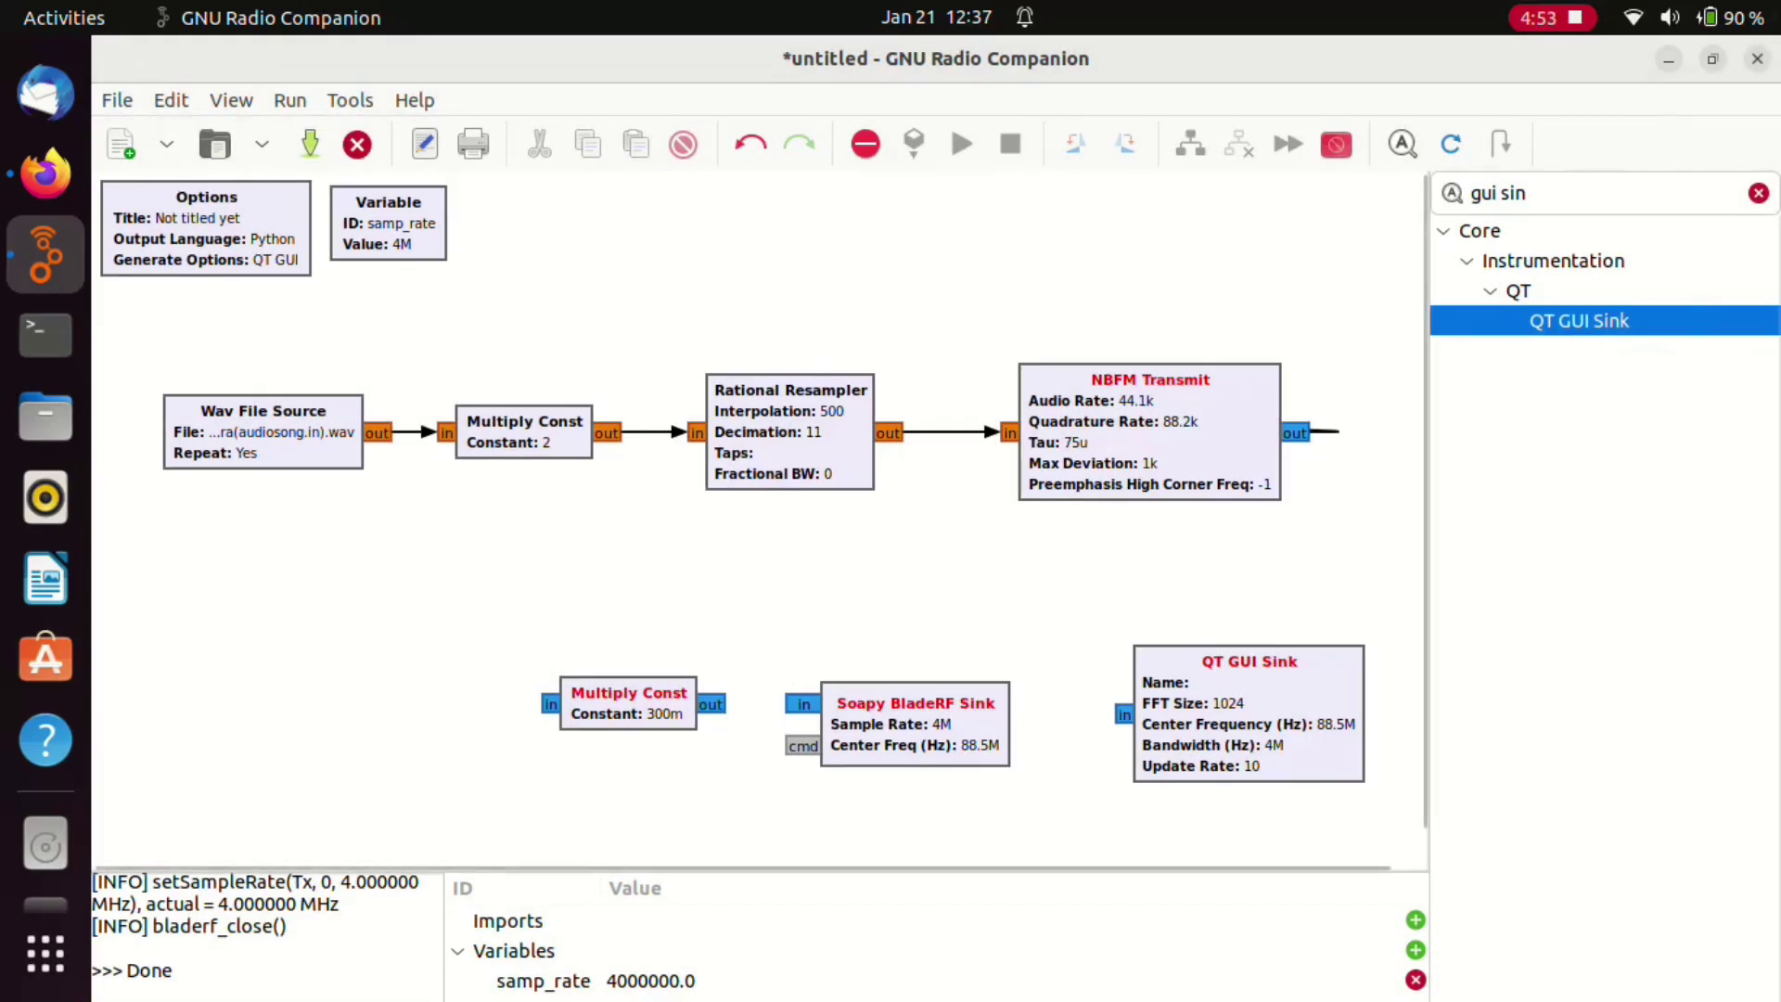
# - Connect NBFM Transmit to the QT GUI Sink and, via the 300m multiplier, to BladeRF Sink
pyautogui.moveTo(1294, 434); pyautogui.dragTo(1123, 714)
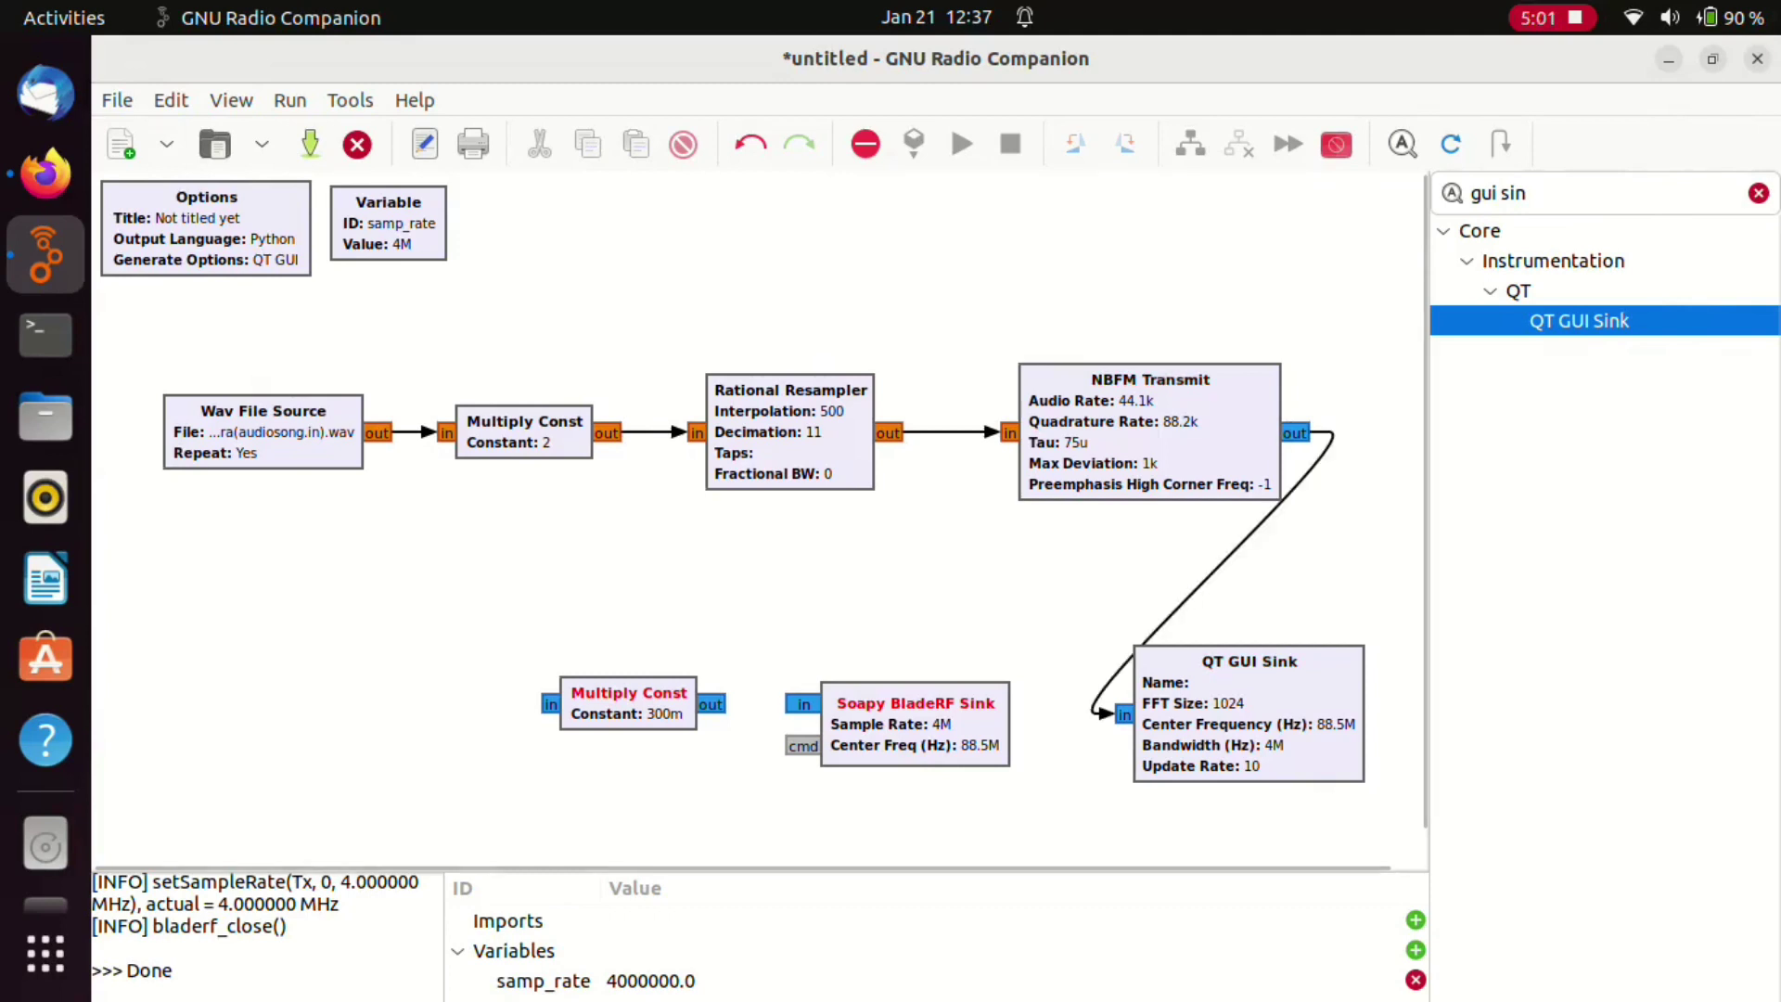
pyautogui.moveTo(1295, 433); pyautogui.dragTo(550, 704)
pyautogui.moveTo(710, 704); pyautogui.dragTo(803, 704)
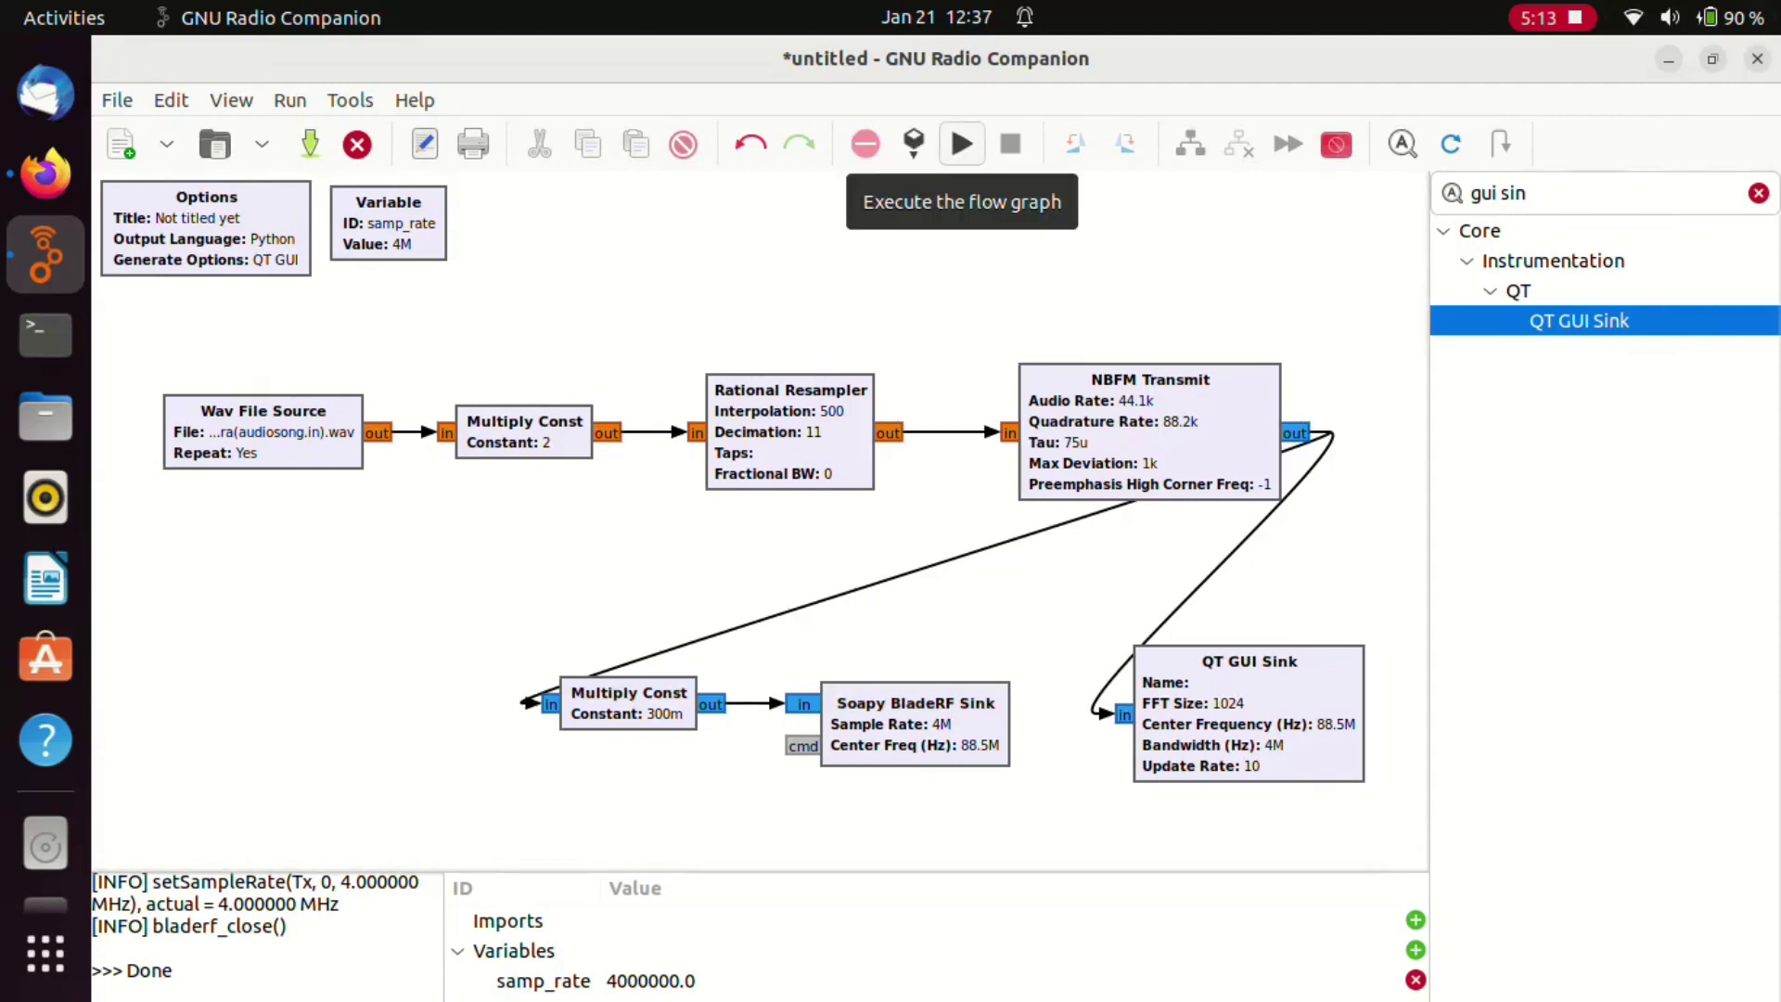
# - Execute the flowgraph, saving it as Nuand_Transmitter.grc when prompted
pyautogui.click(962, 144)
pyautogui.press('BackSpace')
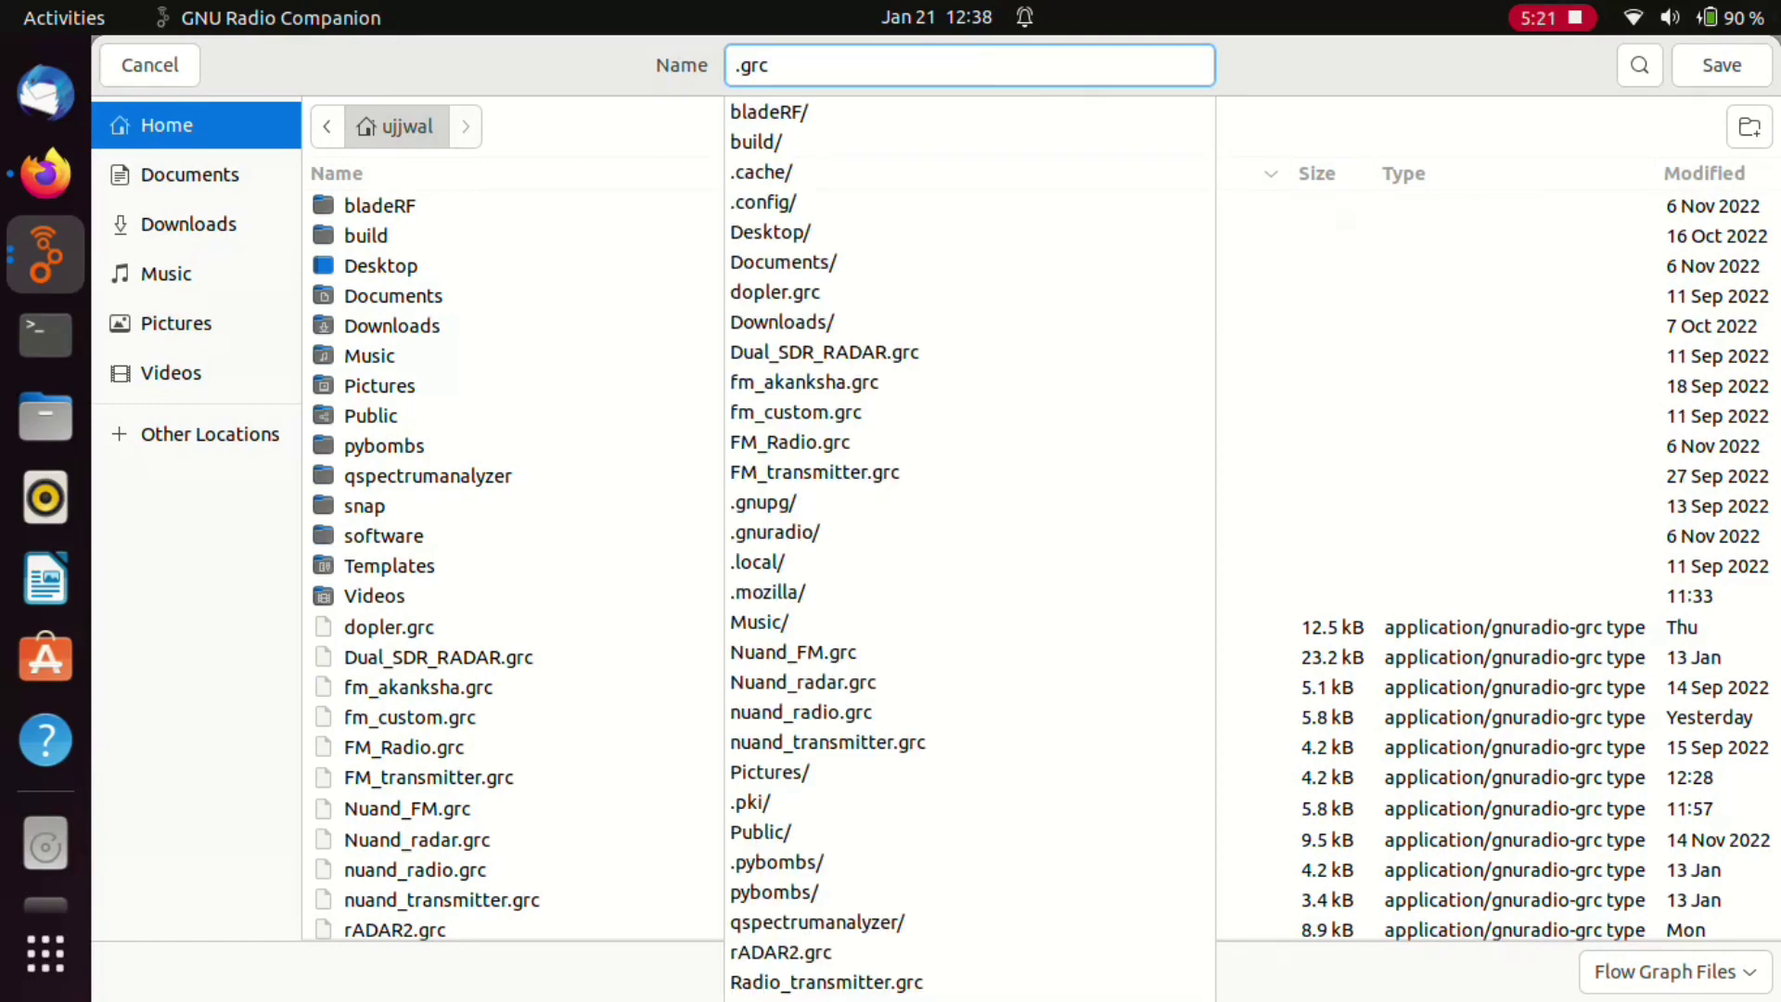
pyautogui.write('Nuand_')
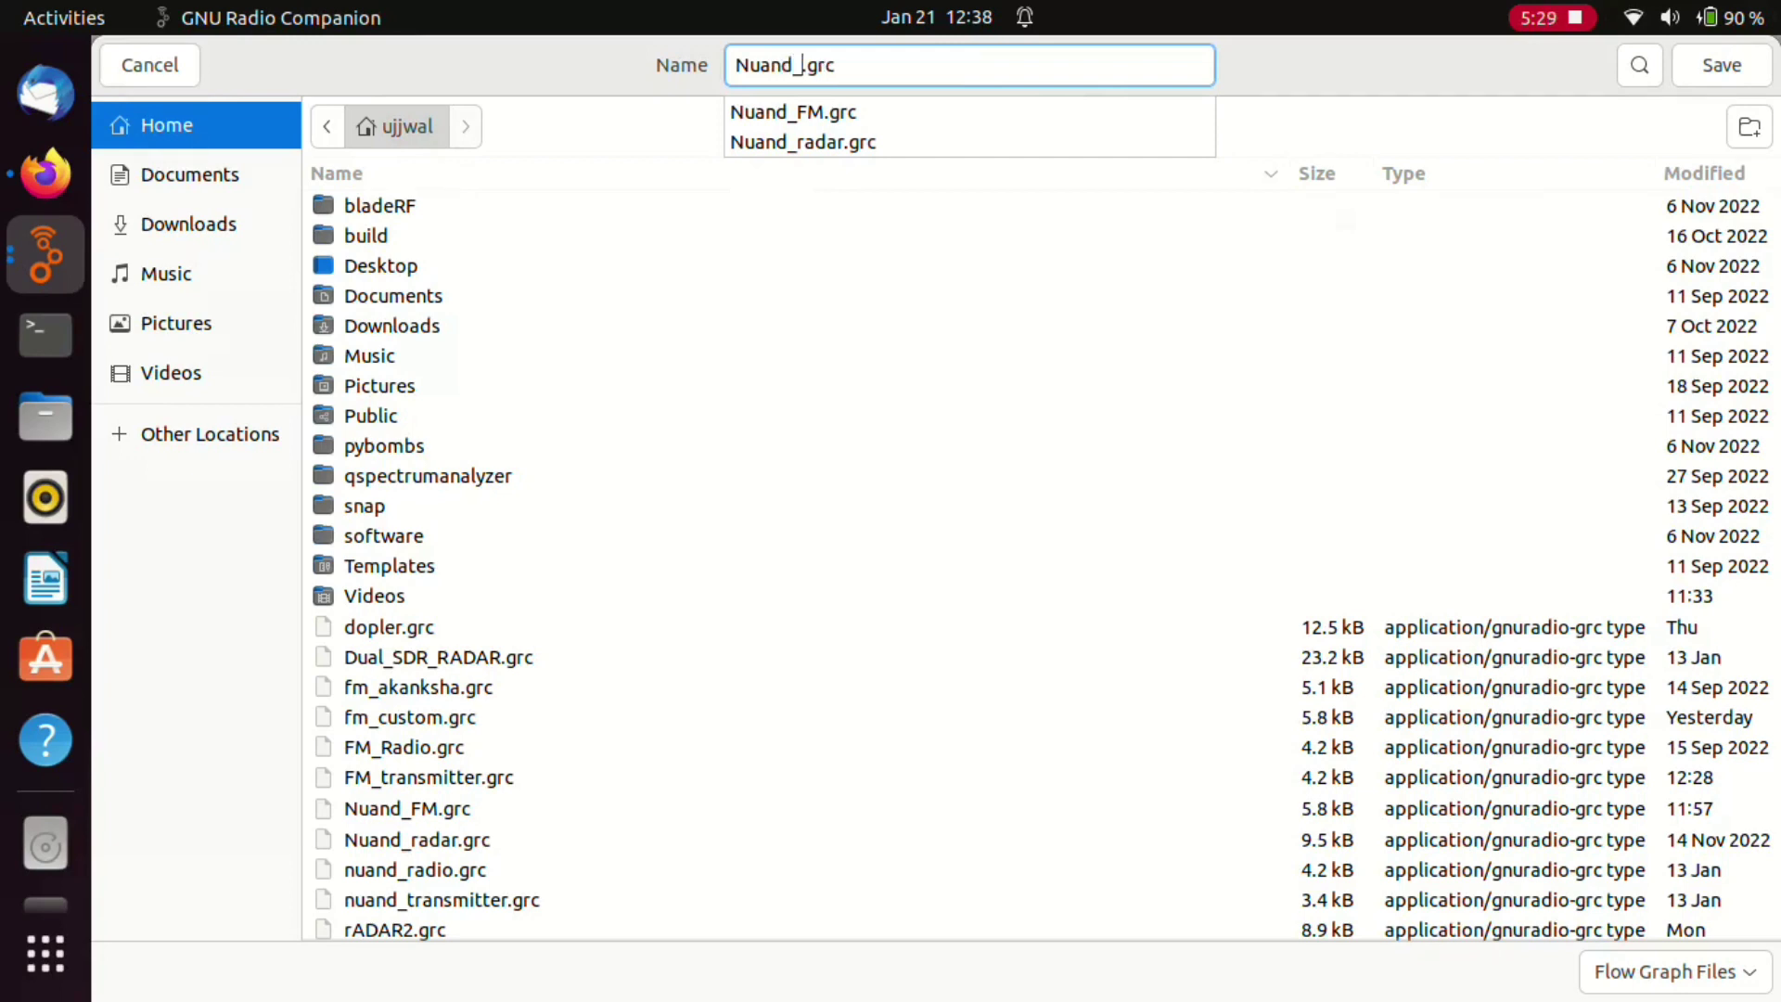
pyautogui.write('Transmi')
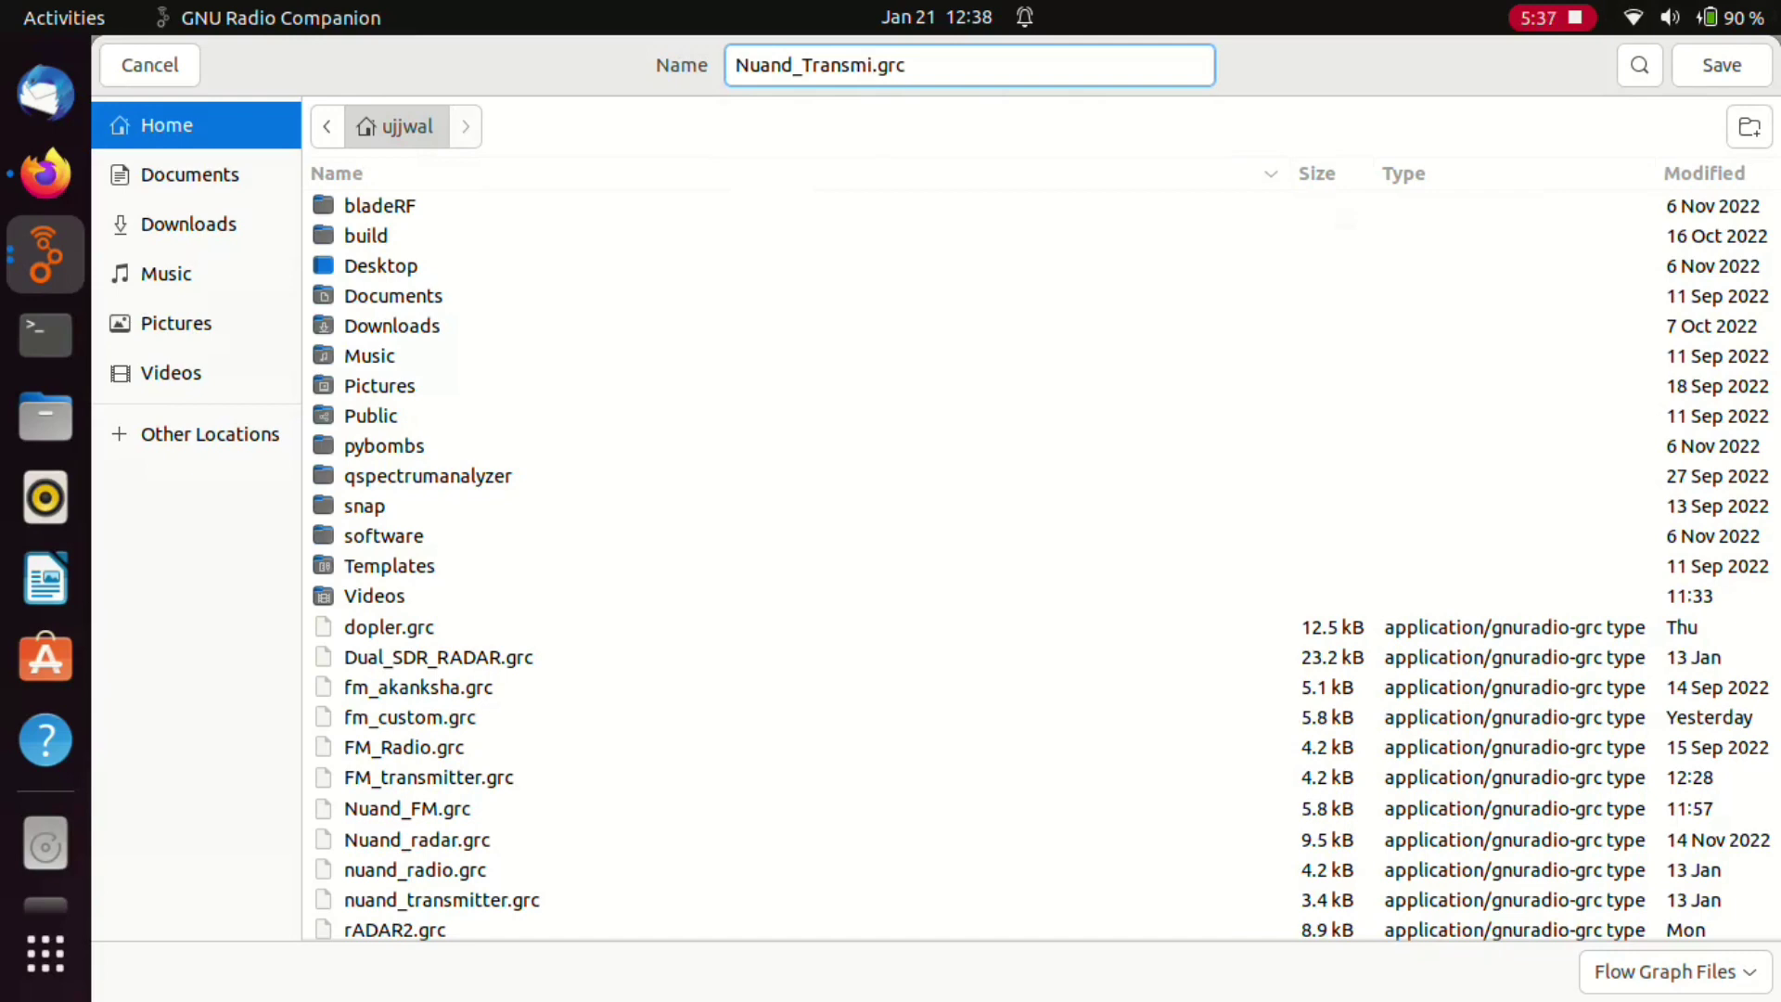
pyautogui.write('tter')
pyautogui.press('Return')
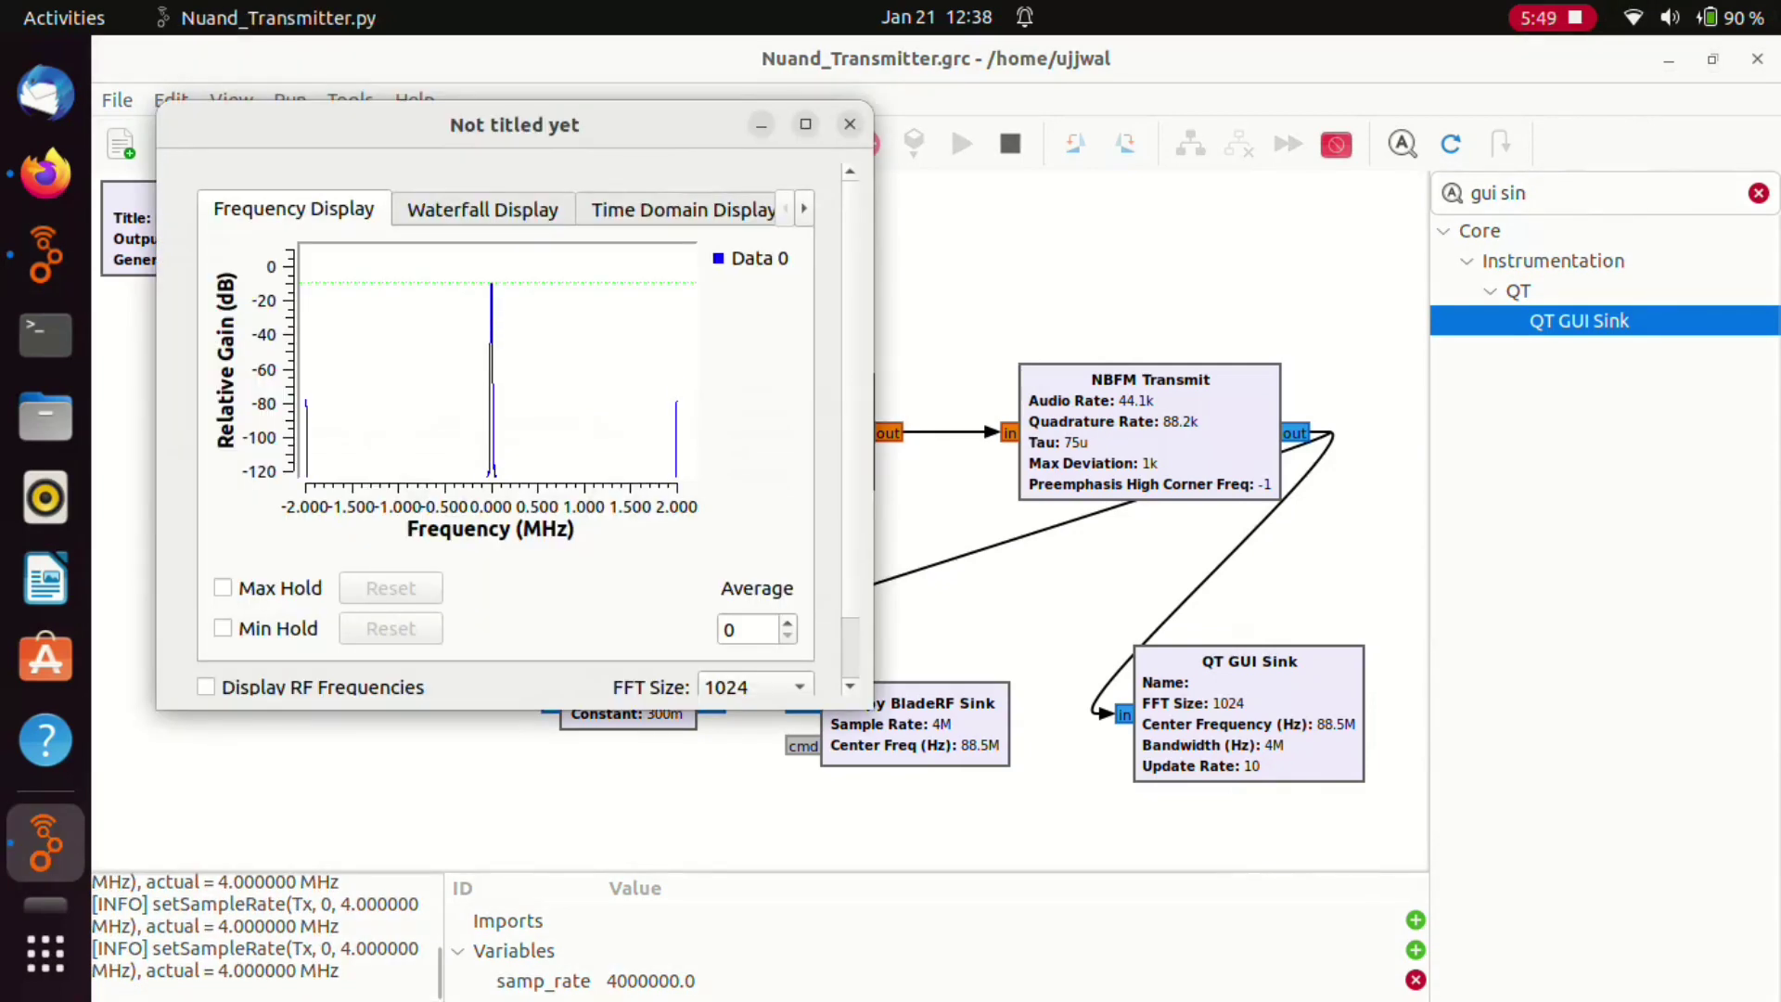
# - Maximize the QT GUI plot, view the waterfall and time-domain displays, then restore it
pyautogui.press('super+Up')
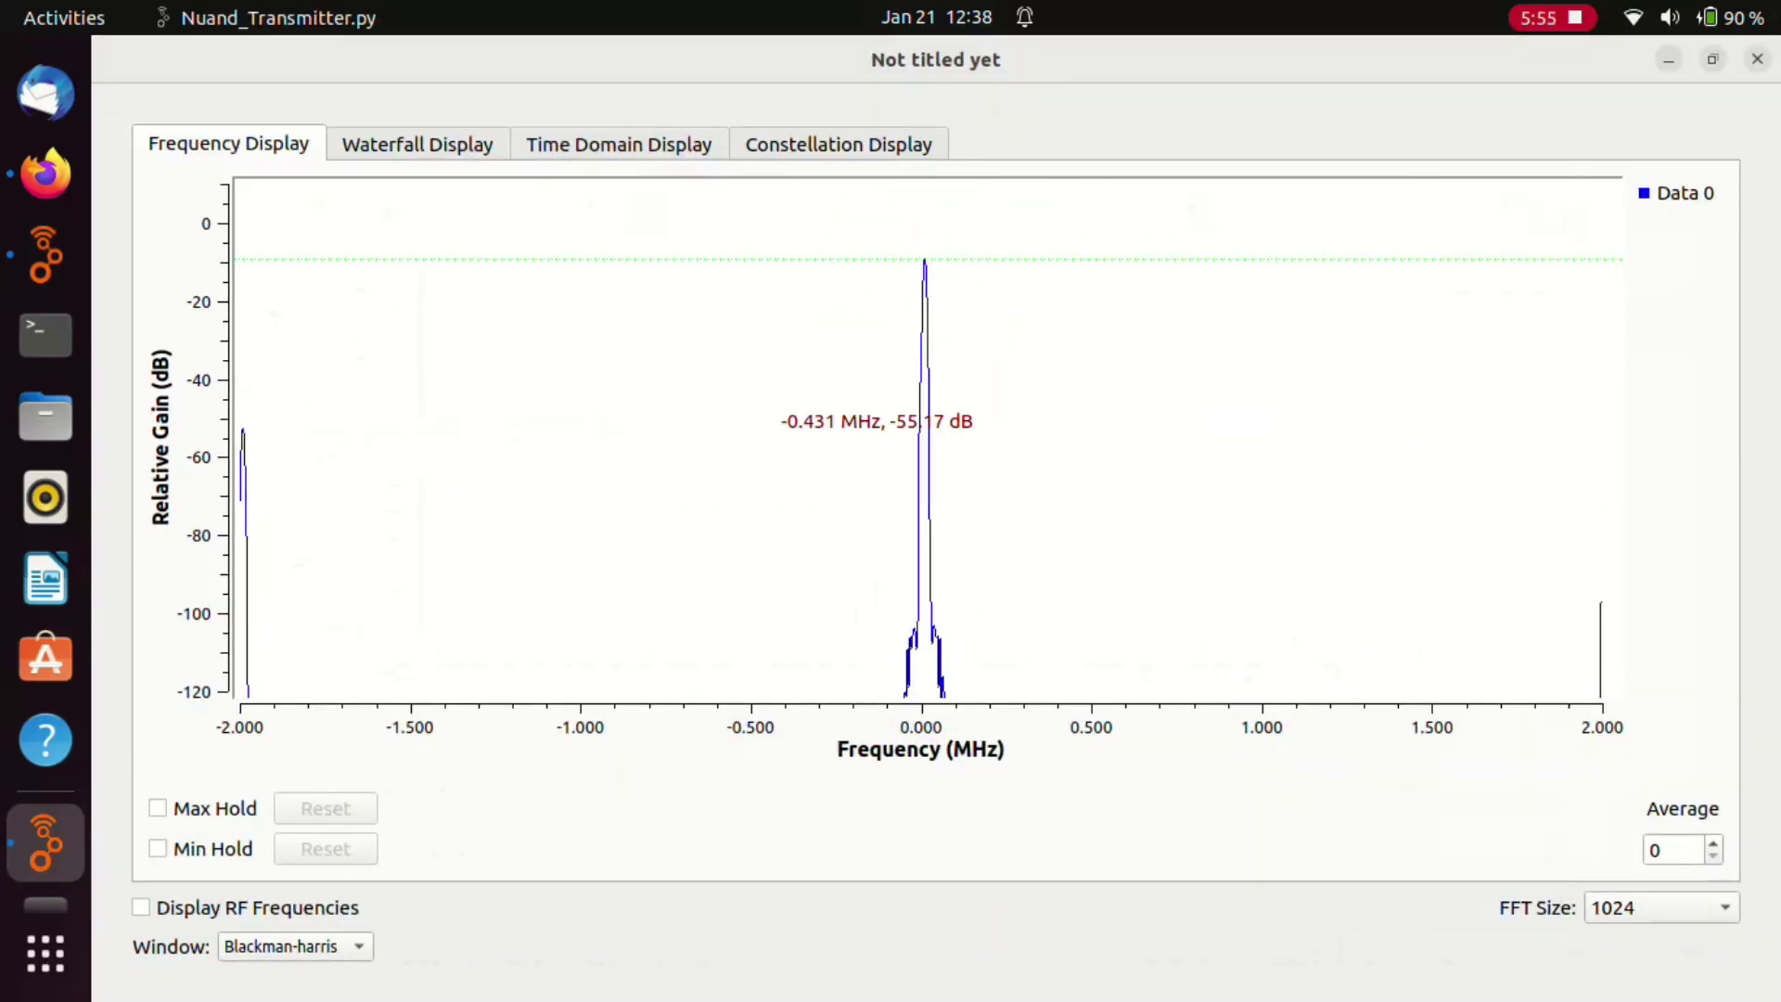
pyautogui.hotkey('ctrl', 'Tab')
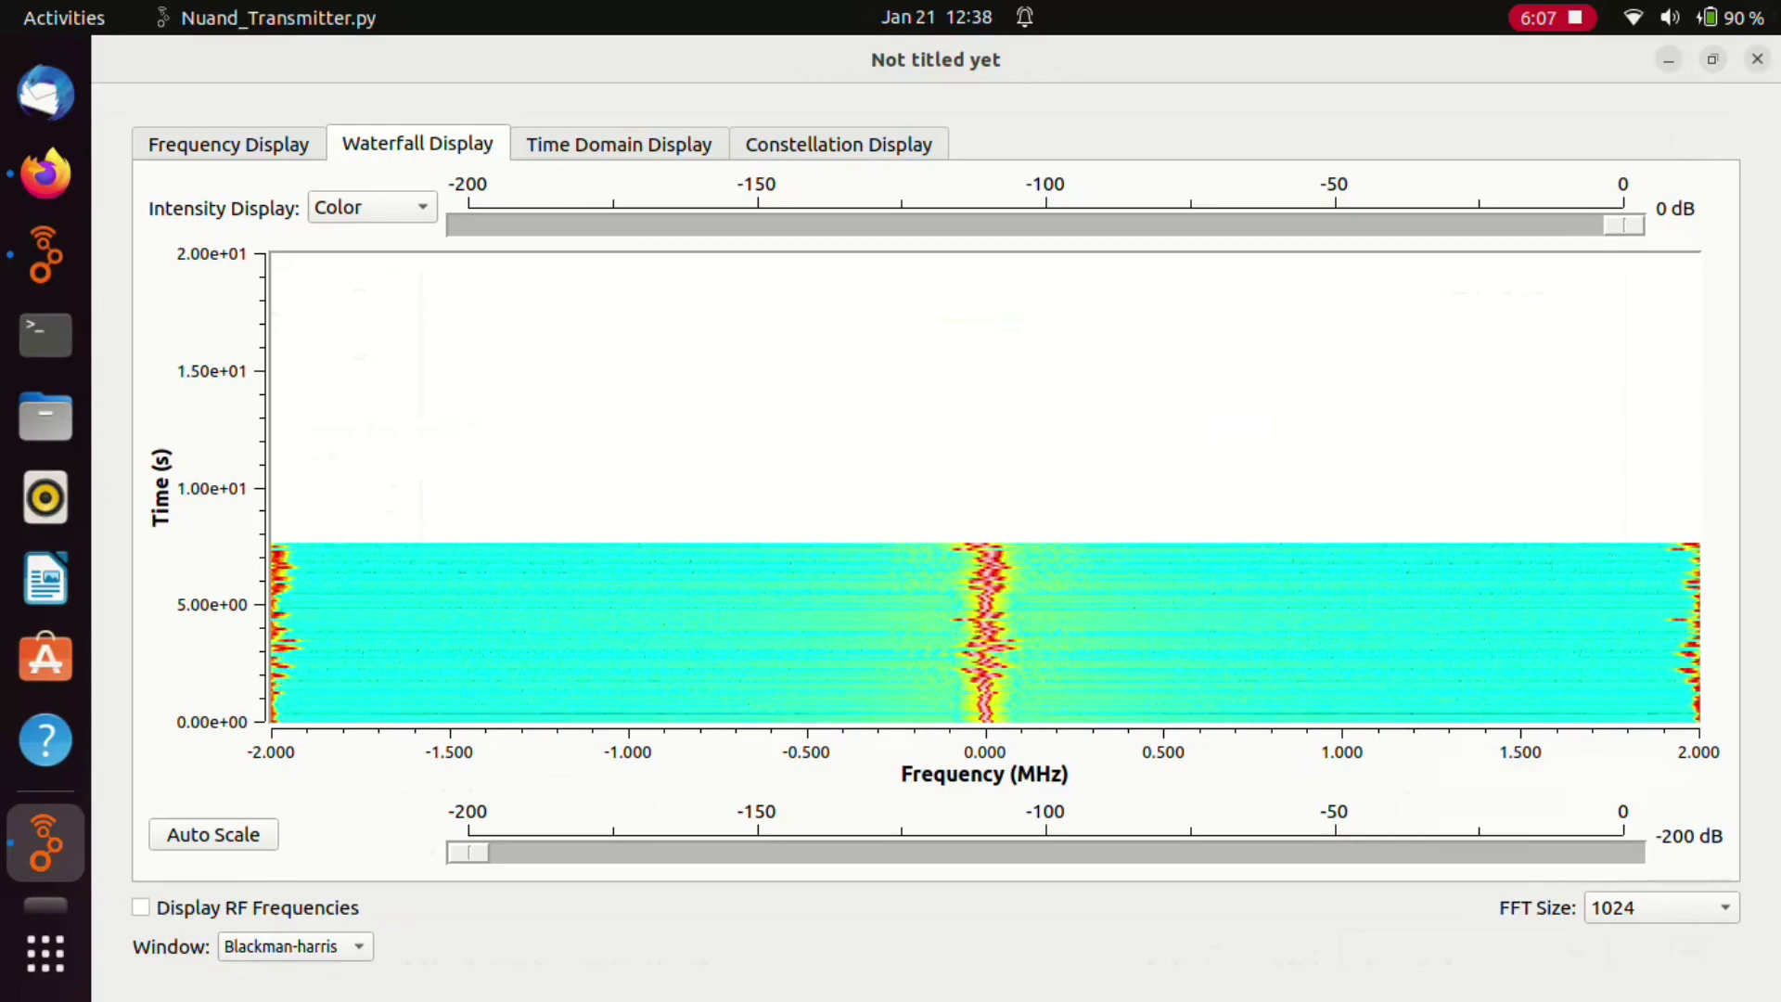
pyautogui.hotkey('ctrl', 'Tab')
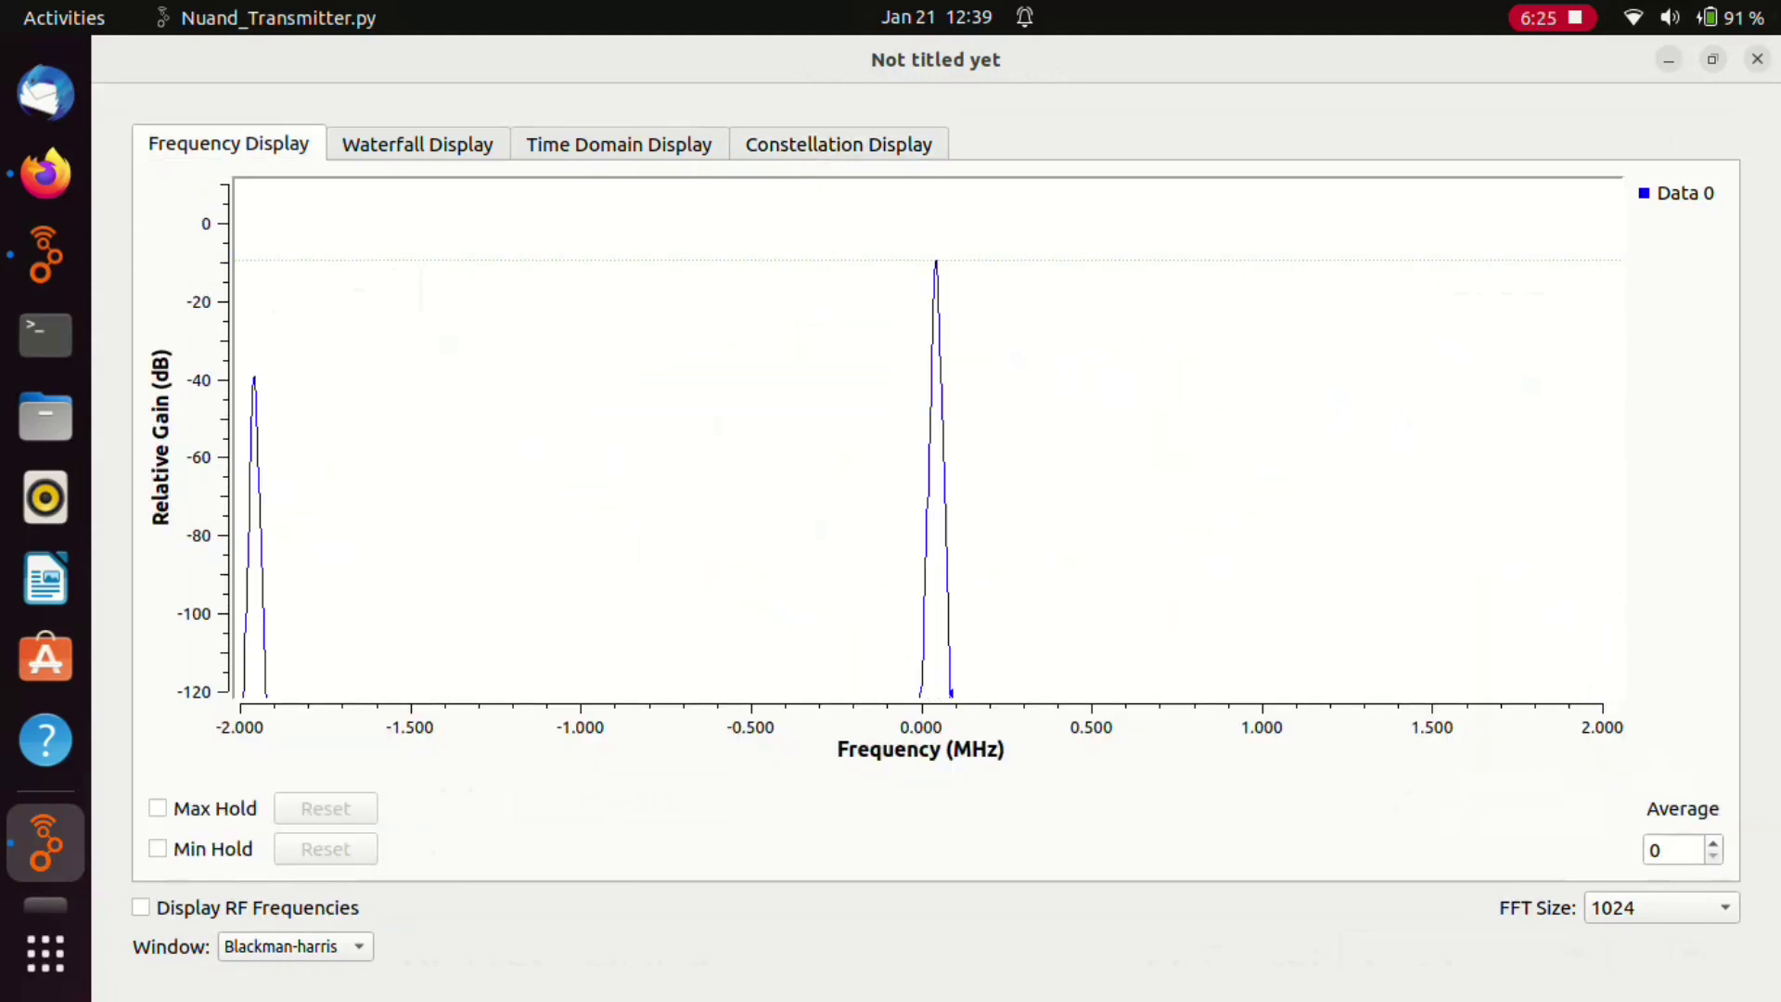
pyautogui.press('super+Down')
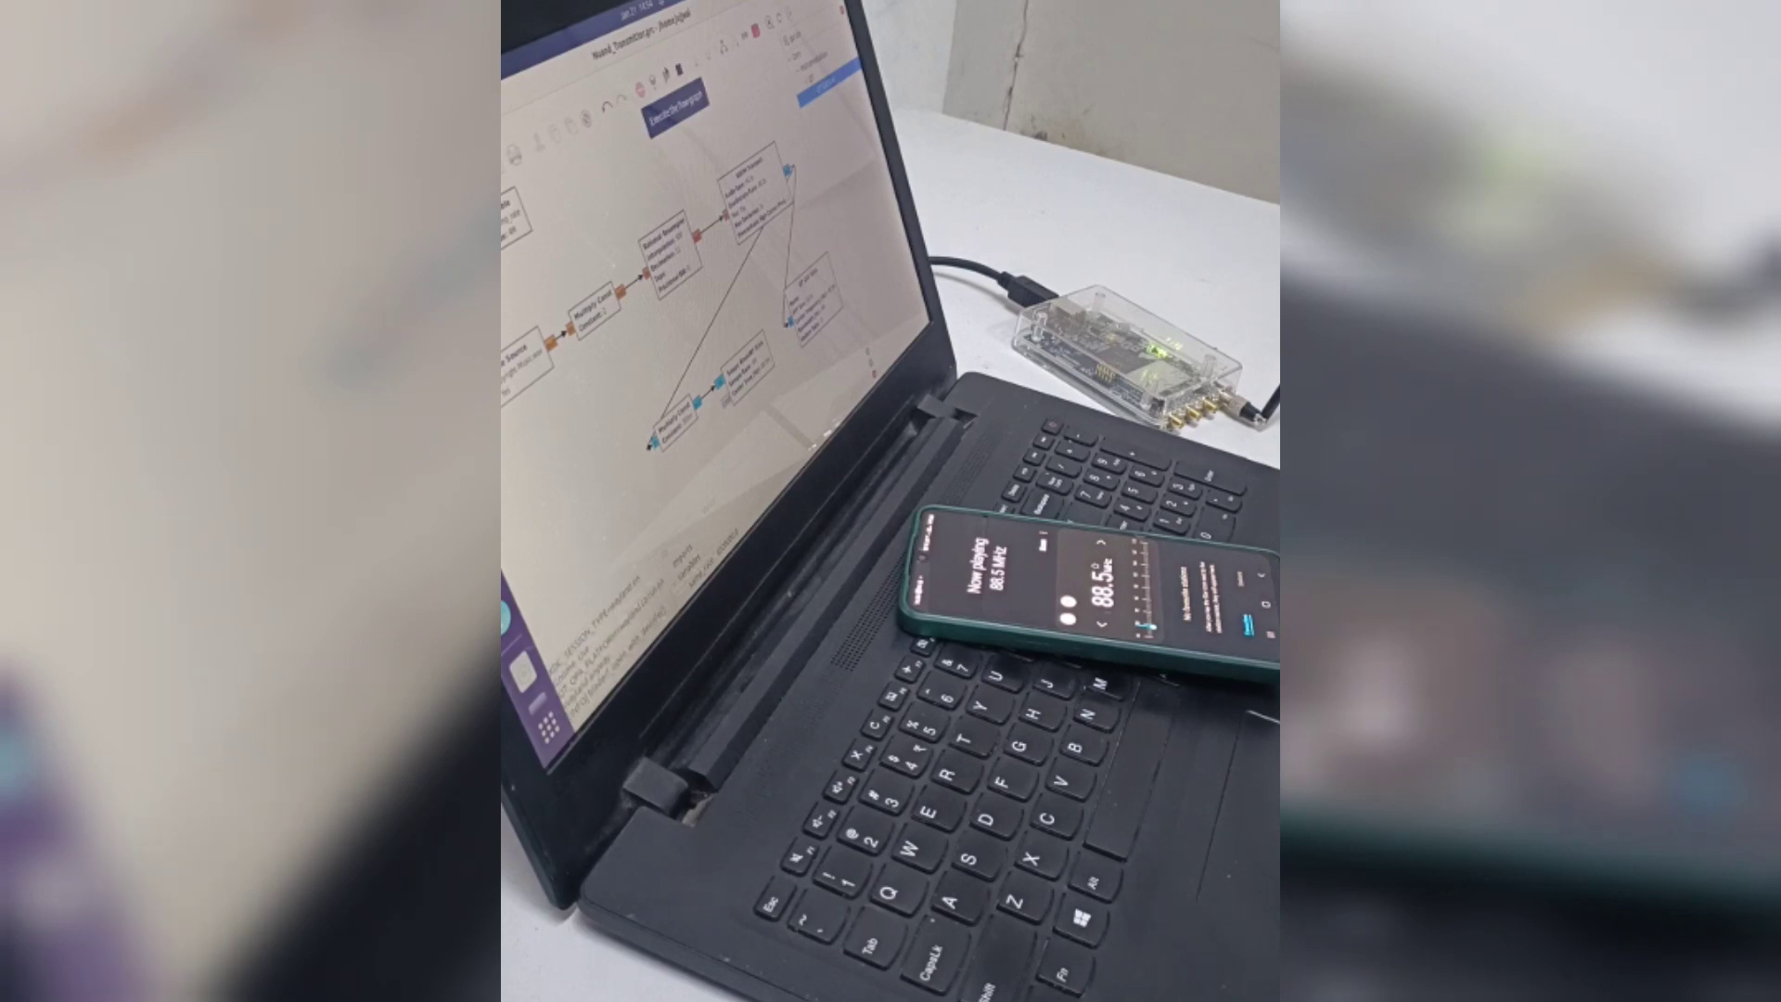
# - Bring the live QT GUI spectrum display forward while the phone radio plays 88.5 MHz
pyautogui.click(626, 94)
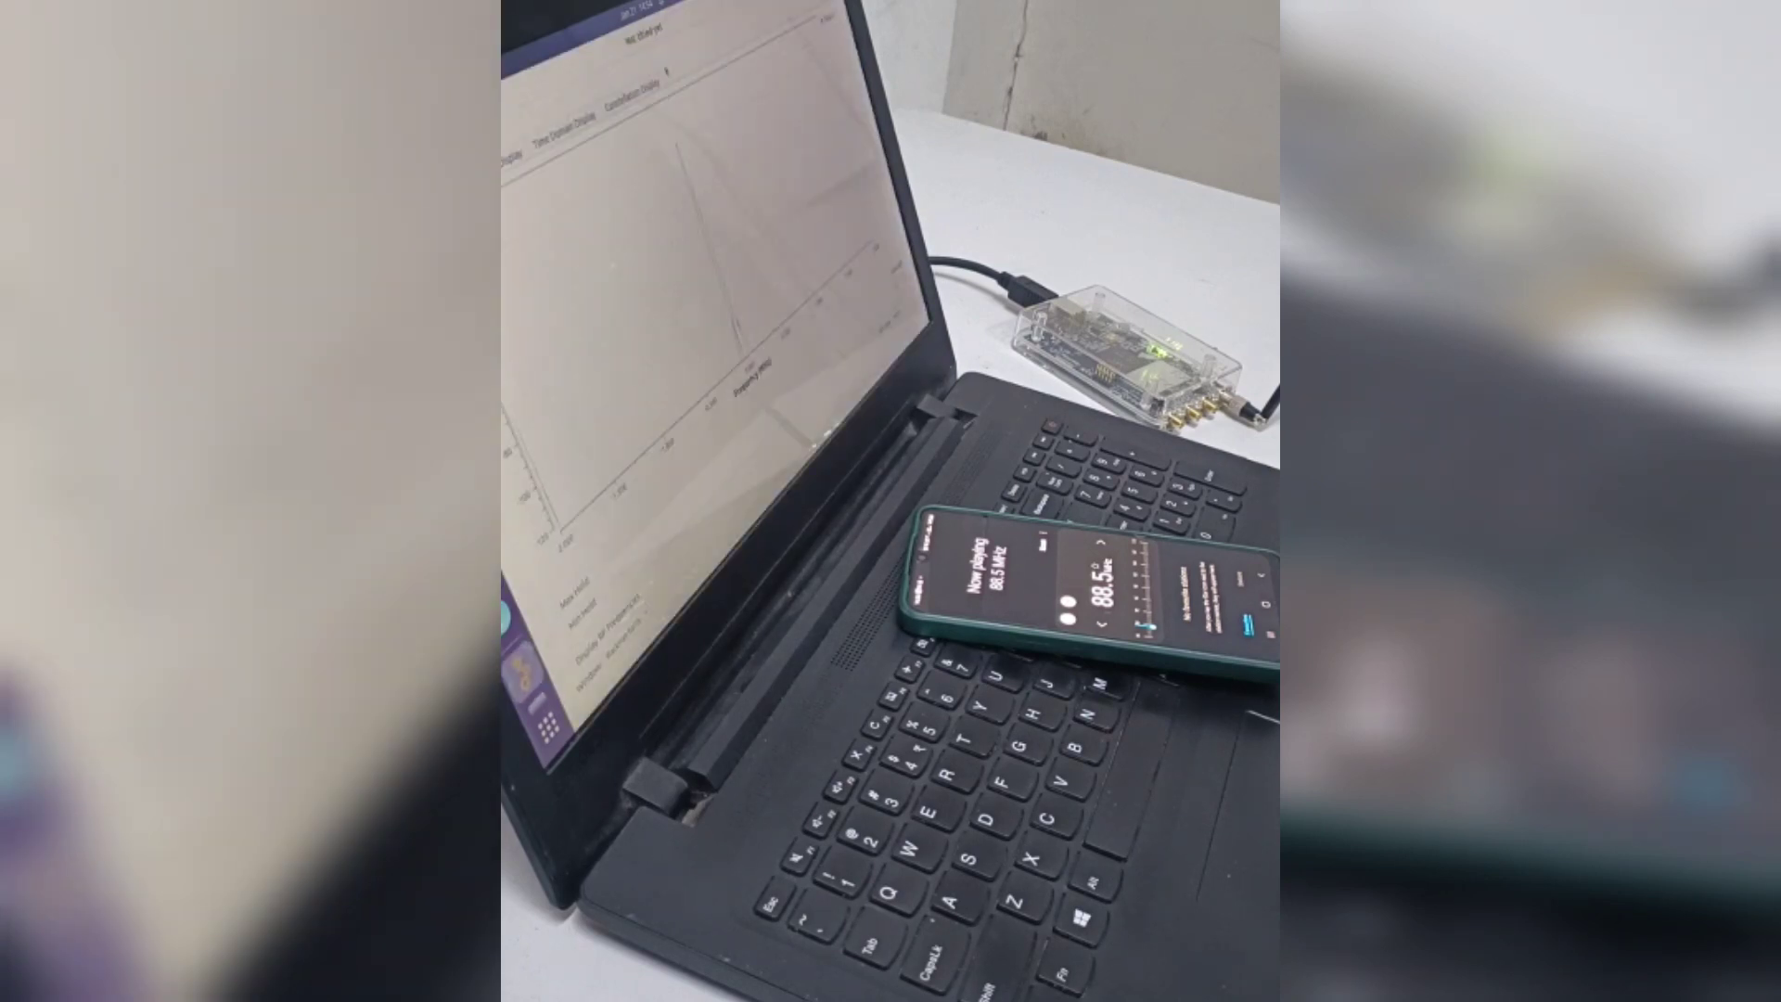